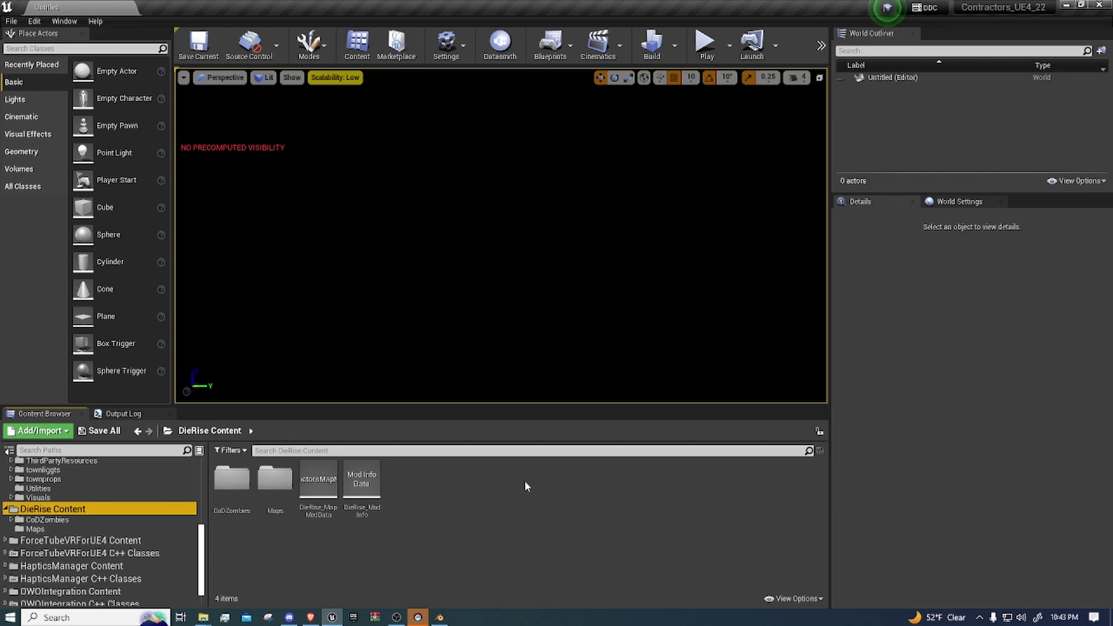
Step: Bring up the Black ops extracor folder in File Explorer and launch Call of Duty: Black Ops II Zombies
{"action": "mouse_move", "coordinate": [203, 617]}
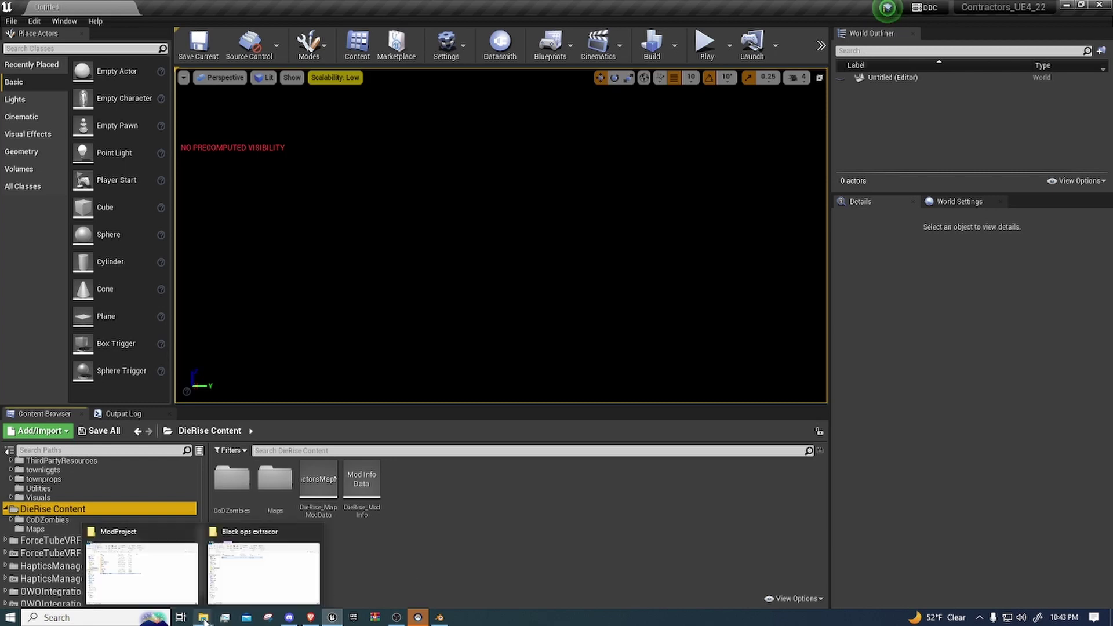
{"action": "left_click", "coordinate": [267, 563]}
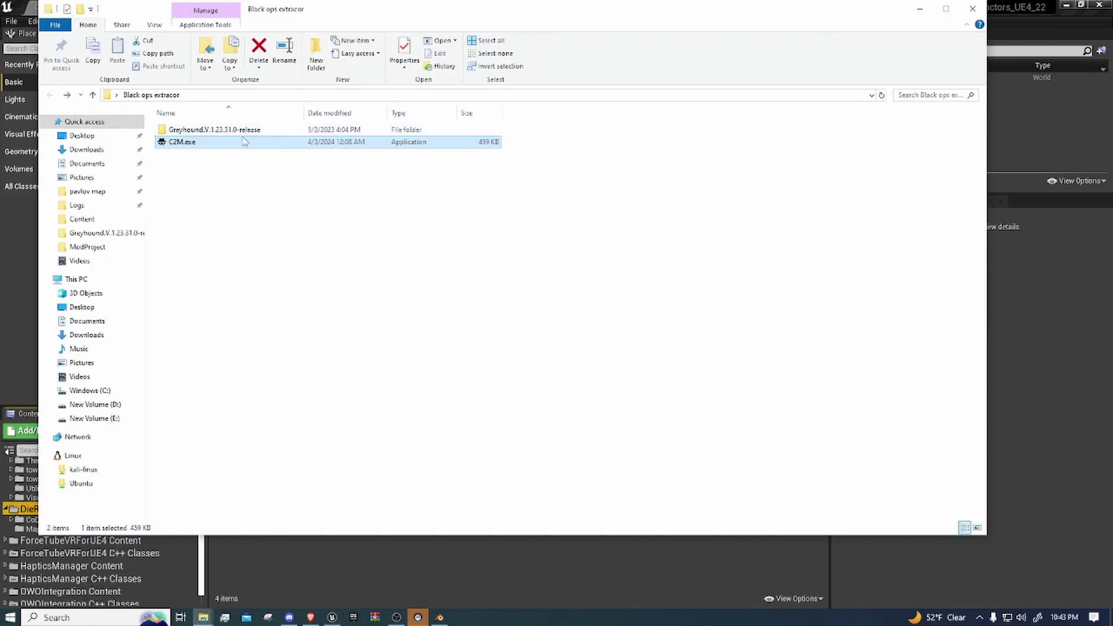
{"action": "left_click", "coordinate": [58, 617]}
{"action": "left_click", "coordinate": [99, 449]}
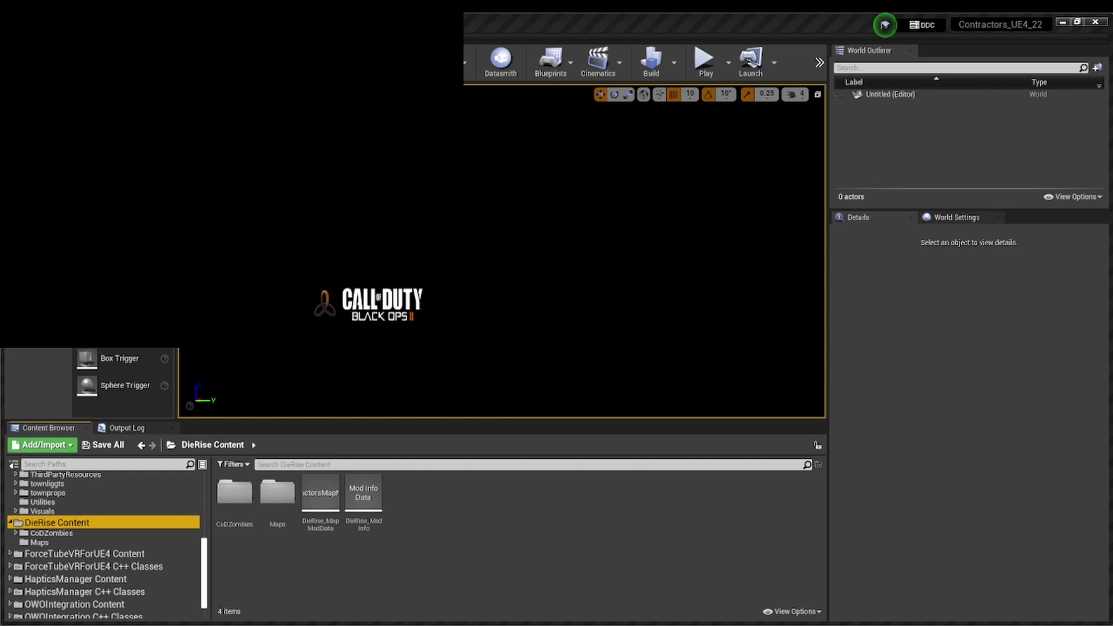
Step: Start a solo play zombies match on the Die Rise map in Black Ops II
{"action": "left_click", "coordinate": [108, 211]}
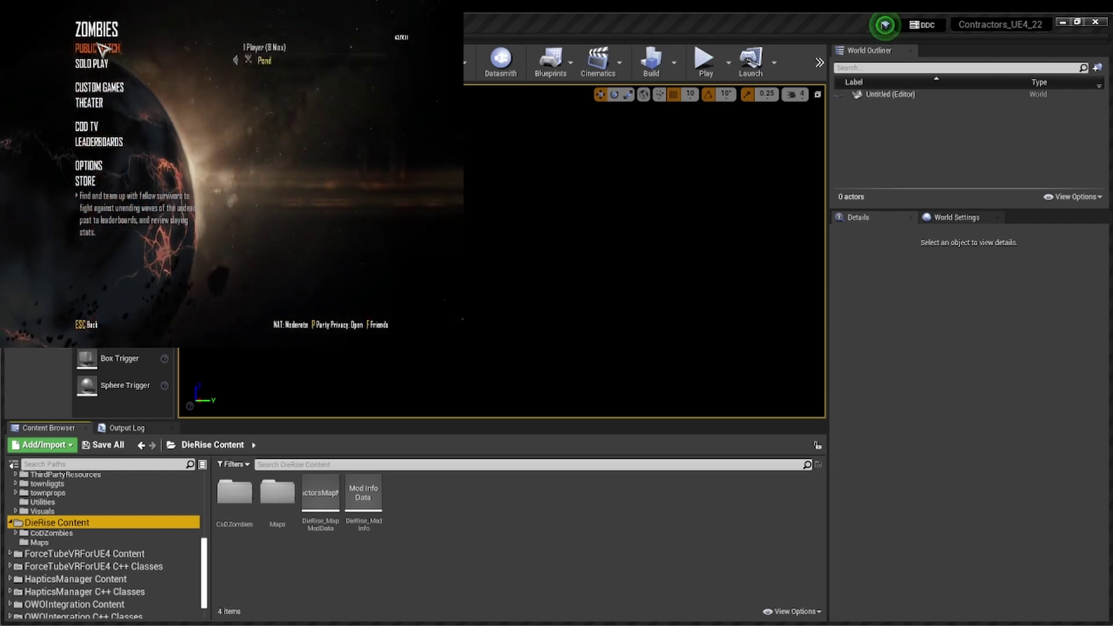
{"action": "left_click", "coordinate": [103, 48]}
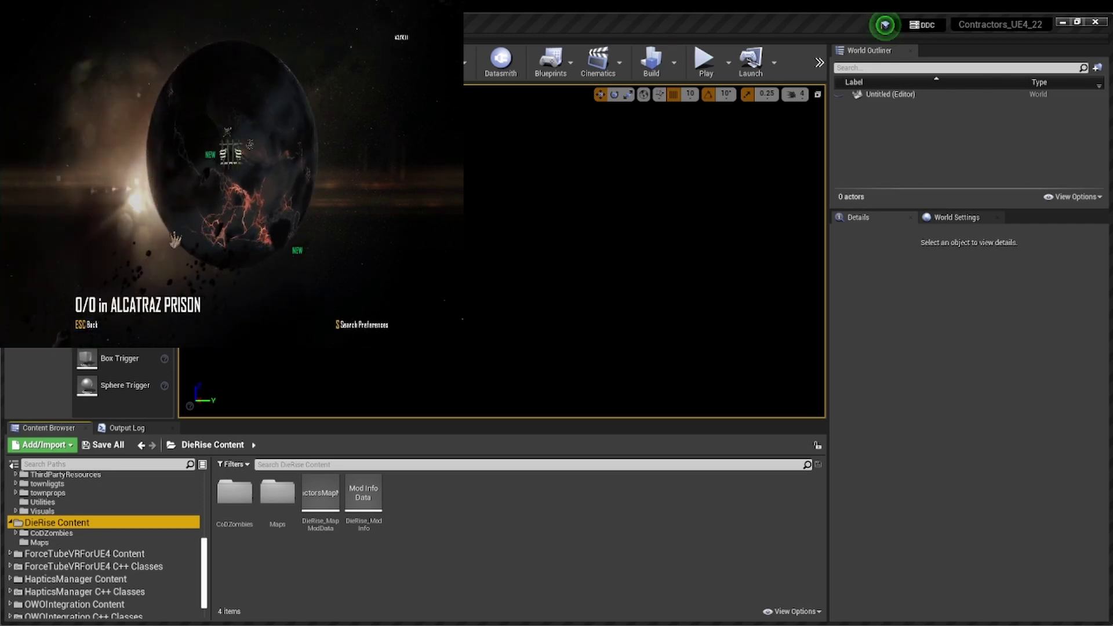
{"action": "key", "text": "Escape"}
{"action": "key", "text": "Return"}
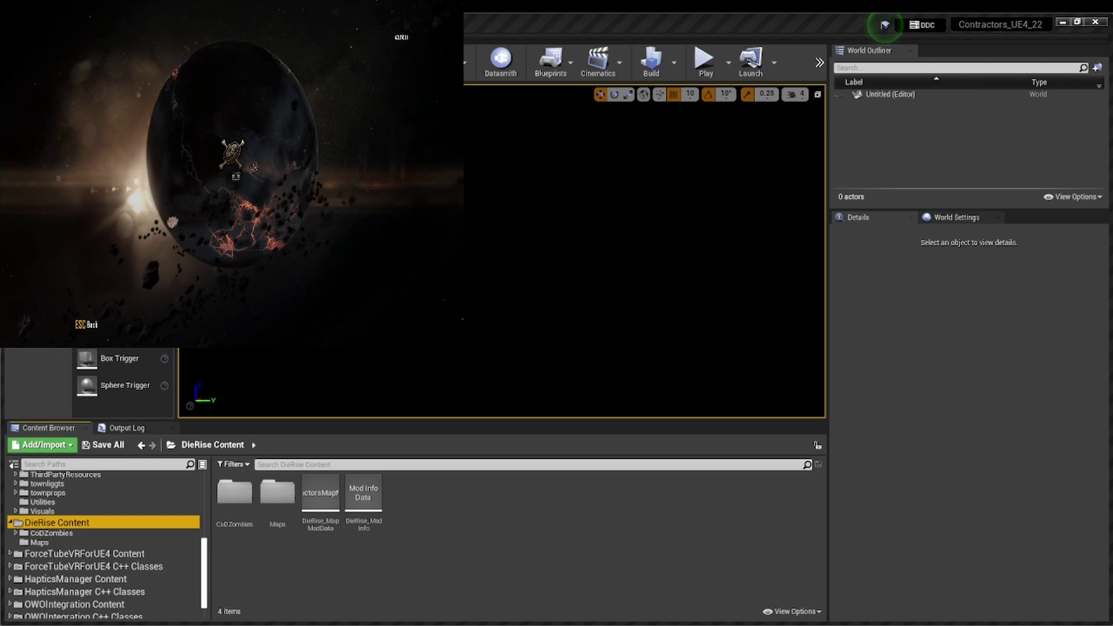
{"action": "left_click", "coordinate": [240, 128]}
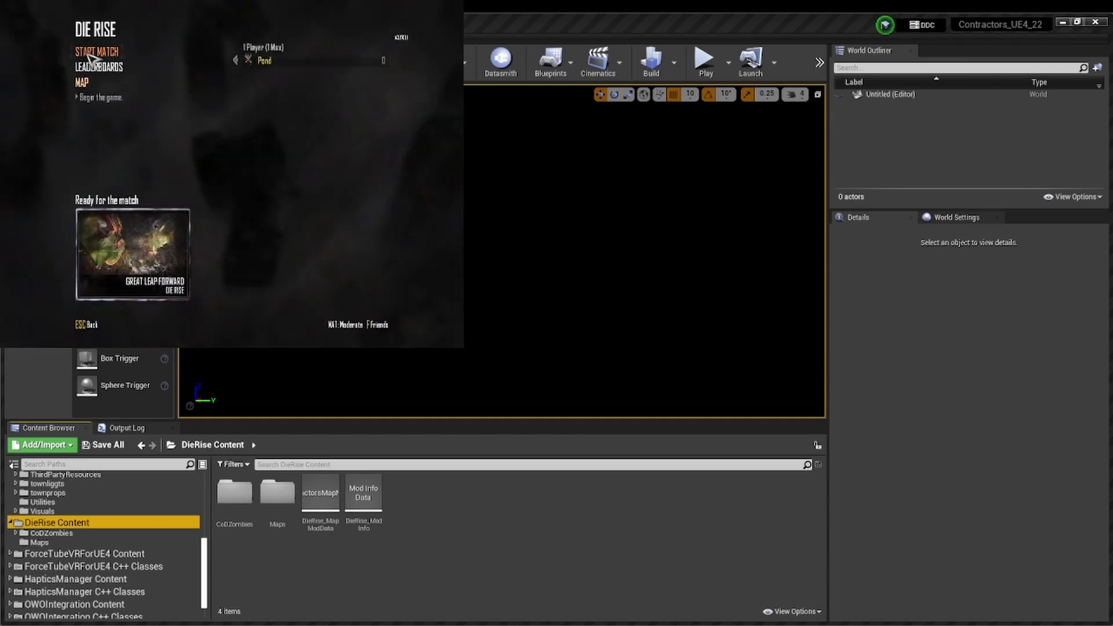
{"action": "left_click", "coordinate": [89, 53]}
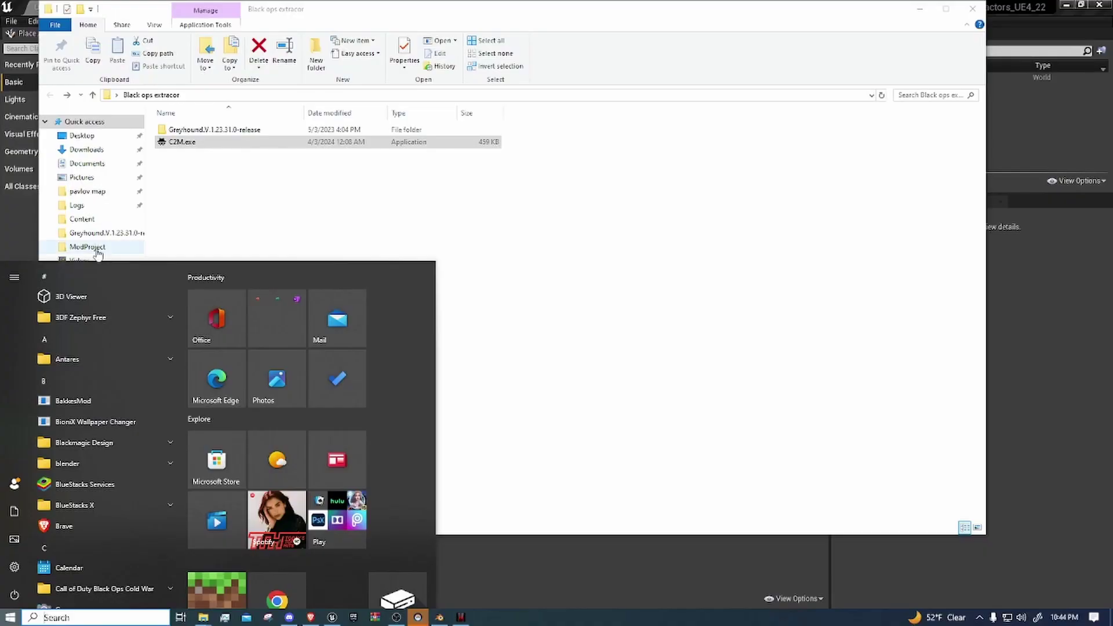
Step: Launch C2M.exe from the Black ops extracor folder and view the 3D software supported by its import scripts
{"action": "left_click", "coordinate": [556, 437]}
{"action": "double_click", "coordinate": [249, 143]}
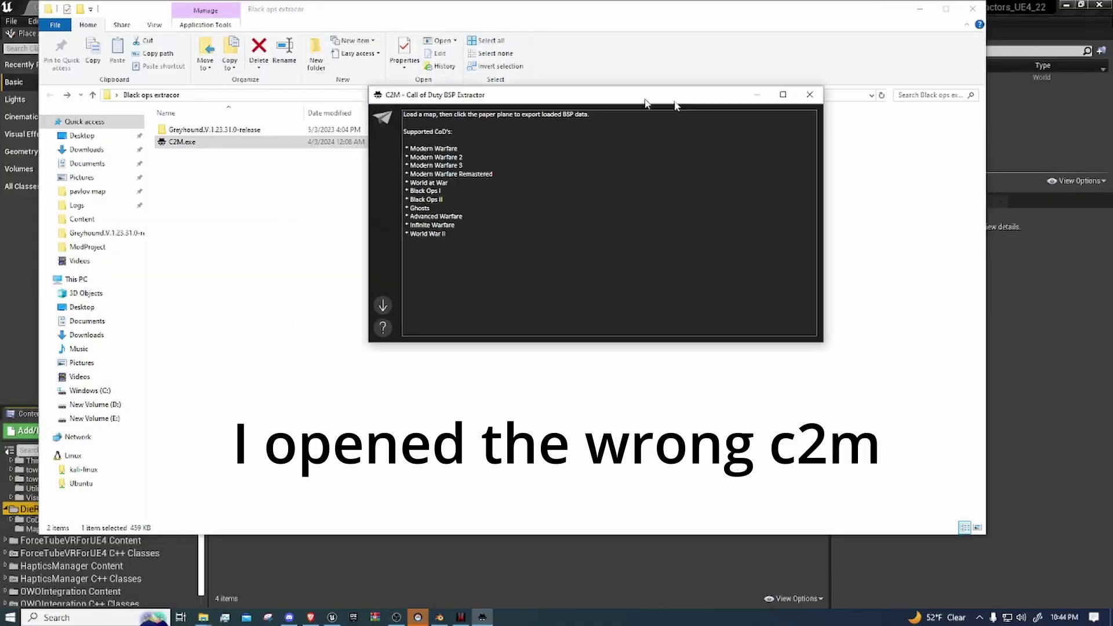
{"action": "left_click_drag", "start_coordinate": [645, 103], "coordinate": [778, 107]}
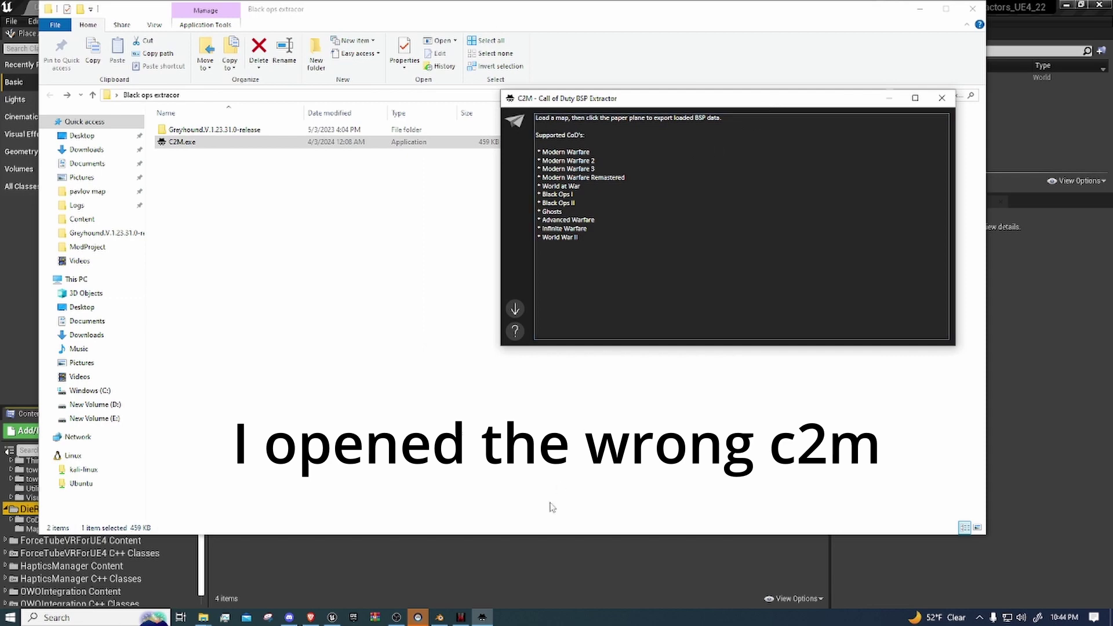
{"action": "left_click", "coordinate": [516, 308]}
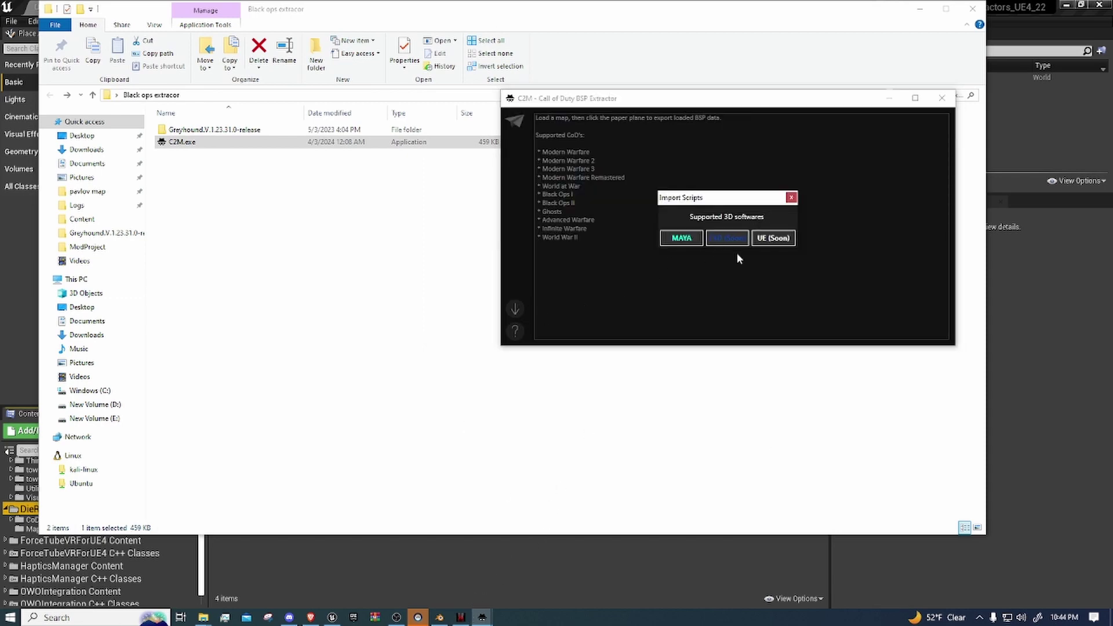
{"action": "left_click", "coordinate": [791, 198]}
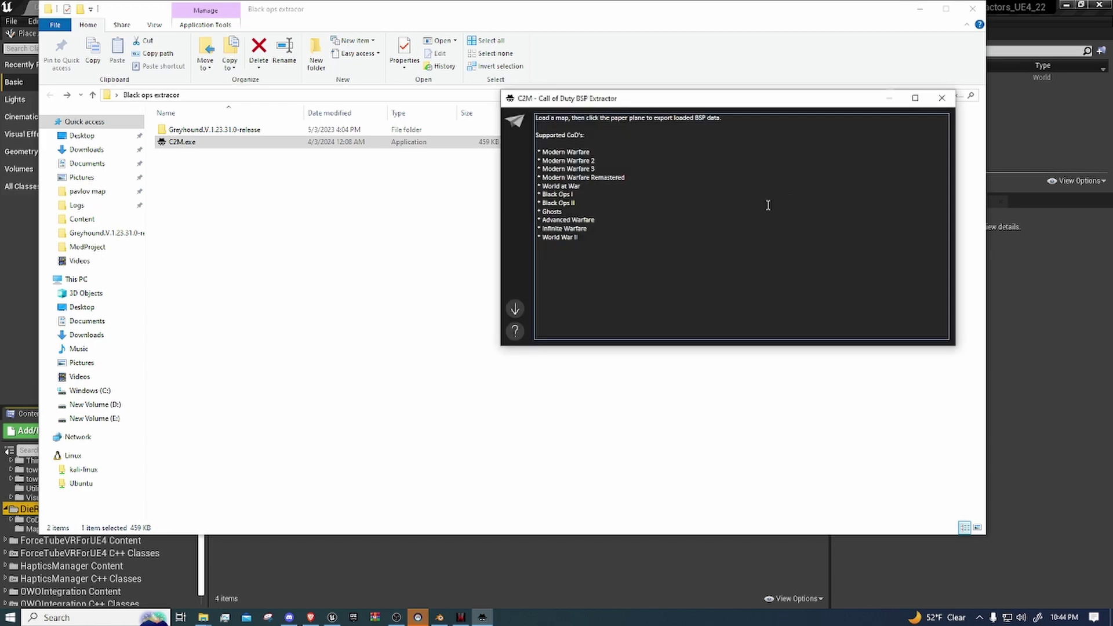
Step: Export the BSP data of the loaded Black Ops II map with C2M and read through the export log
{"action": "left_click", "coordinate": [516, 122]}
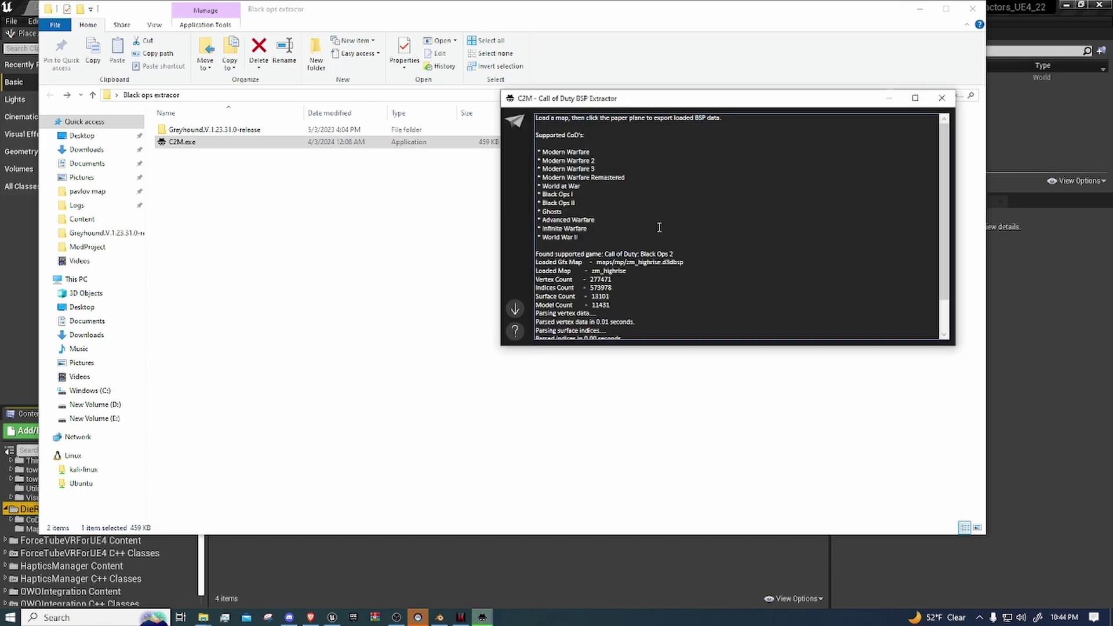
{"action": "scroll", "coordinate": [589, 164], "scroll_direction": "up", "scroll_amount": 2}
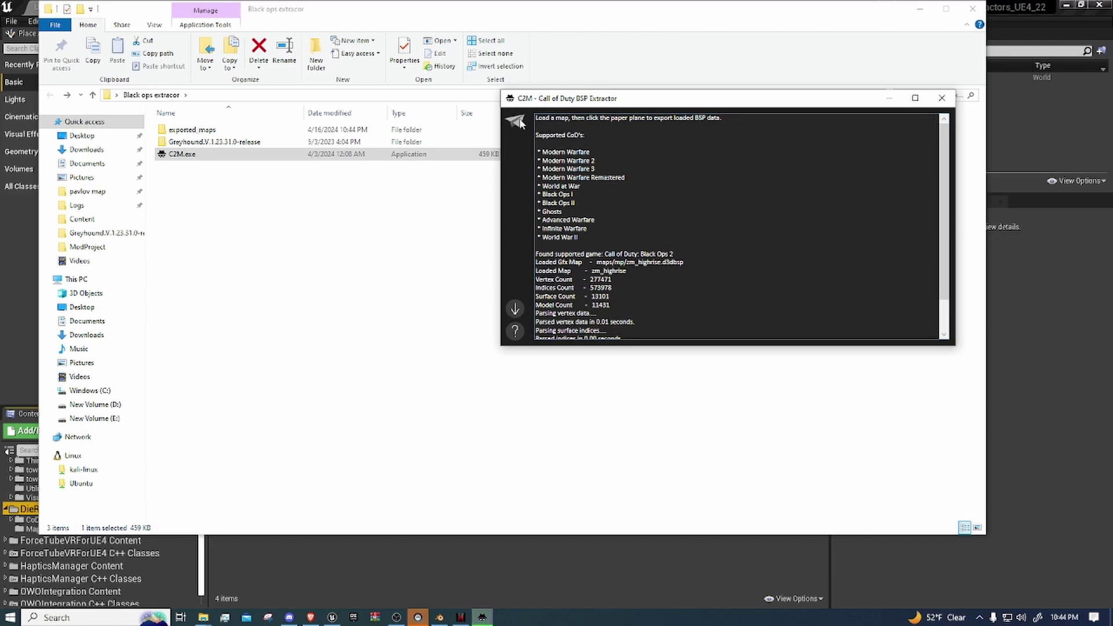
{"action": "scroll", "coordinate": [629, 189], "scroll_direction": "down", "scroll_amount": 2}
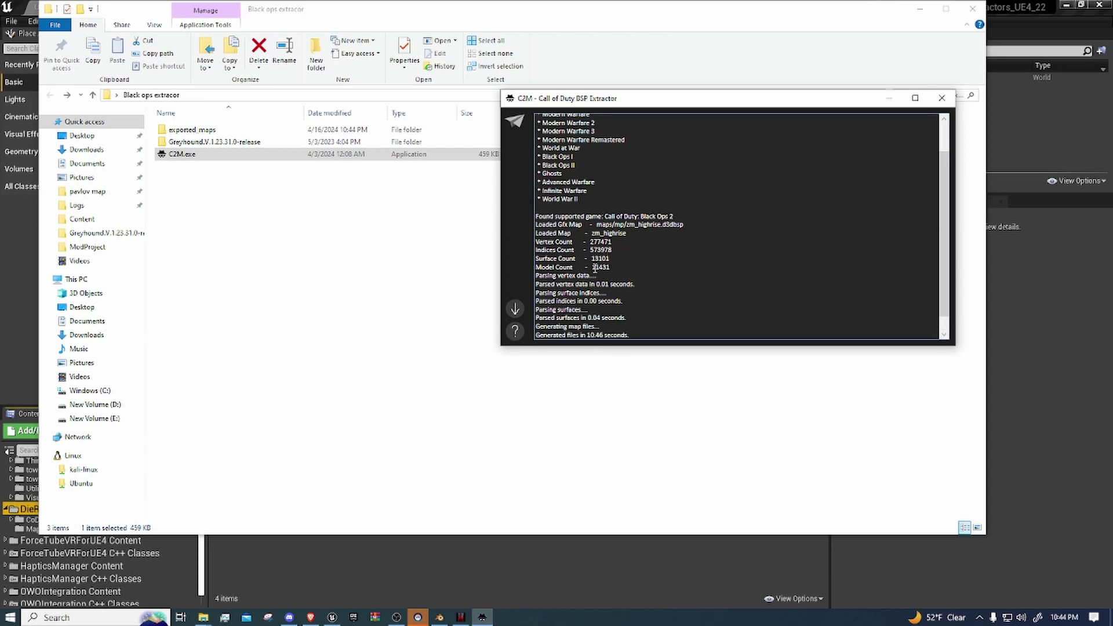
Step: Launch Greyhound.exe from the Greyhound.V.1.23.31.0-release folder and check its in-game tool settings
{"action": "double_click", "coordinate": [285, 143]}
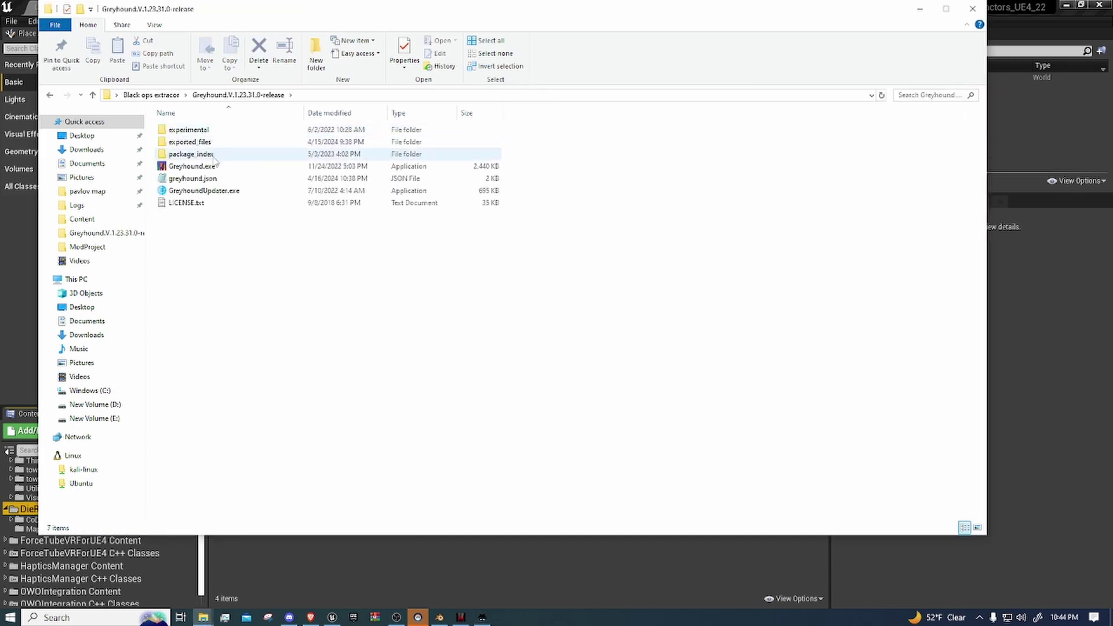
{"action": "left_click", "coordinate": [213, 166]}
{"action": "double_click", "coordinate": [216, 166]}
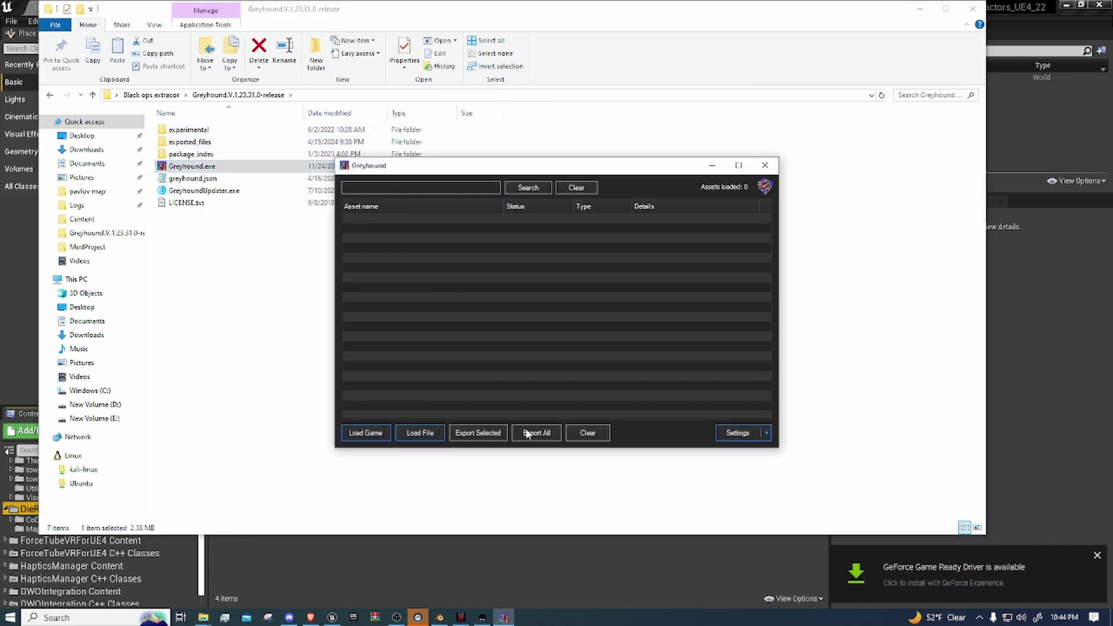
{"action": "left_click", "coordinate": [734, 433]}
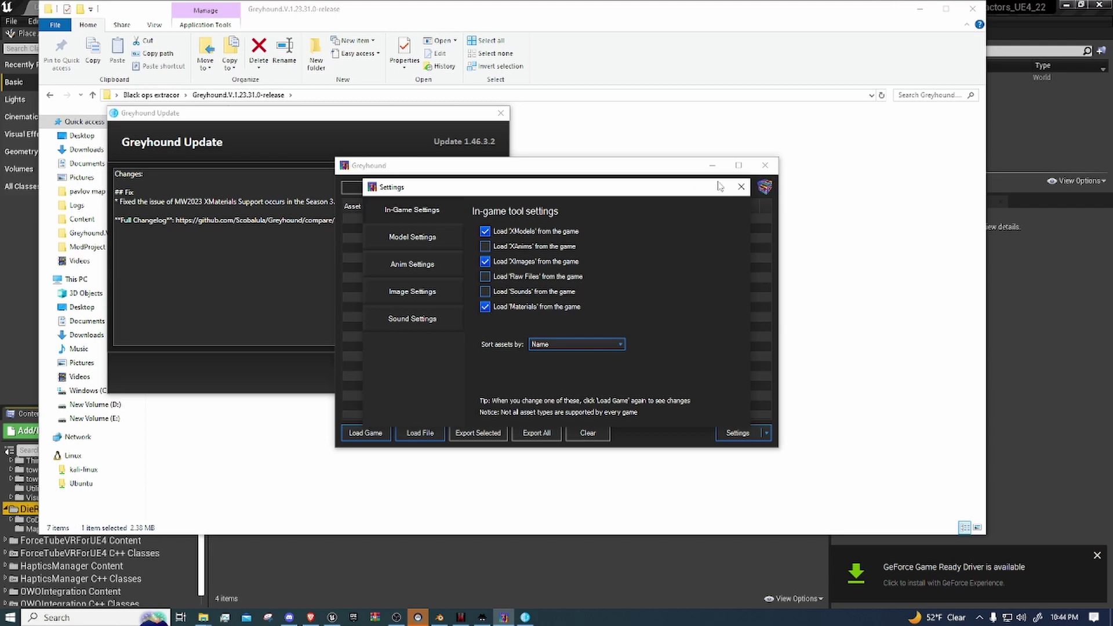
{"action": "left_click", "coordinate": [741, 187]}
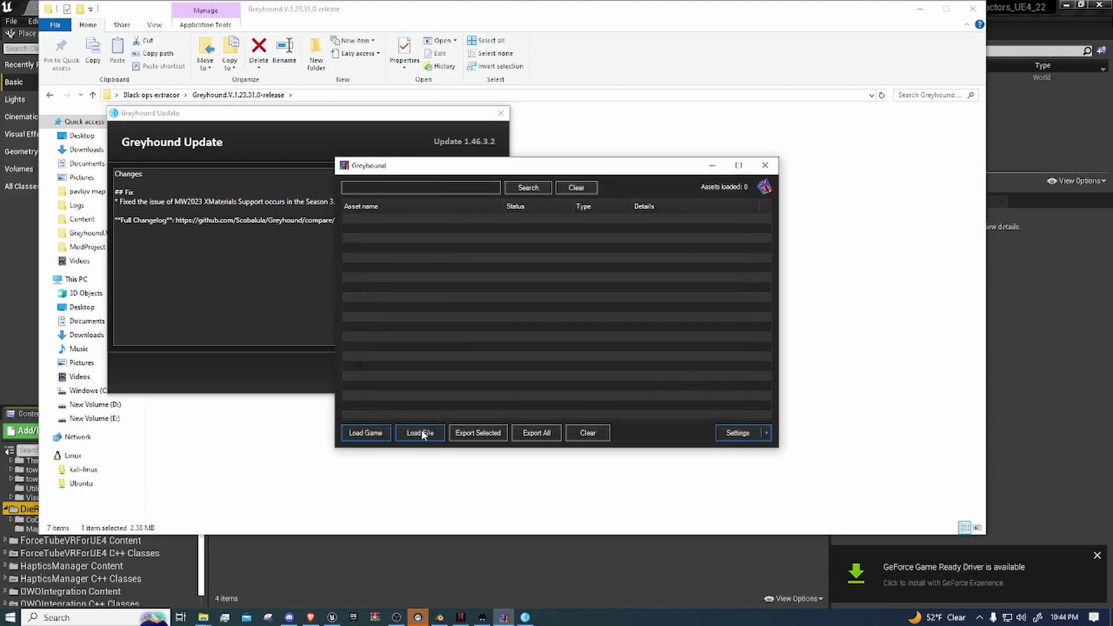
Step: Load the running game's assets into Greyhound and browse the asset list
{"action": "left_click", "coordinate": [371, 434]}
{"action": "scroll", "coordinate": [623, 297], "scroll_direction": "down", "scroll_amount": 10}
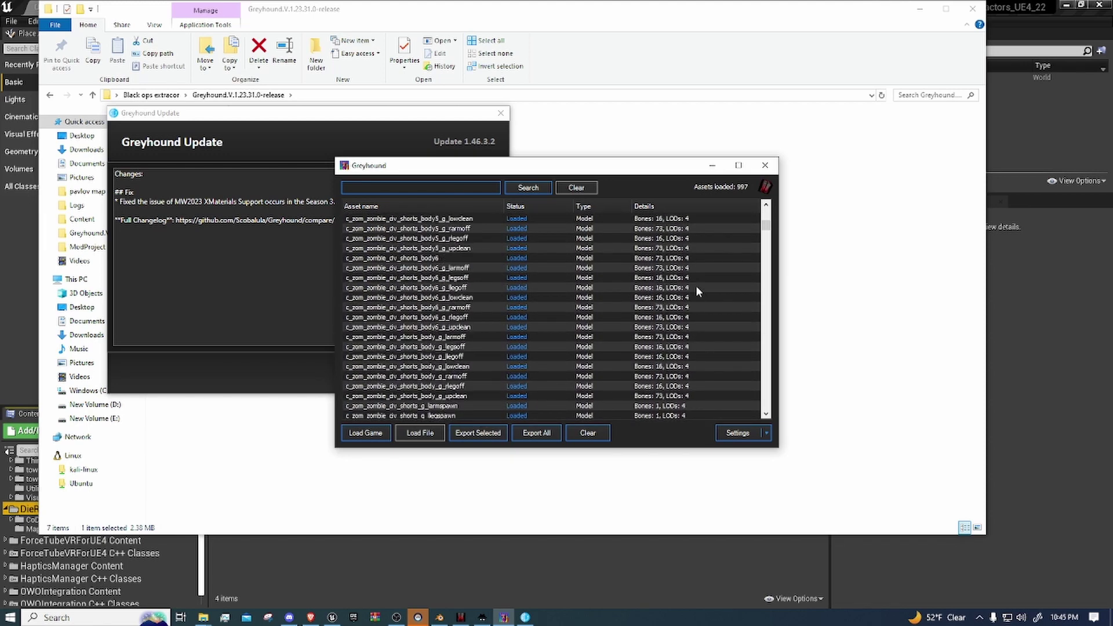
{"action": "scroll", "coordinate": [695, 286], "scroll_direction": "up", "scroll_amount": 15}
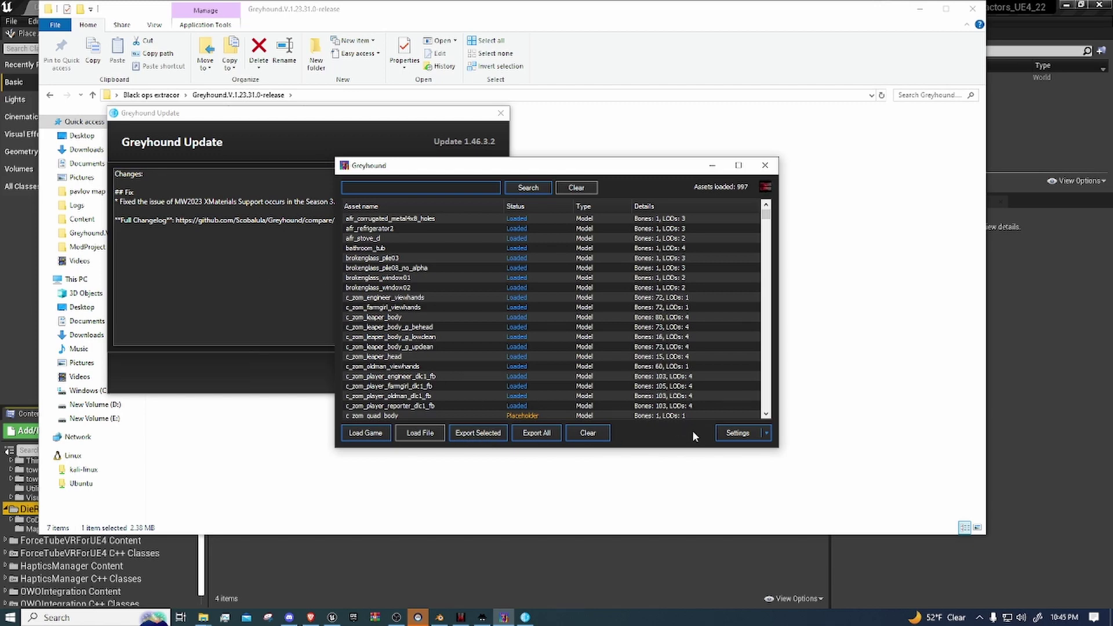
Step: Export all loaded game assets and check the export status of the models in the list
{"action": "left_click", "coordinate": [545, 439]}
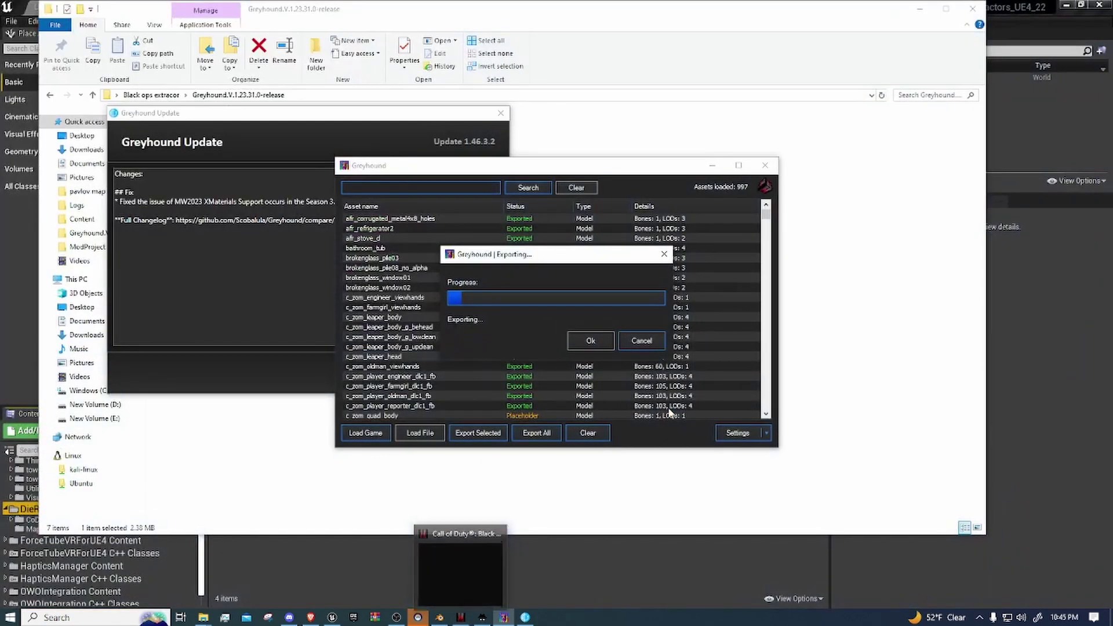
{"action": "mouse_move", "coordinate": [460, 616]}
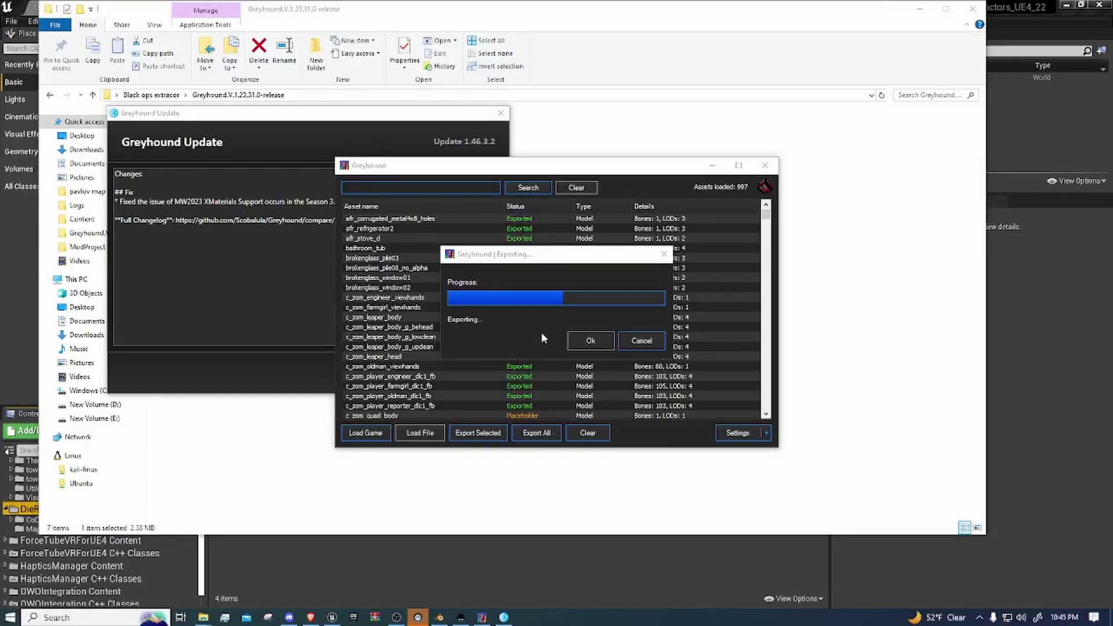
{"action": "left_click", "coordinate": [591, 339]}
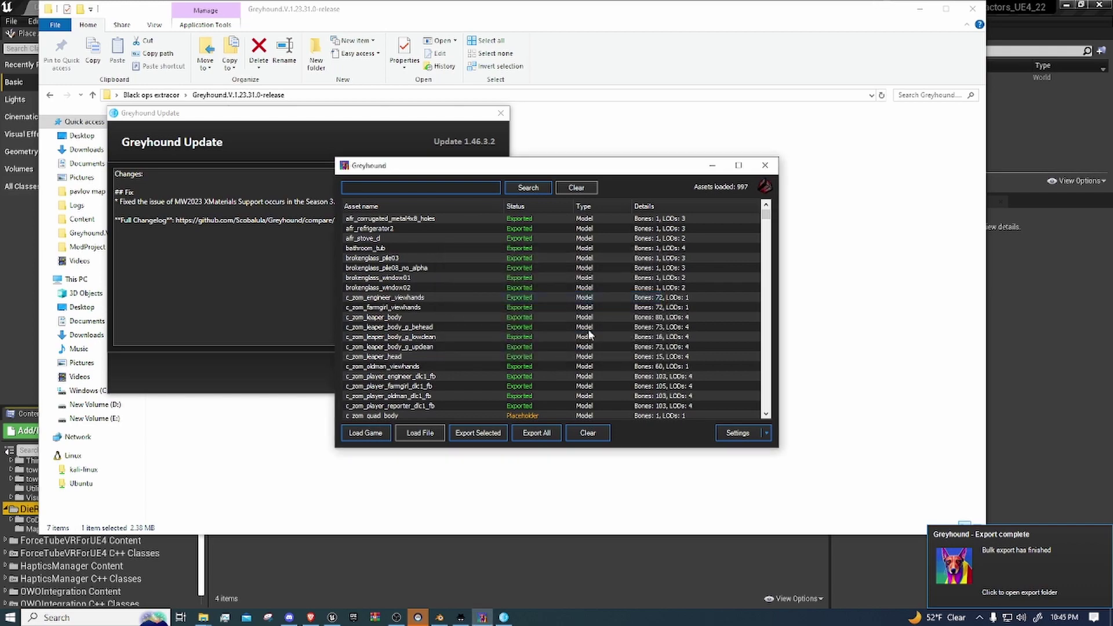
{"action": "scroll", "coordinate": [592, 327], "scroll_direction": "down", "scroll_amount": 15}
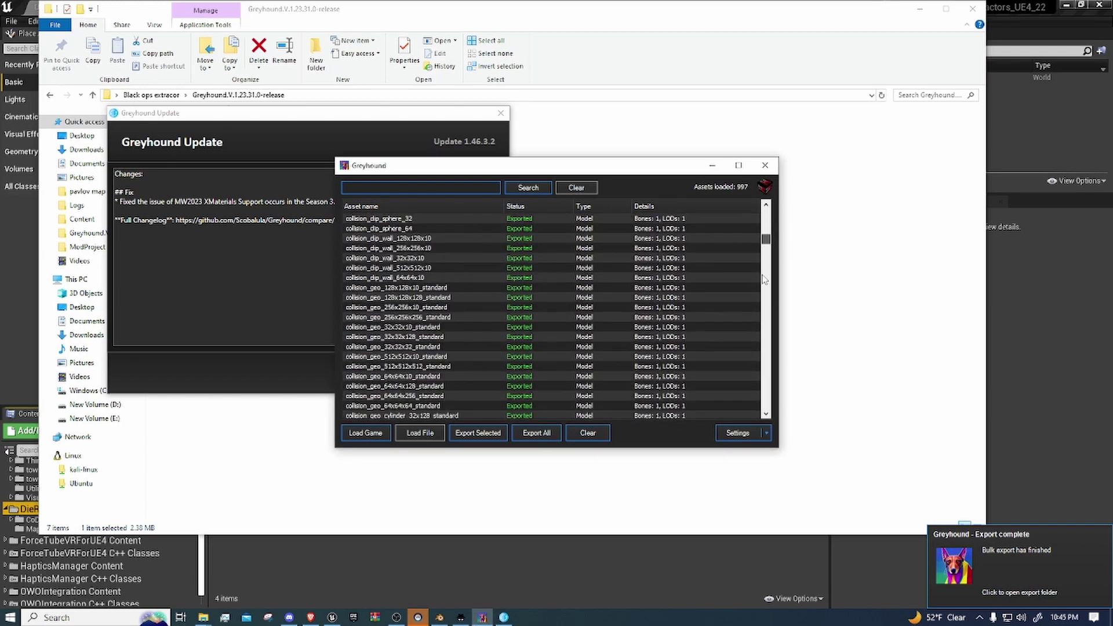
{"action": "scroll", "coordinate": [764, 281], "scroll_direction": "down", "scroll_amount": 15}
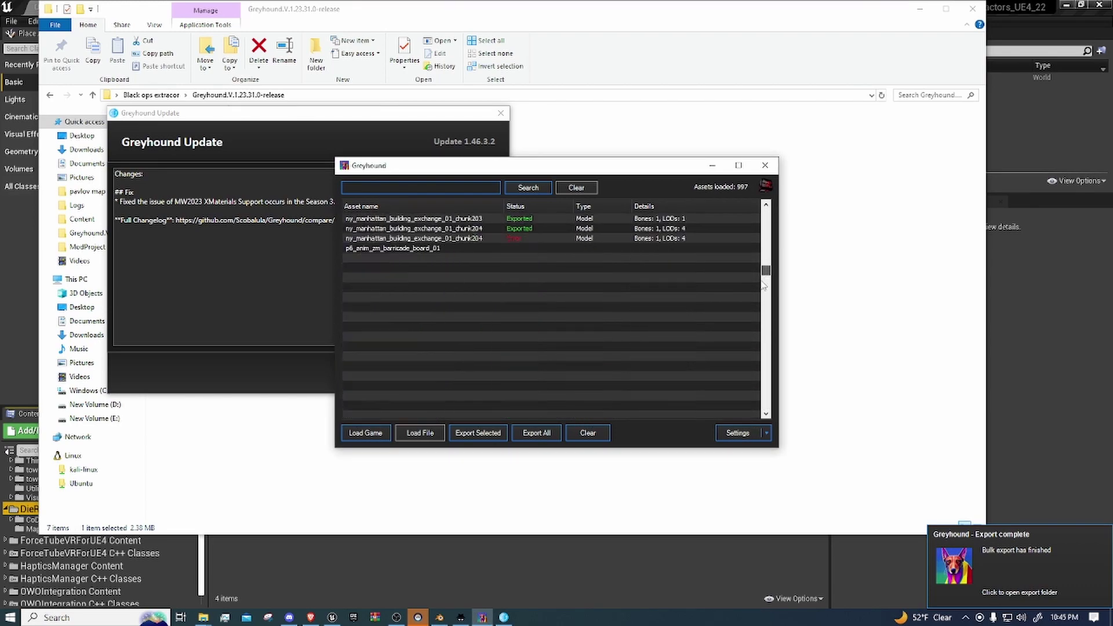
{"action": "scroll", "coordinate": [765, 286], "scroll_direction": "down", "scroll_amount": 20}
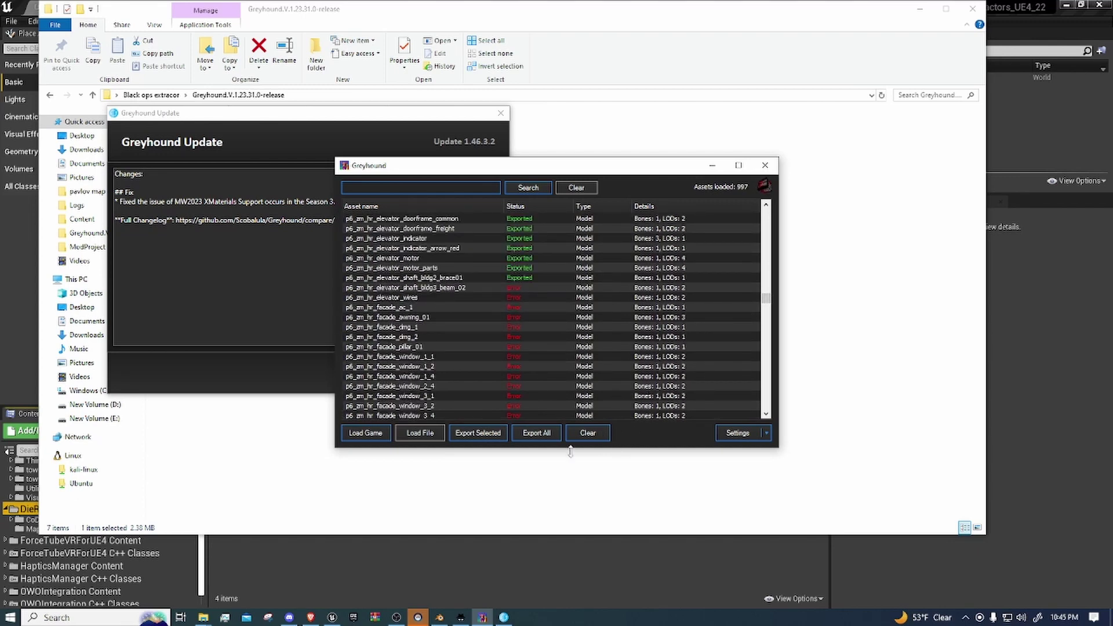
{"action": "scroll", "coordinate": [524, 273], "scroll_direction": "up", "scroll_amount": 15}
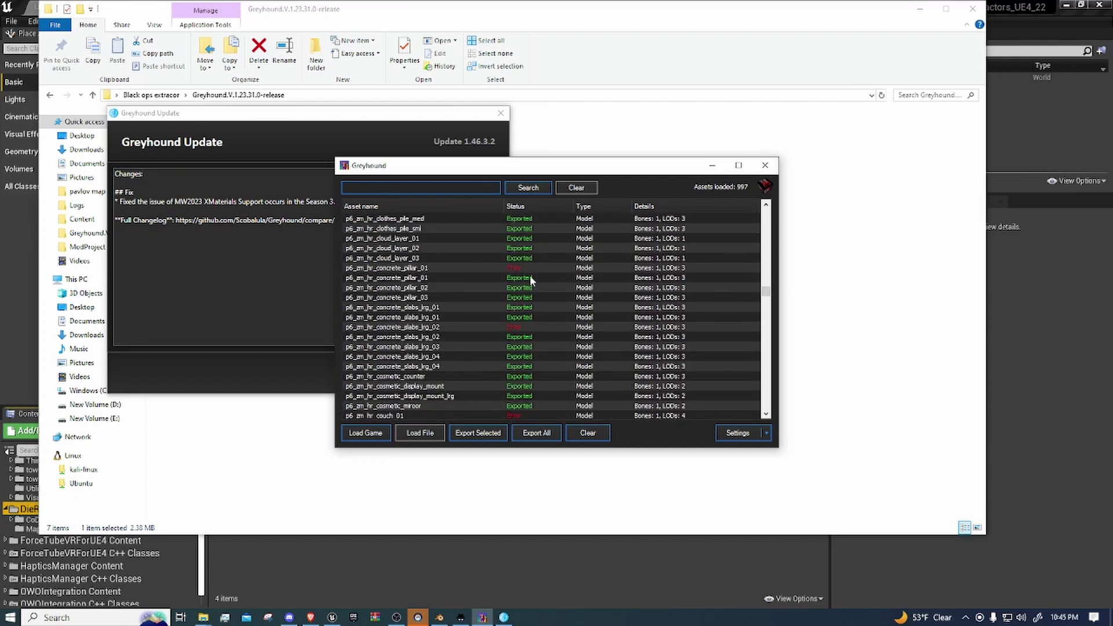
{"action": "scroll", "coordinate": [765, 288], "scroll_direction": "down", "scroll_amount": 5}
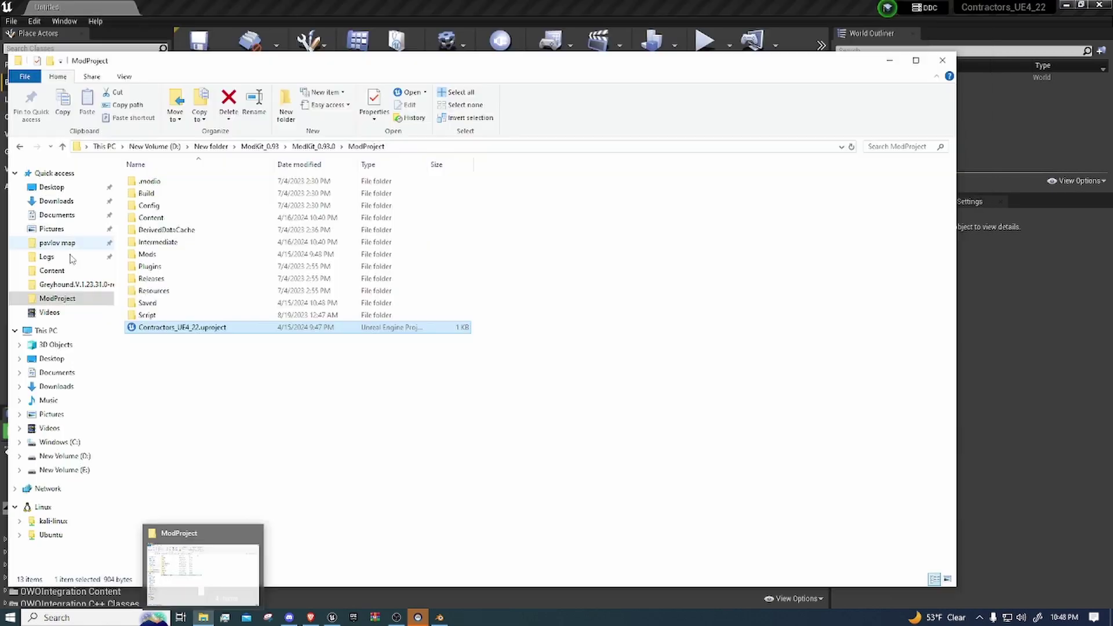
Step: Open exported_files/black_ops_2/xmodels inside the Greyhound.V.1.23.31.0-release folder and browse the exported model folders
{"action": "left_click", "coordinate": [75, 284]}
{"action": "left_click_drag", "start_coordinate": [377, 61], "coordinate": [632, 82]}
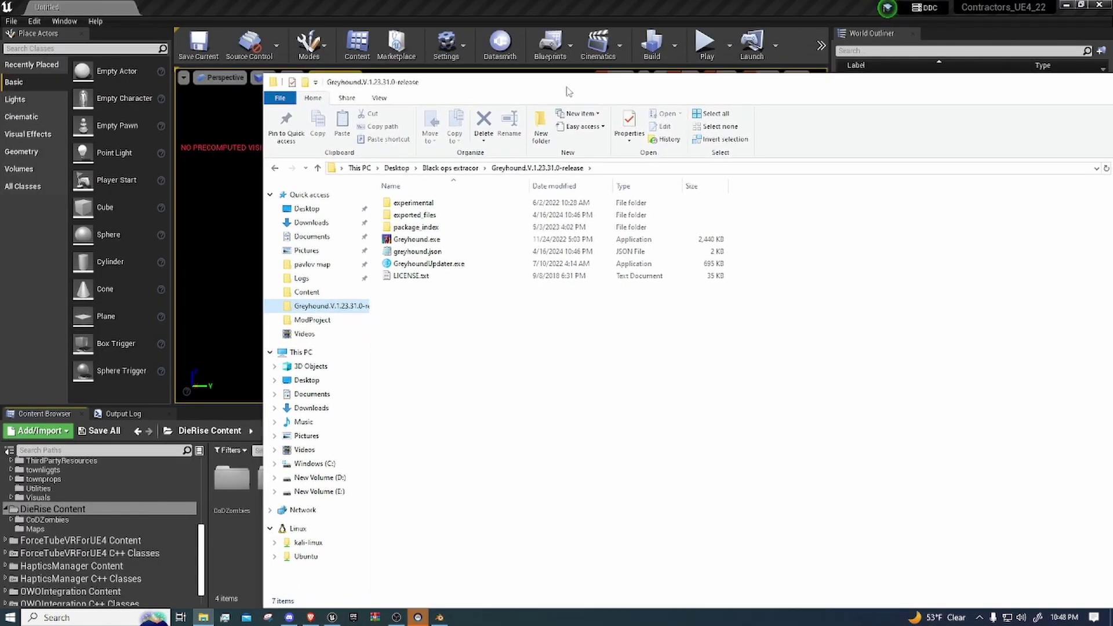
{"action": "double_click", "coordinate": [442, 216]}
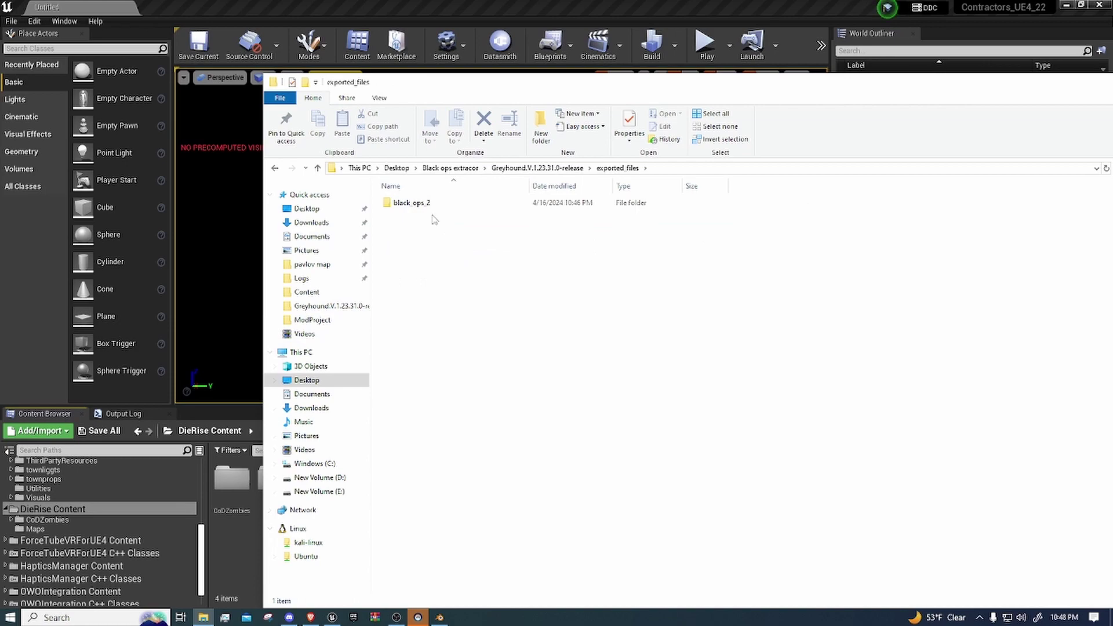
{"action": "left_click", "coordinate": [432, 203]}
{"action": "double_click", "coordinate": [432, 203]}
{"action": "double_click", "coordinate": [494, 203]}
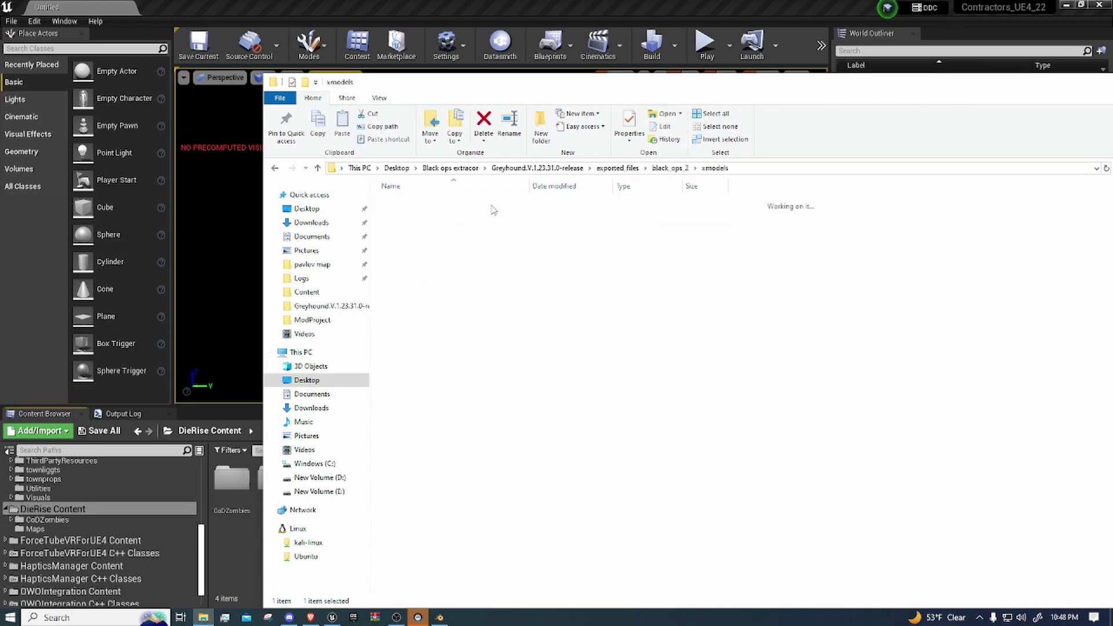
{"action": "left_click_drag", "start_coordinate": [641, 86], "coordinate": [382, 44]}
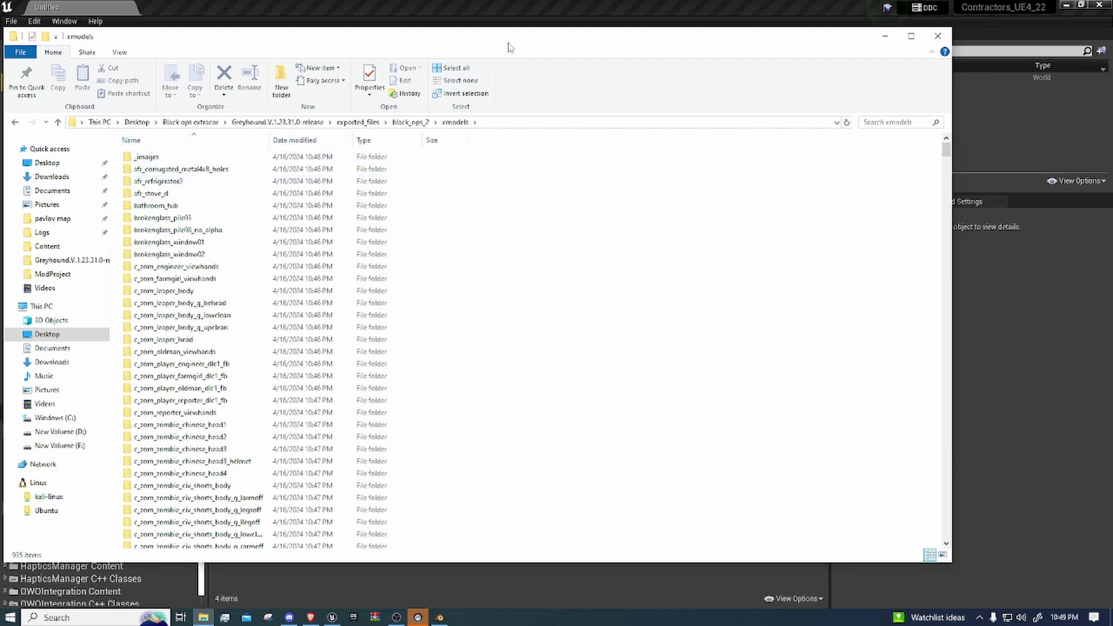
{"action": "left_click_drag", "start_coordinate": [509, 47], "coordinate": [620, 36]}
{"action": "scroll", "coordinate": [405, 221], "scroll_direction": "down", "scroll_amount": 13}
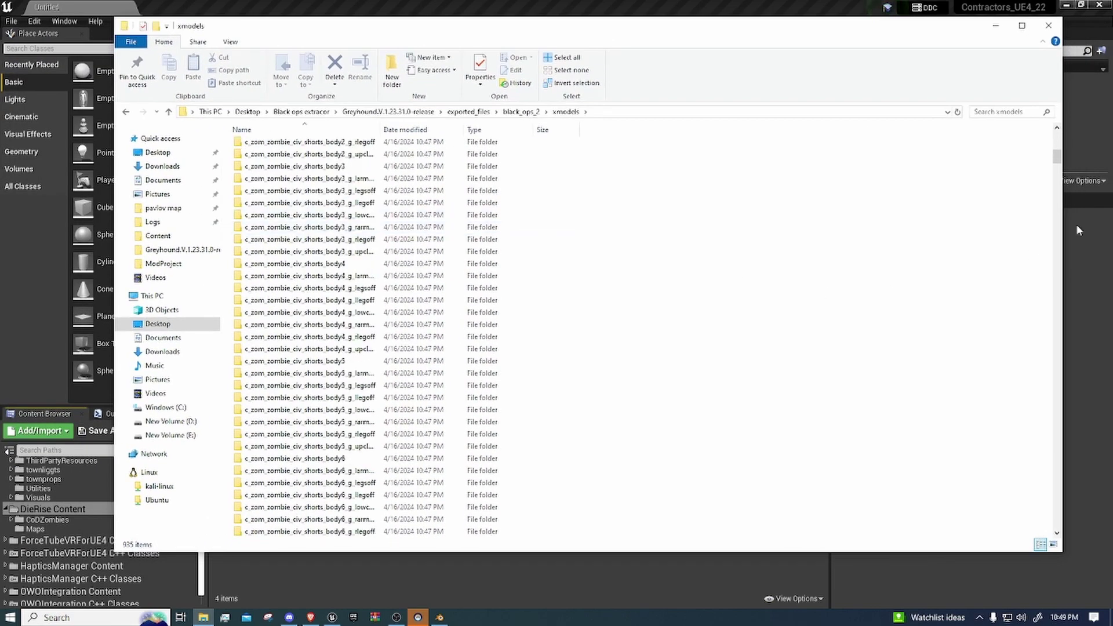
{"action": "left_click_drag", "start_coordinate": [1056, 155], "coordinate": [1057, 520]}
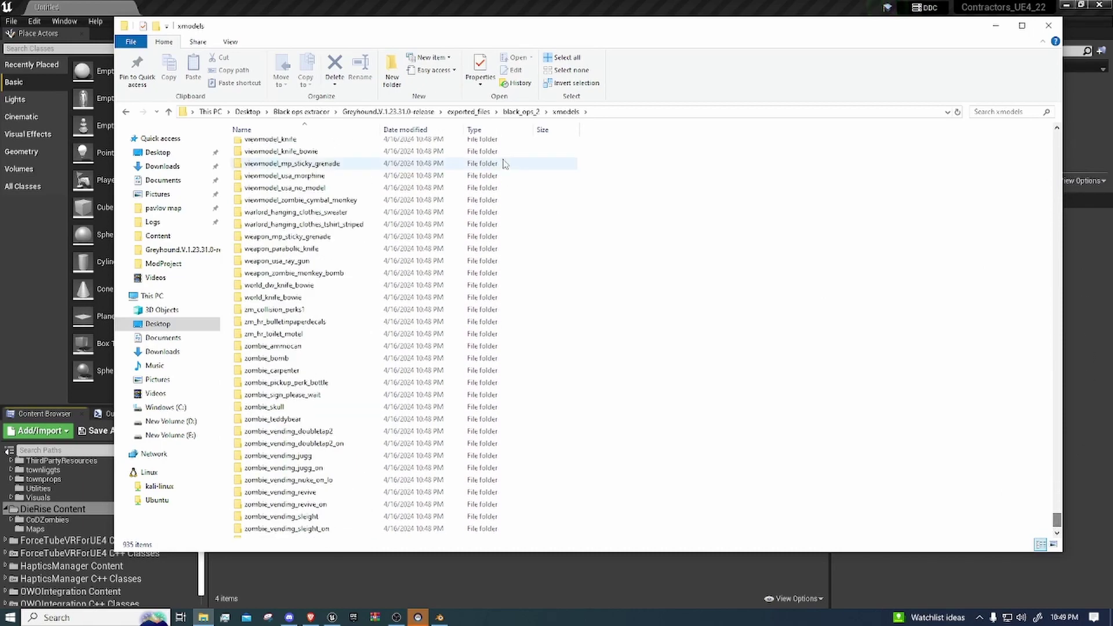
Step: Return to the Black ops extracer folder and open the zm_highrise map folder inside exported_maps/black_ops_2/zm
{"action": "scroll", "coordinate": [349, 290], "scroll_direction": "up", "scroll_amount": 8}
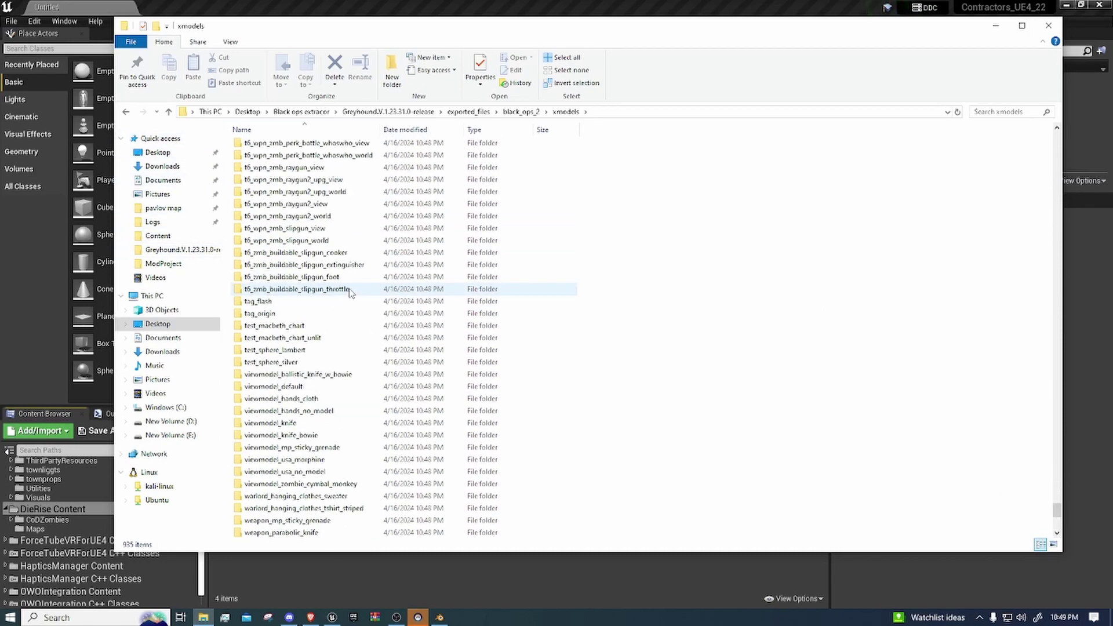
{"action": "scroll", "coordinate": [350, 290], "scroll_direction": "up", "scroll_amount": 6}
{"action": "left_click", "coordinate": [521, 112]}
{"action": "left_click", "coordinate": [468, 111]}
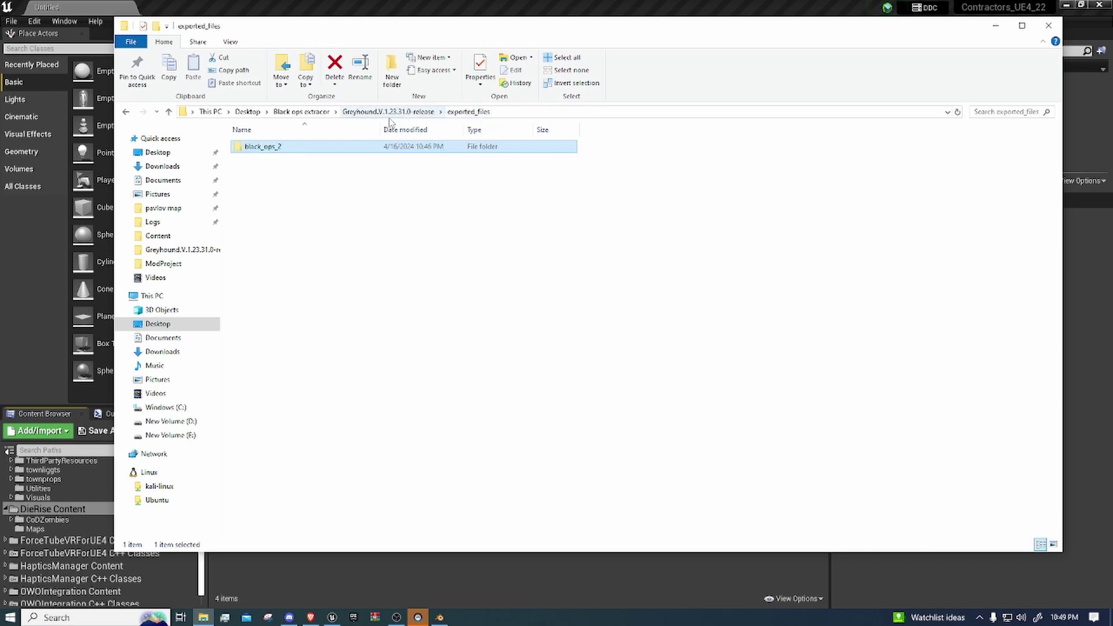
{"action": "left_click", "coordinate": [388, 112]}
{"action": "left_click", "coordinate": [301, 112]}
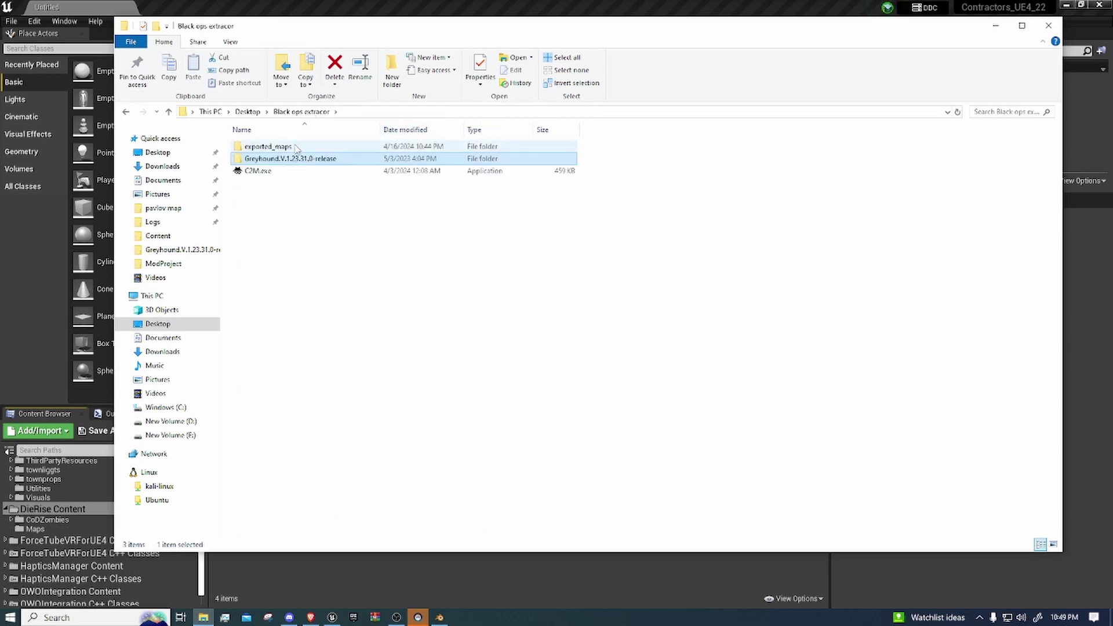
{"action": "double_click", "coordinate": [295, 147]}
{"action": "double_click", "coordinate": [299, 149]}
{"action": "double_click", "coordinate": [311, 145]}
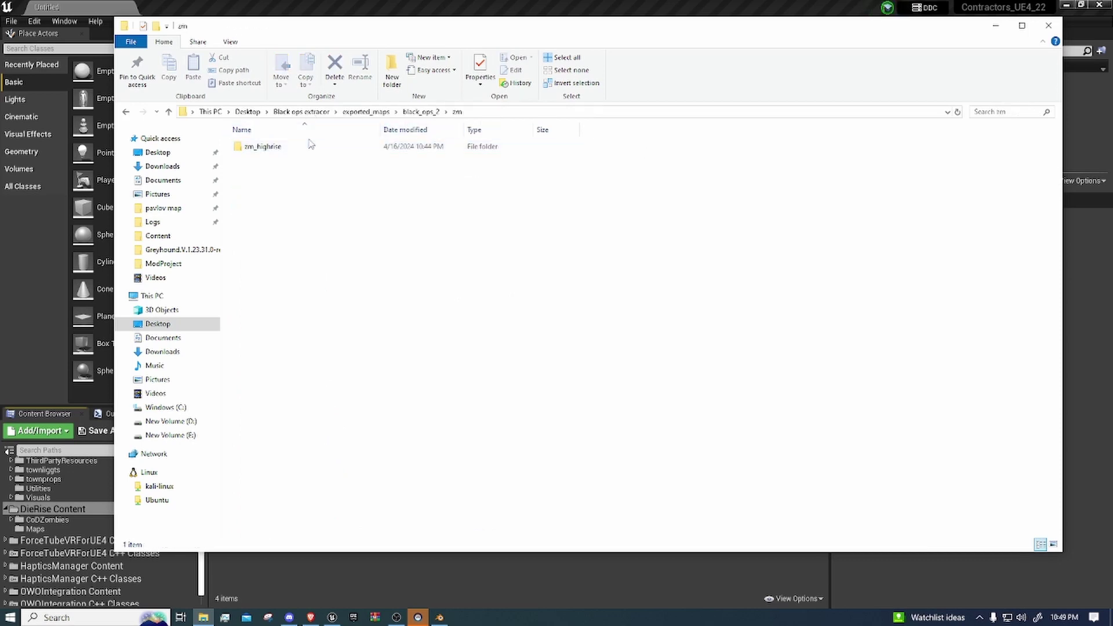
{"action": "double_click", "coordinate": [305, 146]}
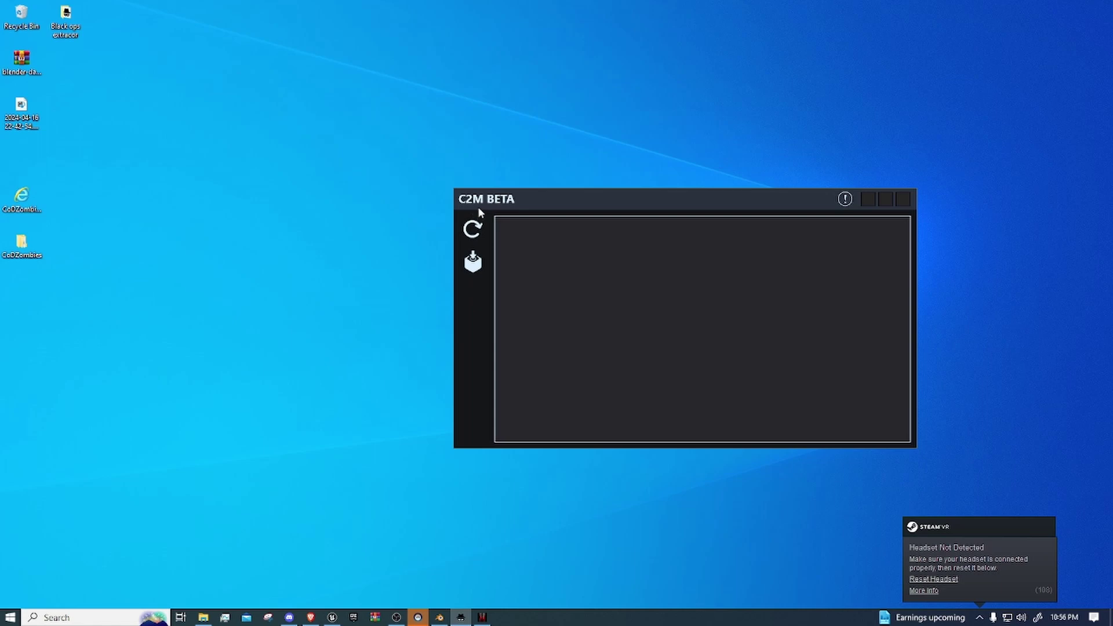
Step: Load the running Black Ops 2 map into C2M and export its map files and images
{"action": "left_click_drag", "start_coordinate": [511, 206], "coordinate": [491, 133]}
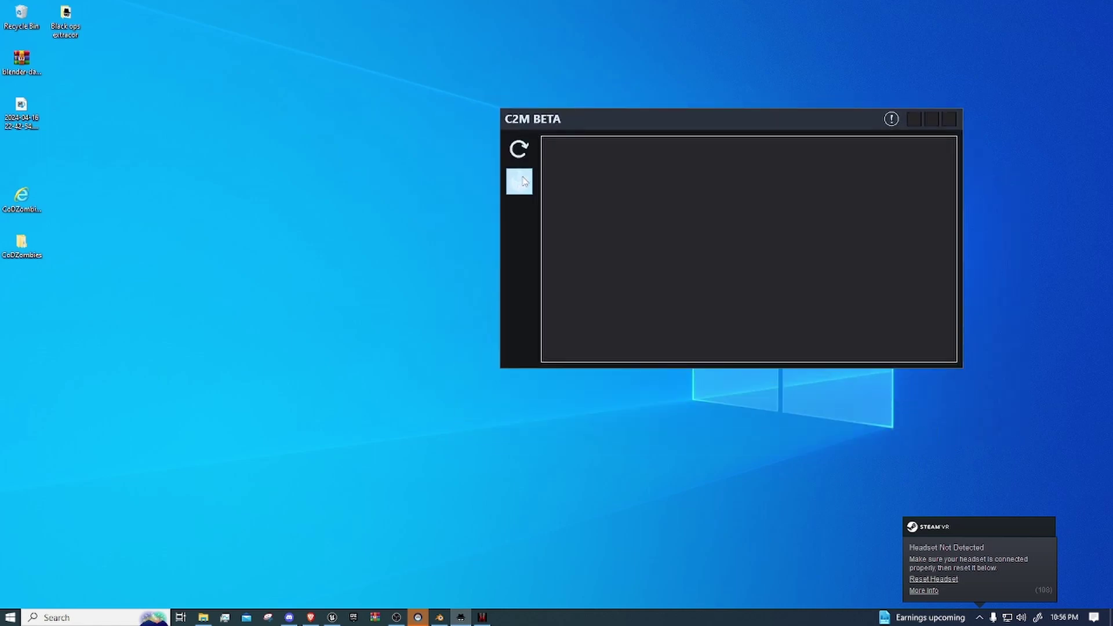
{"action": "left_click", "coordinate": [525, 180]}
{"action": "left_click_drag", "start_coordinate": [568, 119], "coordinate": [524, 167]}
{"action": "left_click", "coordinate": [475, 226]}
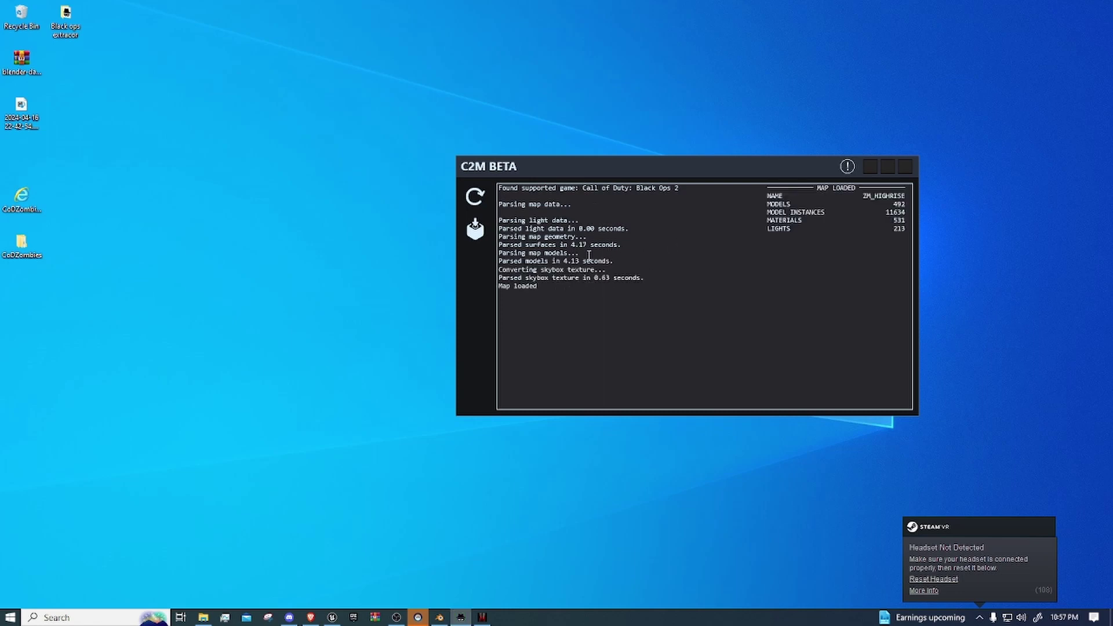
{"action": "left_click", "coordinate": [475, 230]}
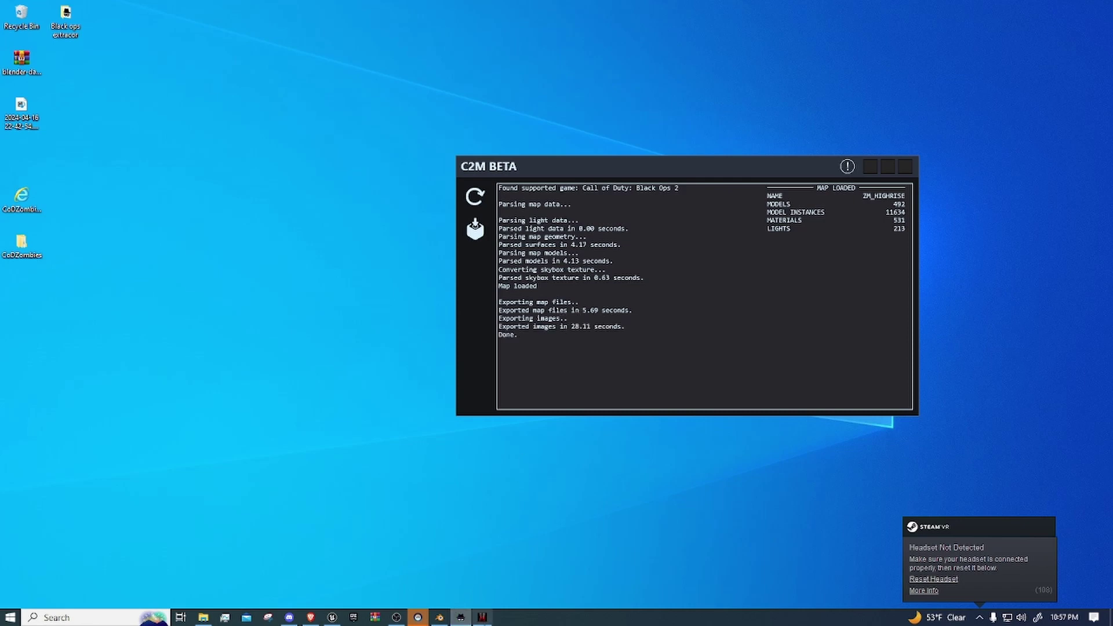
{"action": "mouse_move", "coordinate": [483, 617]}
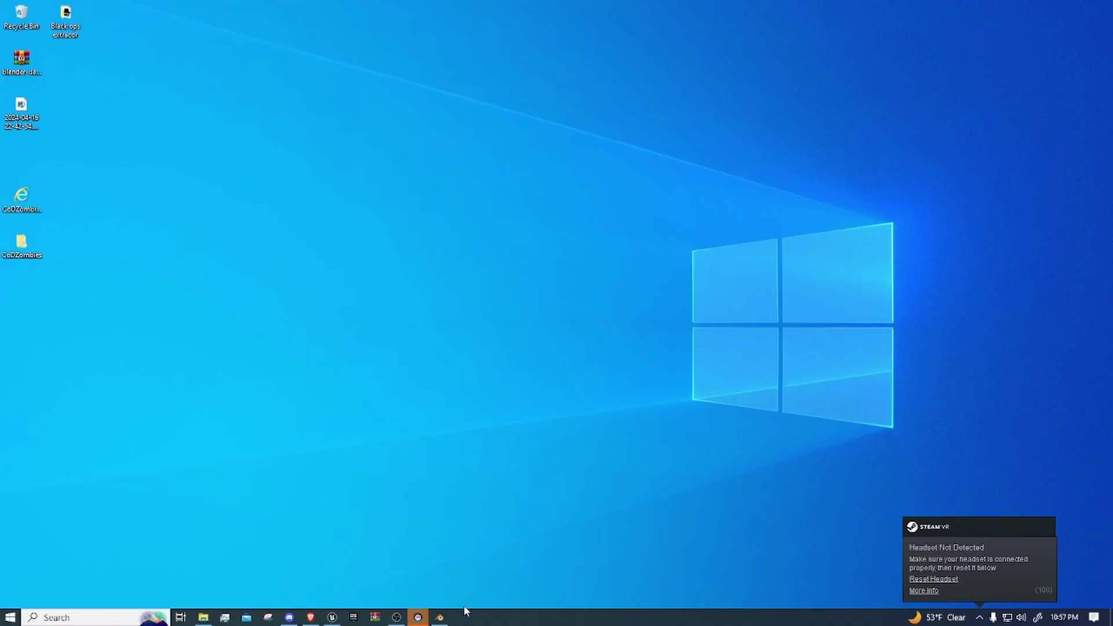
Step: Switch to Blender and search the add-on preferences for "c2m" to check that the C2M_IMPORT add-on is enabled
{"action": "left_click", "coordinate": [440, 617]}
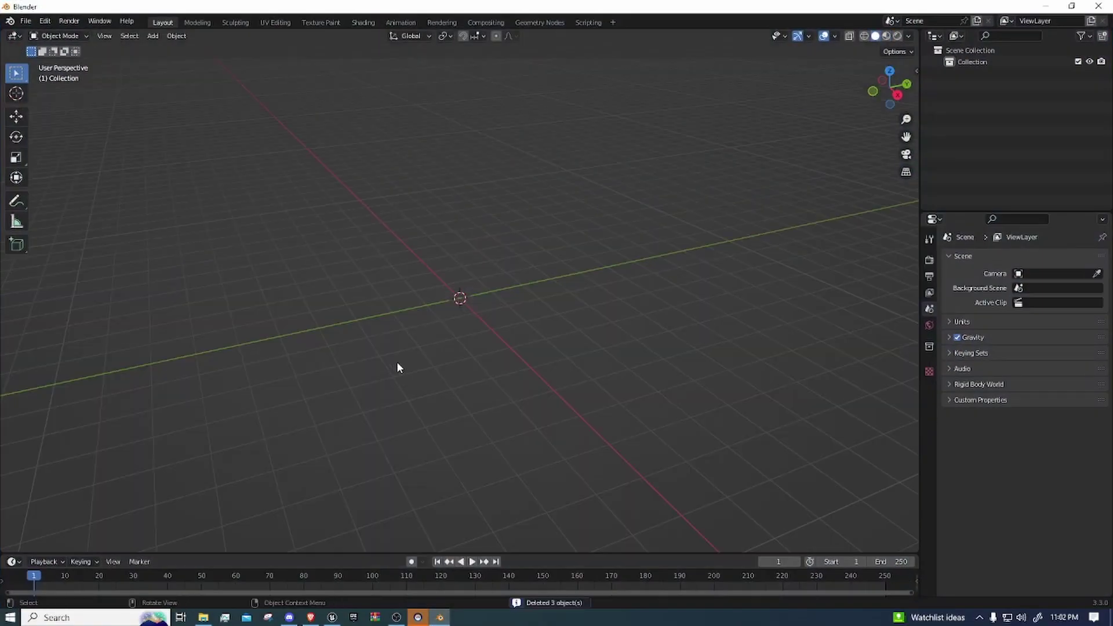
{"action": "left_click", "coordinate": [45, 21]}
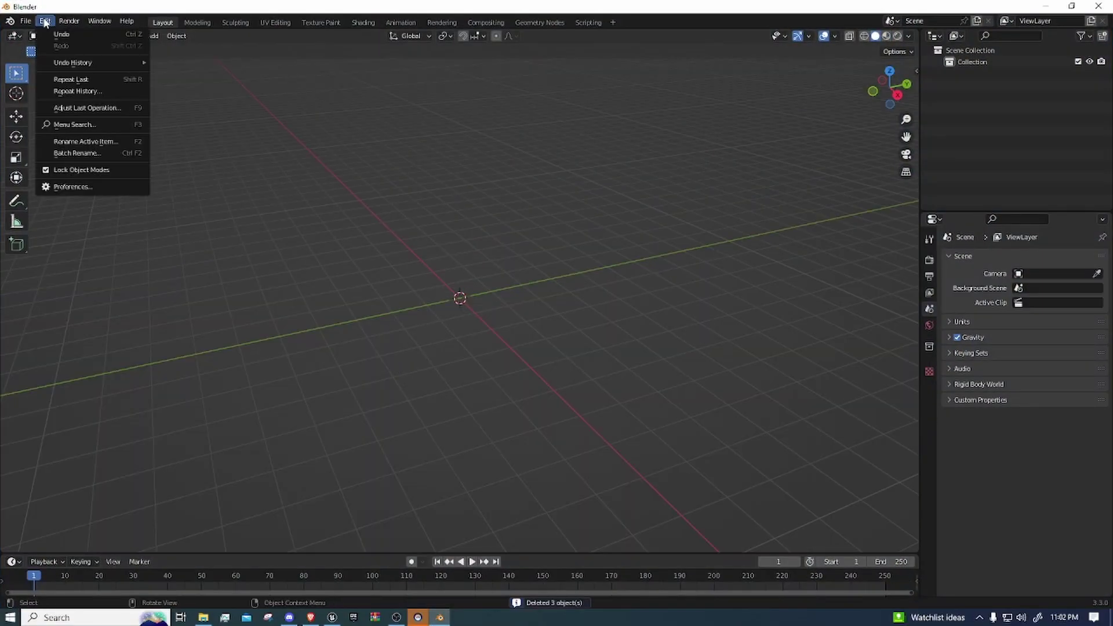
{"action": "left_click", "coordinate": [82, 187]}
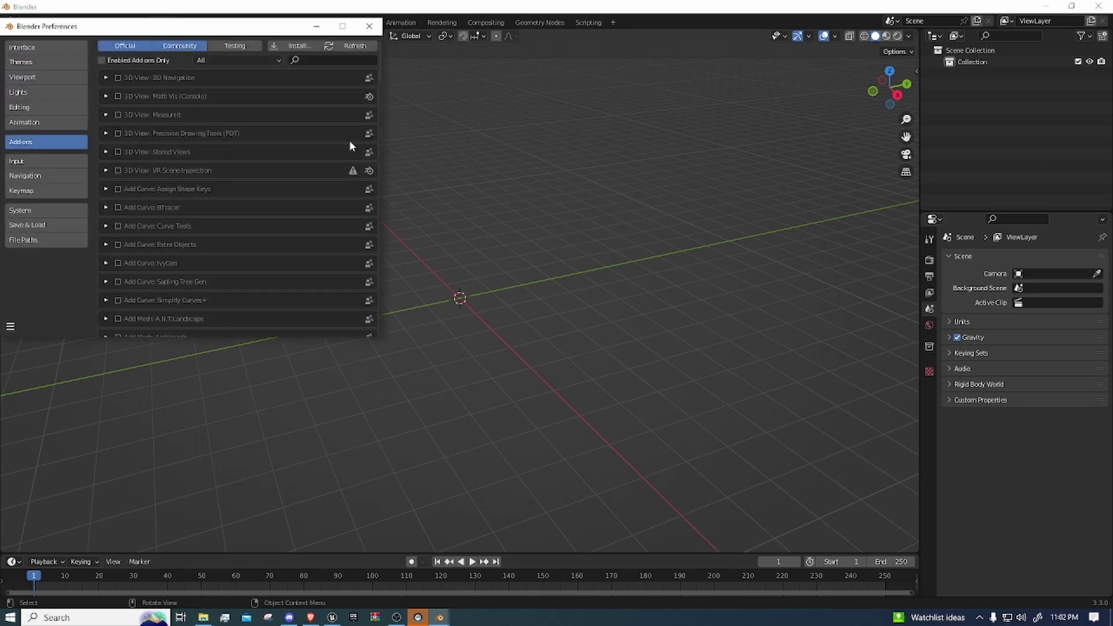
{"action": "left_click", "coordinate": [308, 59]}
{"action": "type", "text": "c"}
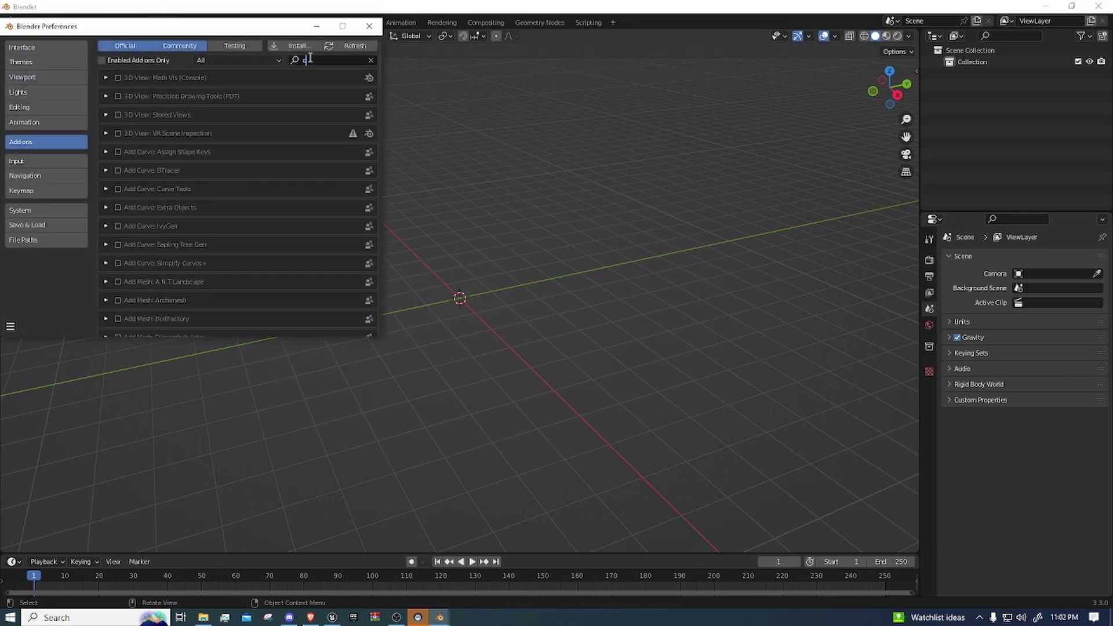
{"action": "type", "text": "2m"}
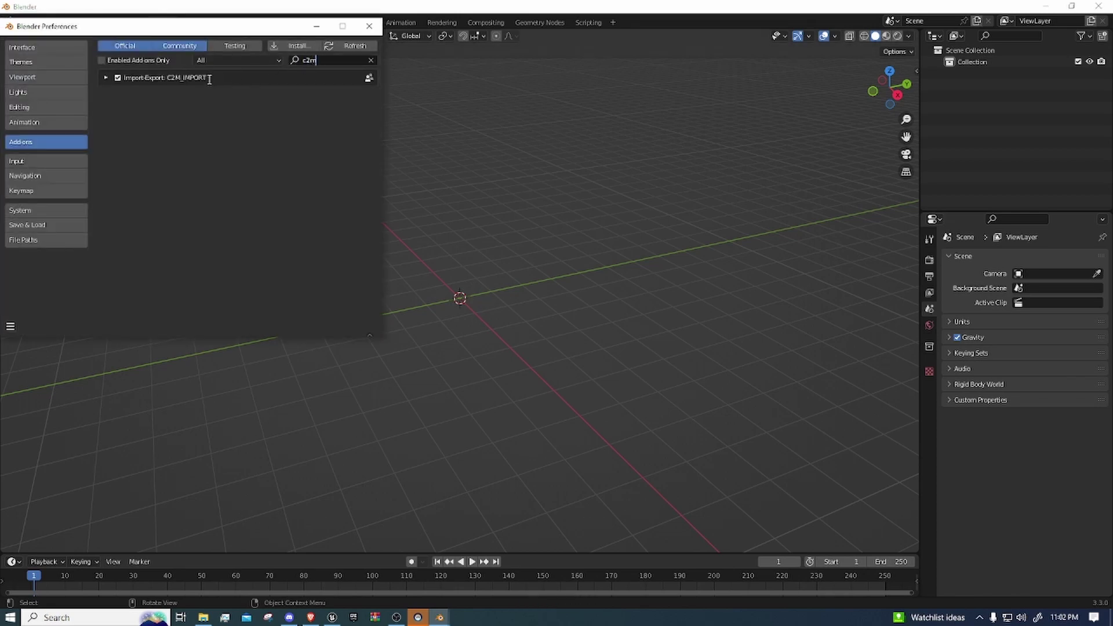
{"action": "left_click", "coordinate": [343, 26]}
{"action": "left_click", "coordinate": [1098, 6]}
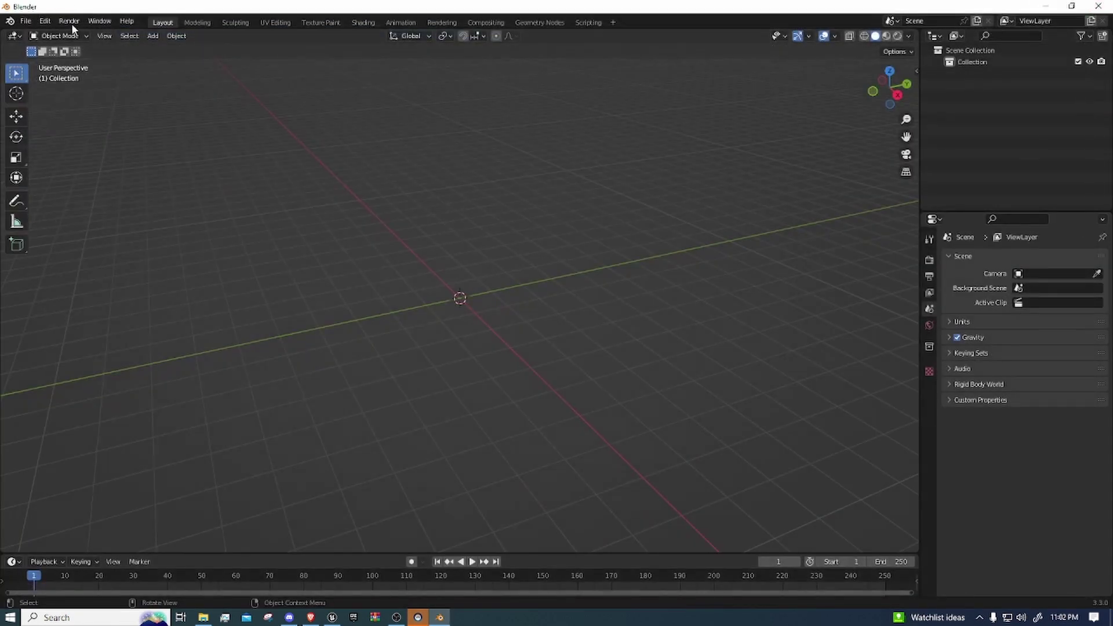
Step: Start a CoD Map (.c2m) import and select zm_highrise.c2m from exported_maps/black_ops_2 in the downloaded C2M_v2_RELEASE (1) folder
{"action": "left_click", "coordinate": [26, 21]}
{"action": "mouse_move", "coordinate": [56, 176]}
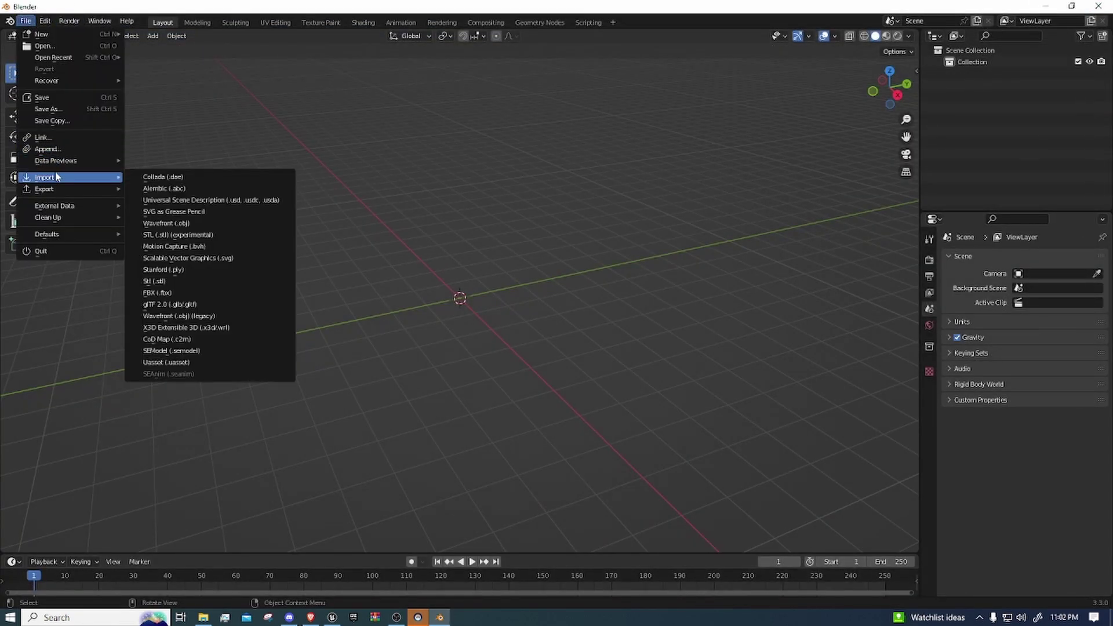
{"action": "left_click", "coordinate": [217, 342]}
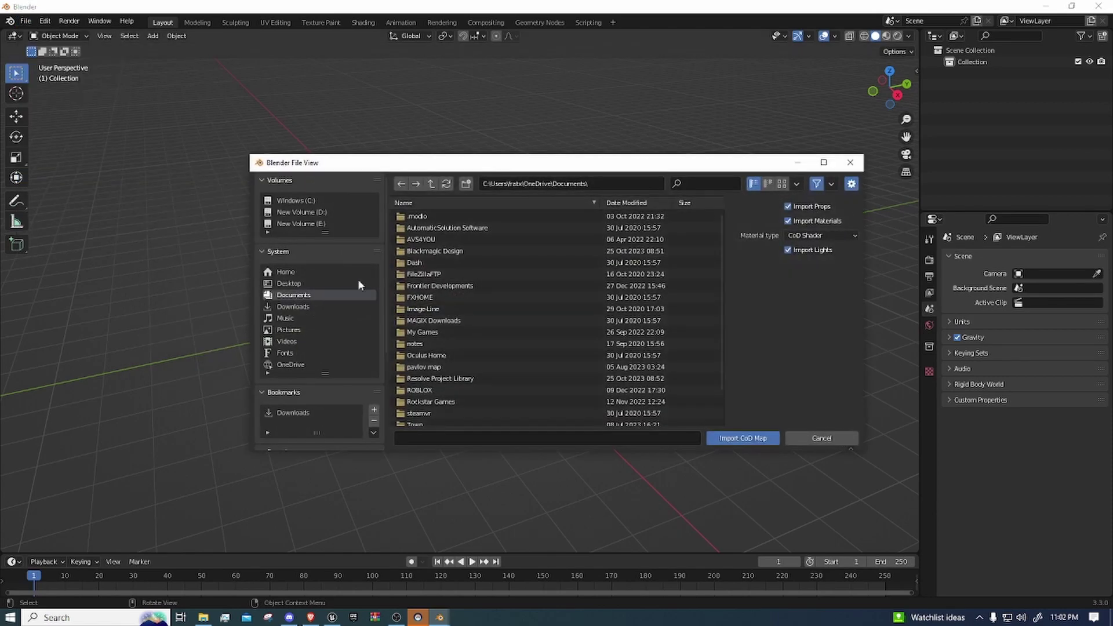
{"action": "left_click", "coordinate": [300, 306]}
{"action": "left_click", "coordinate": [480, 273]}
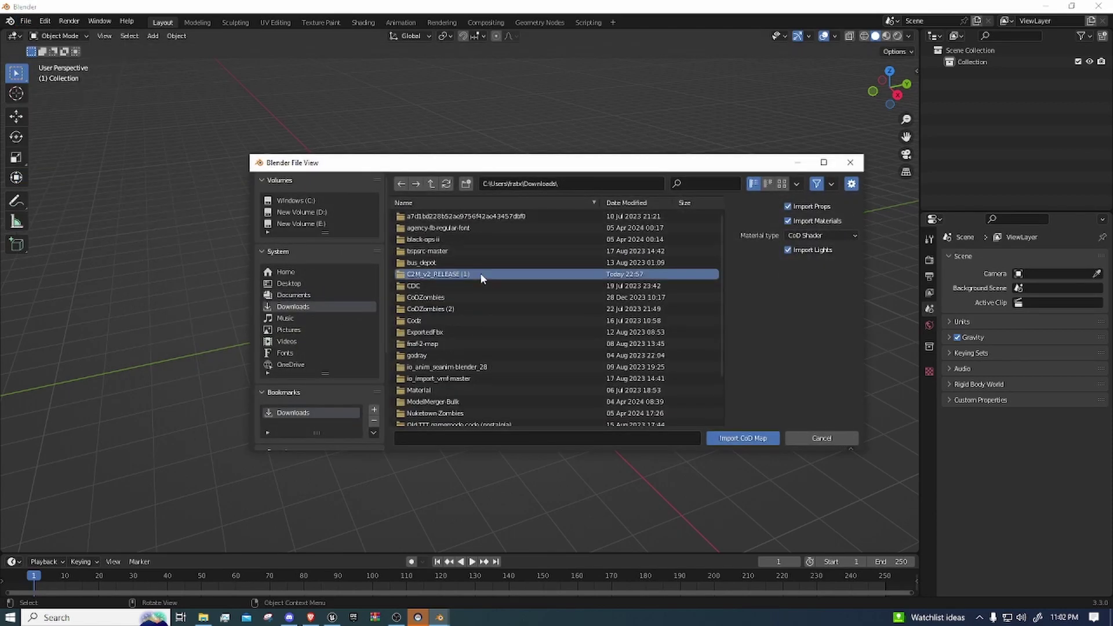
{"action": "double_click", "coordinate": [480, 273]}
{"action": "double_click", "coordinate": [449, 236]}
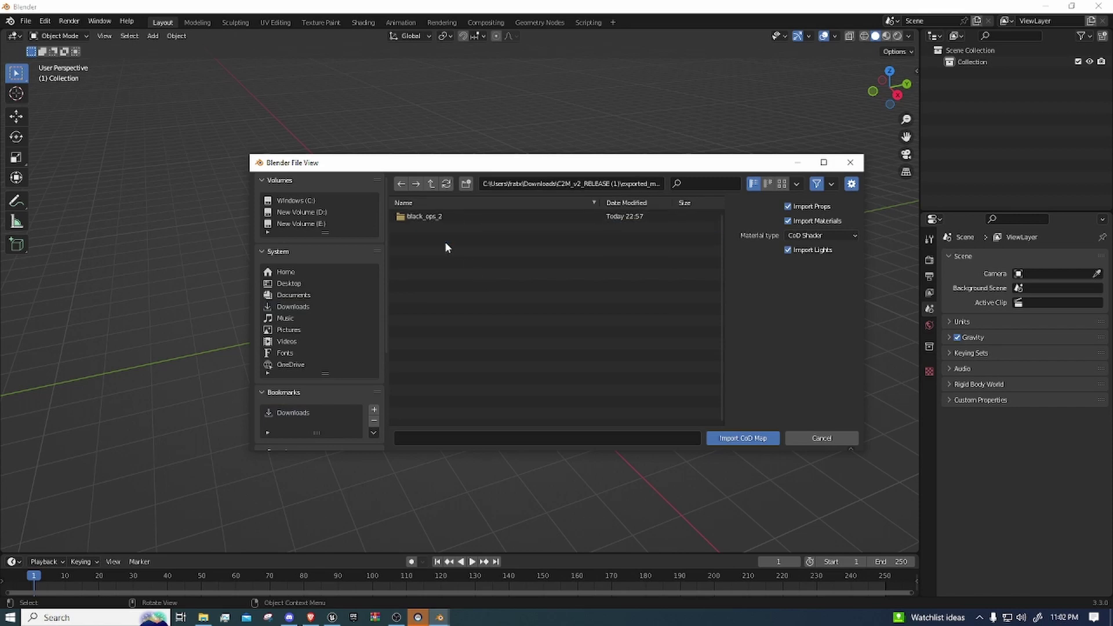
{"action": "double_click", "coordinate": [454, 217]}
{"action": "left_click", "coordinate": [455, 217]}
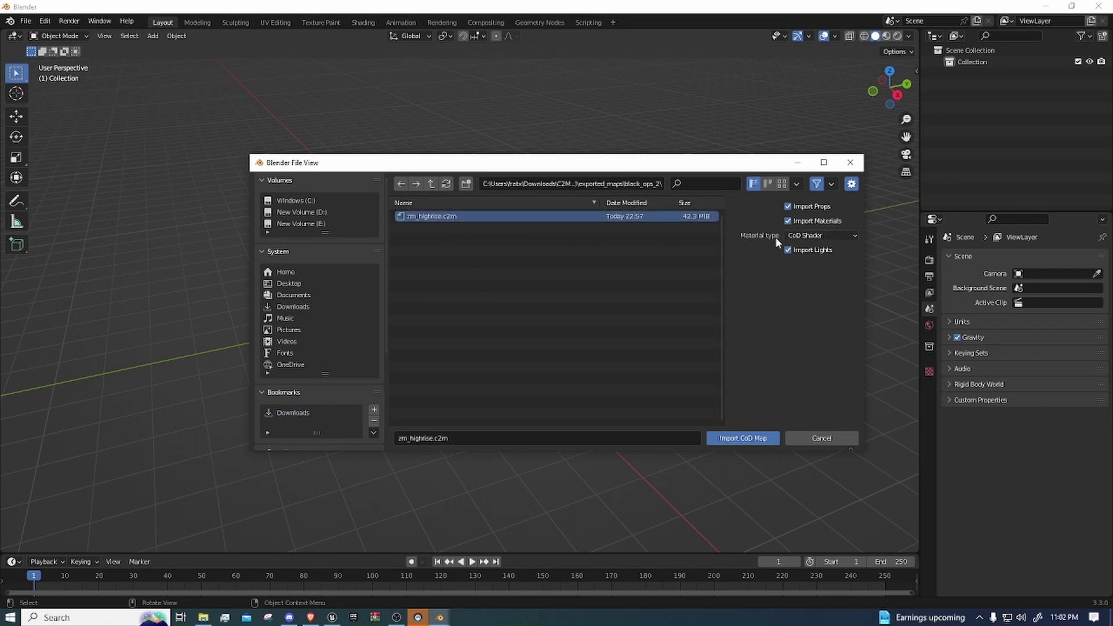
Step: Set the material type to simple (Wavefront OBJ) and import the CoD map with props, materials and lights
{"action": "left_click", "coordinate": [804, 237]}
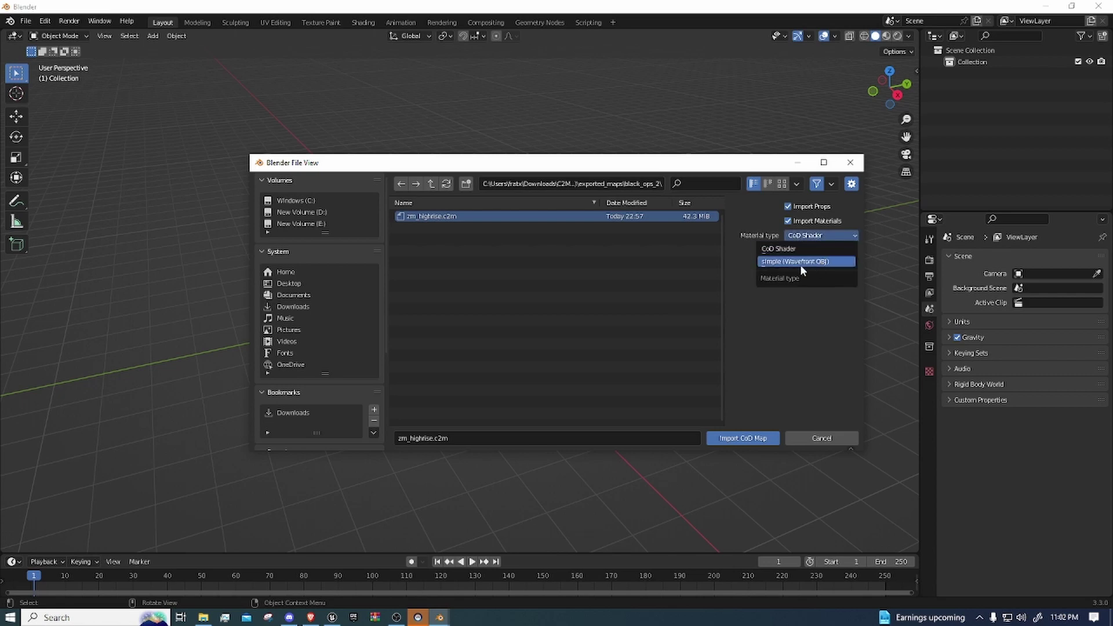
{"action": "left_click", "coordinate": [795, 262]}
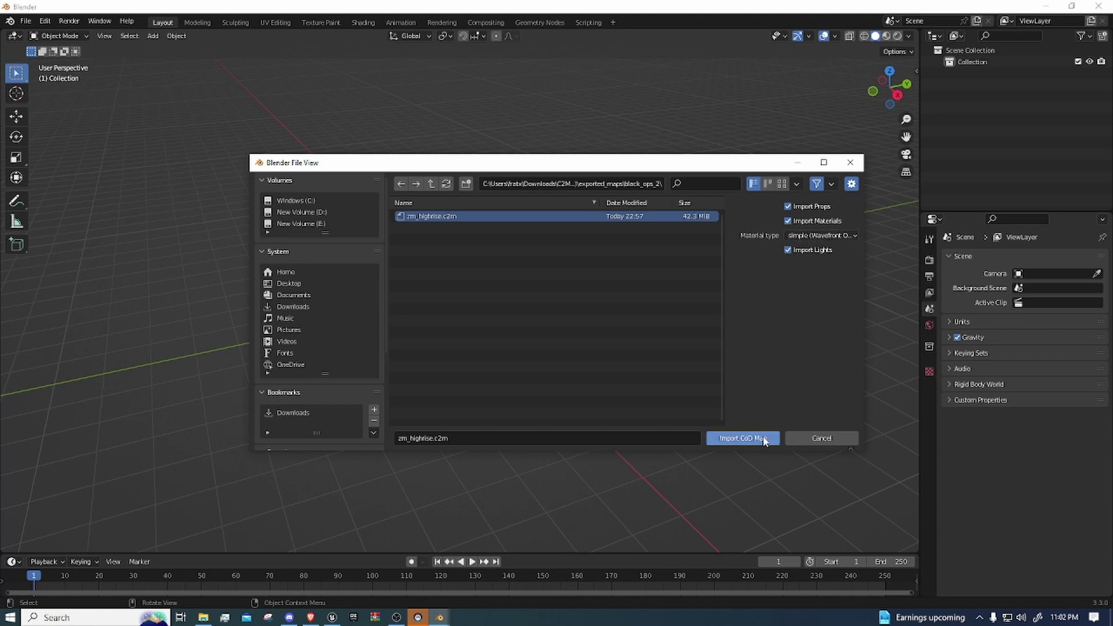
{"action": "left_click", "coordinate": [742, 439]}
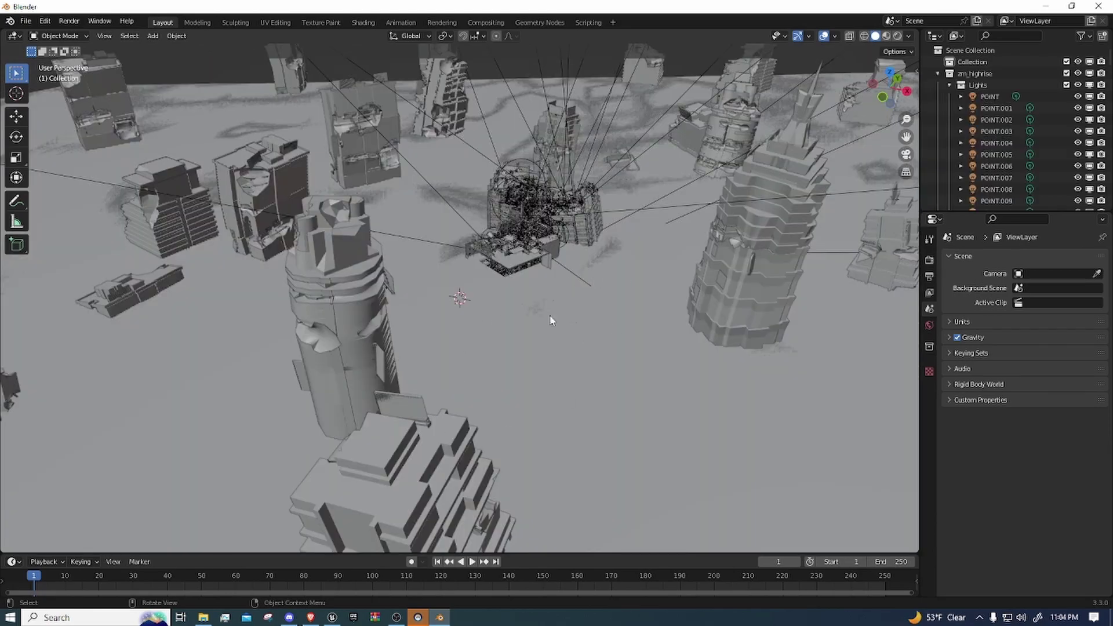
{"action": "middle_click_drag", "start_coordinate": [387, 256], "coordinate": [534, 267]}
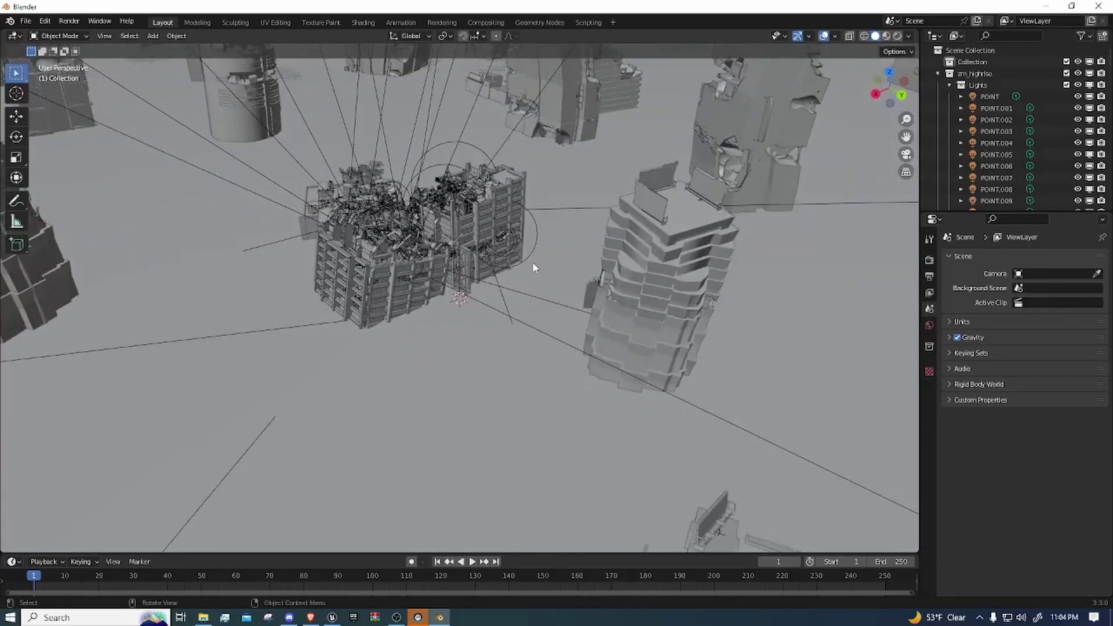
{"action": "middle_click_drag", "start_coordinate": [421, 220], "coordinate": [428, 152]}
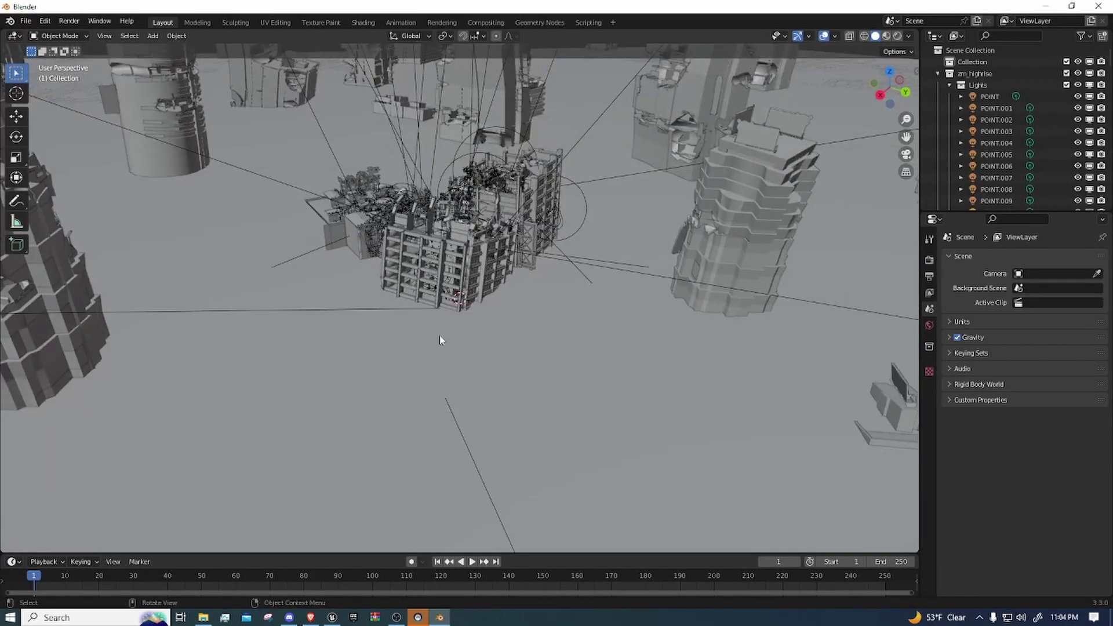
Step: Switch to the browser and view the download options of the blender-datasmith-export repository on GitHub
{"action": "left_click", "coordinate": [311, 618]}
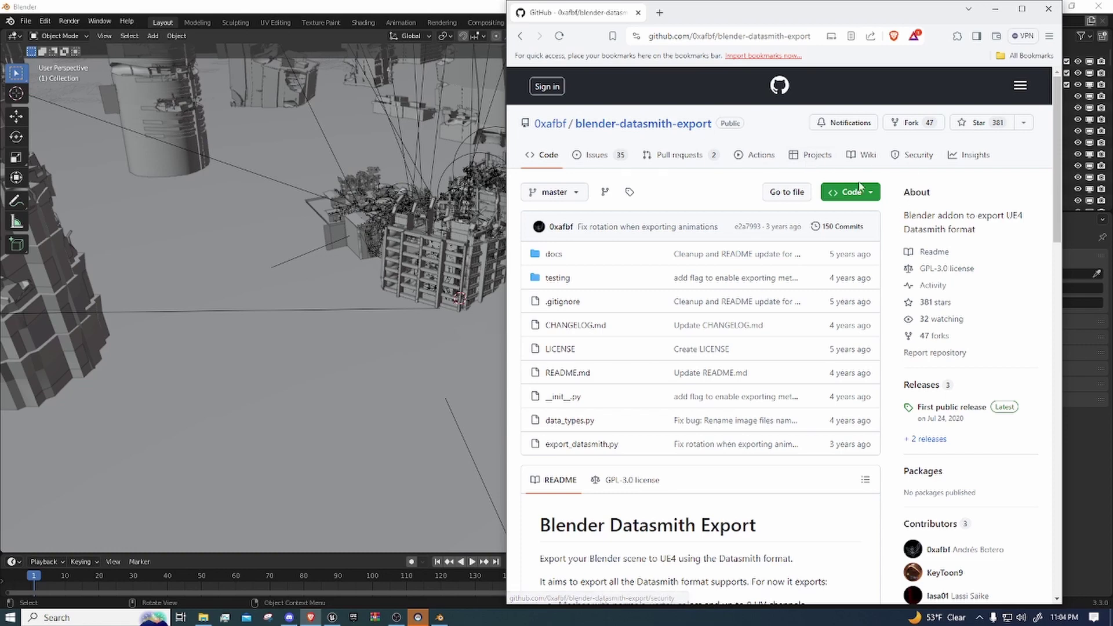
{"action": "left_click", "coordinate": [876, 192]}
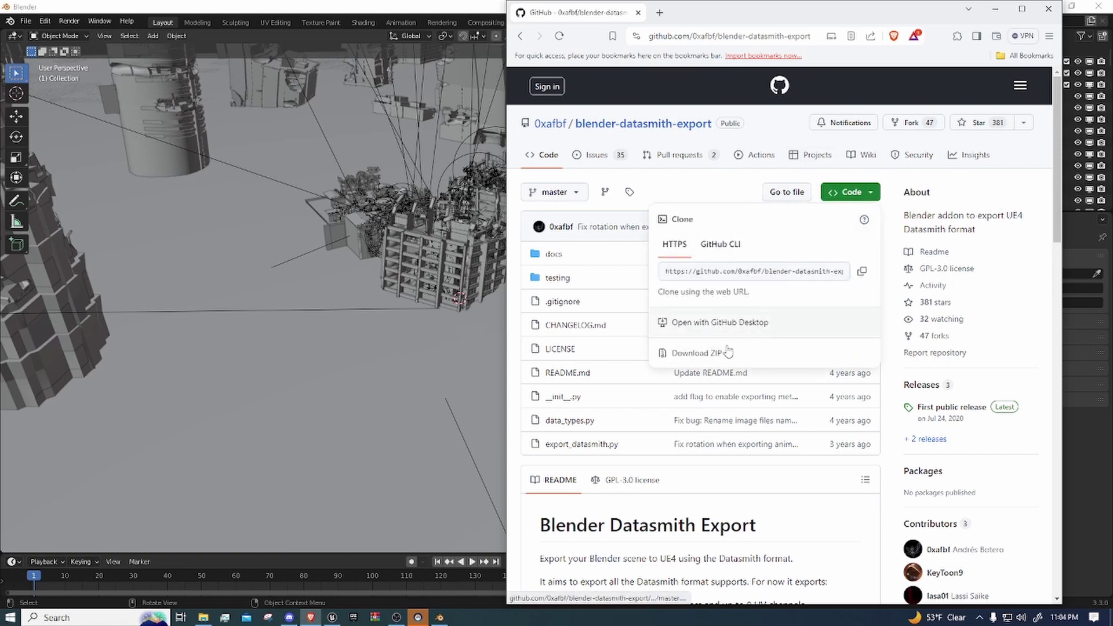
{"action": "left_click", "coordinate": [995, 10]}
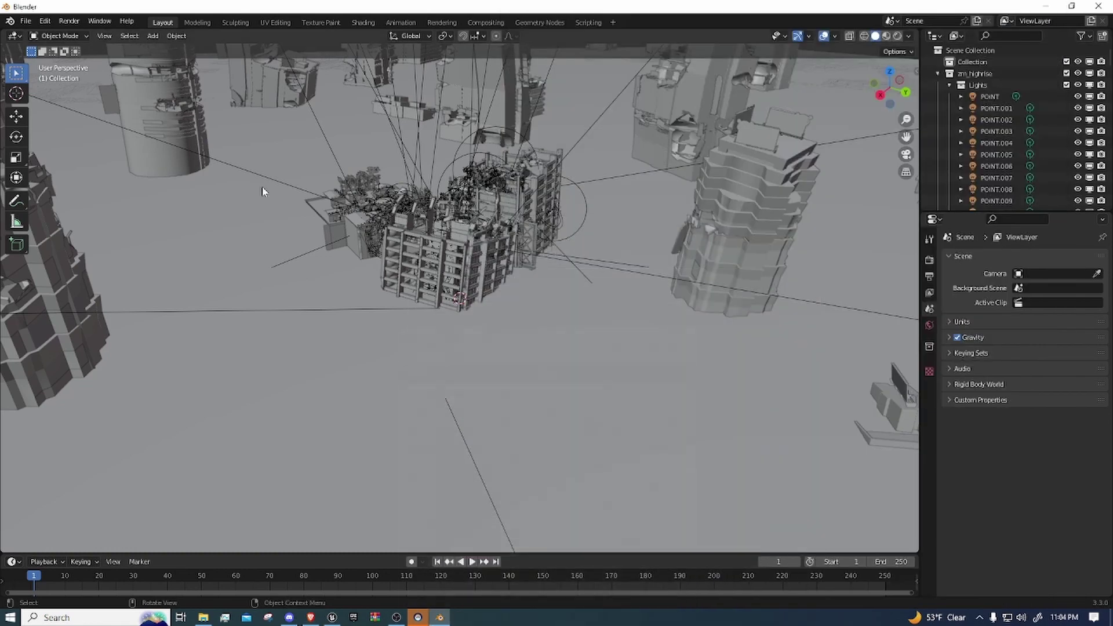
Step: Return to Blender and search the add-on preferences for "data" to check the Datasmith export add-on
{"action": "left_click", "coordinate": [25, 21]}
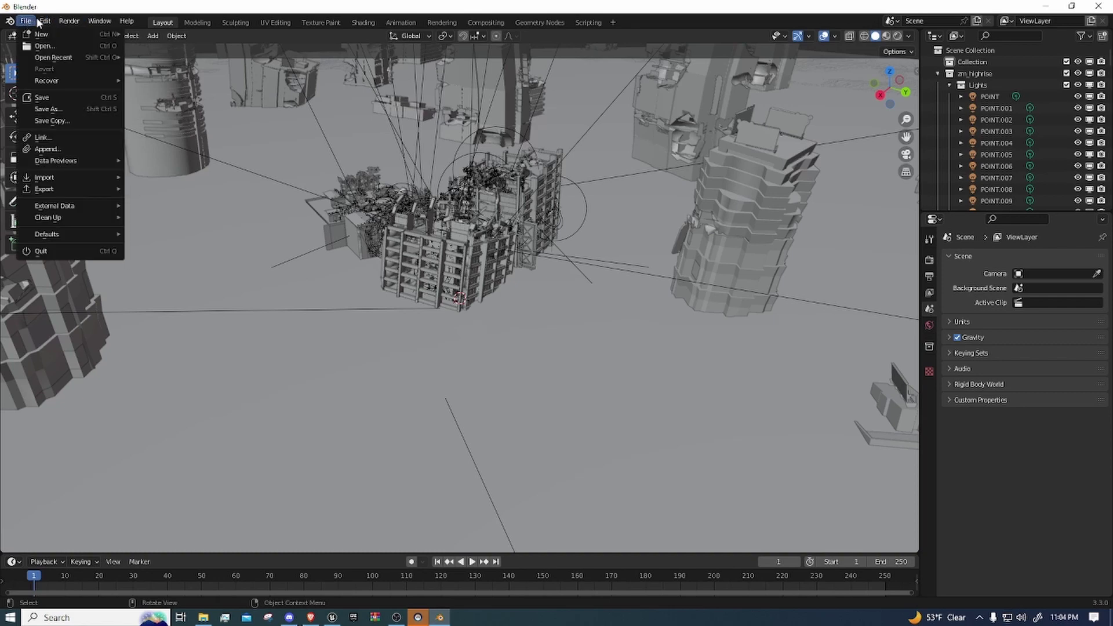
{"action": "left_click", "coordinate": [45, 21]}
{"action": "left_click", "coordinate": [63, 193]}
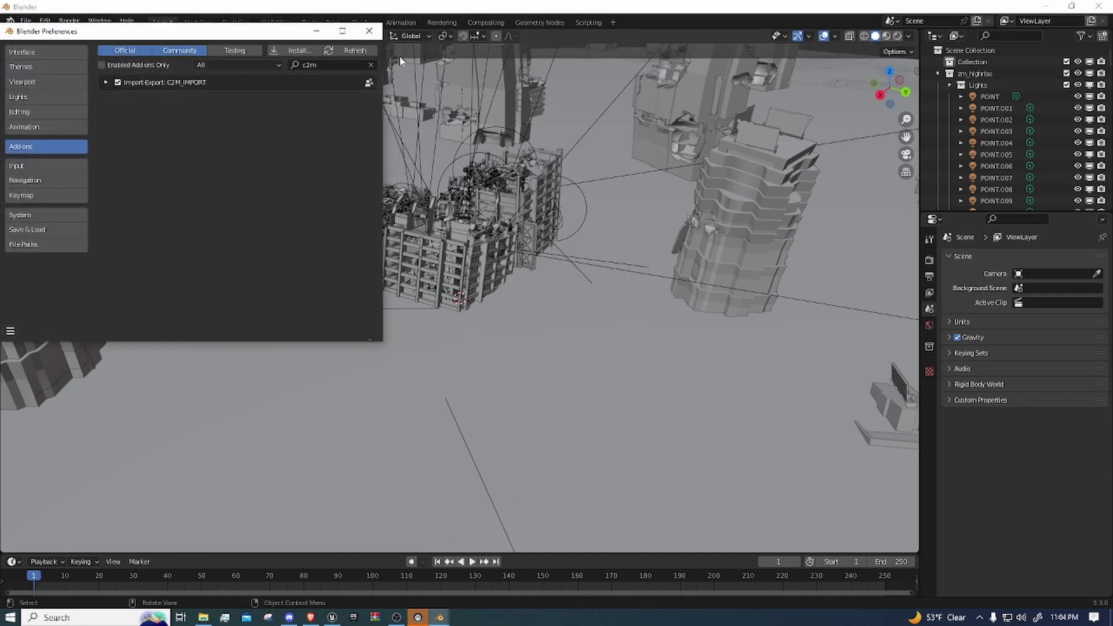
{"action": "left_click", "coordinate": [371, 65]}
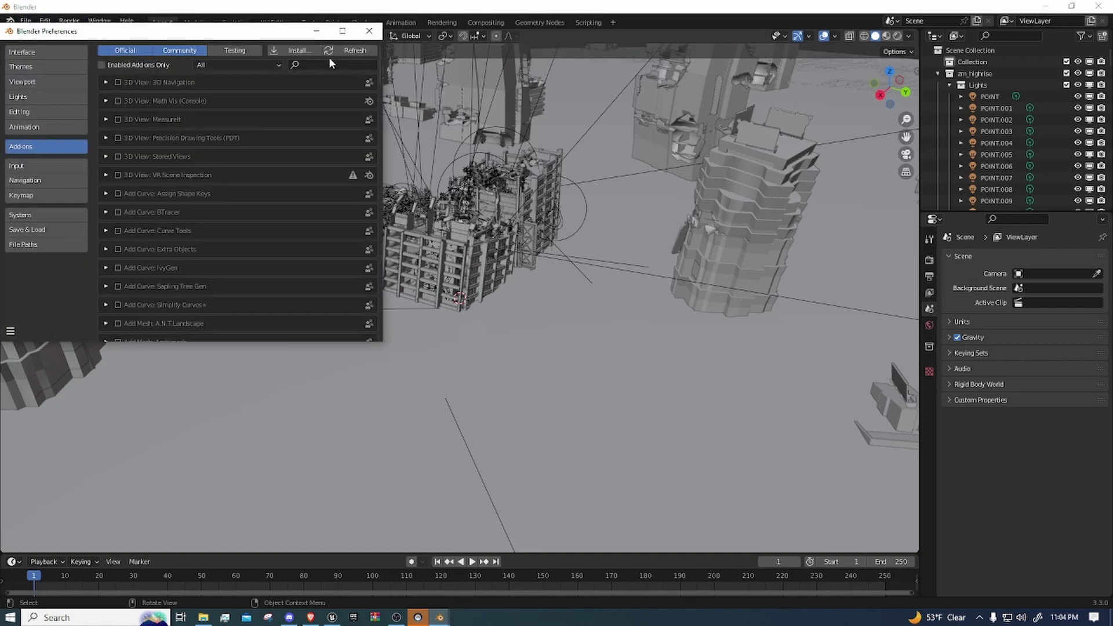
{"action": "left_click", "coordinate": [330, 65]}
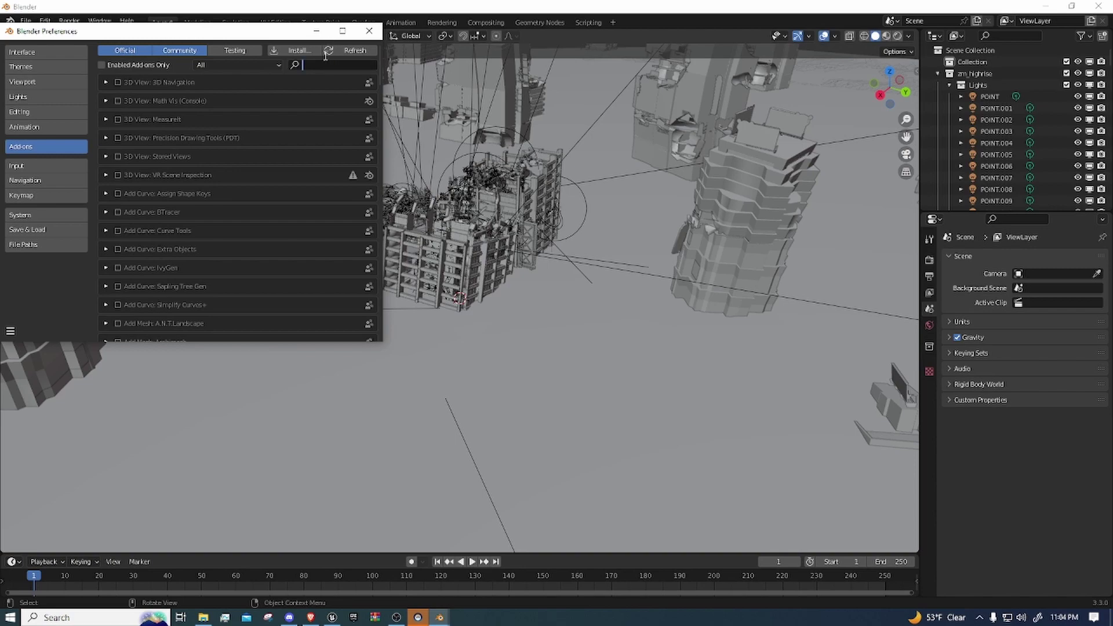
{"action": "type", "text": "data"}
{"action": "left_click", "coordinate": [369, 31]}
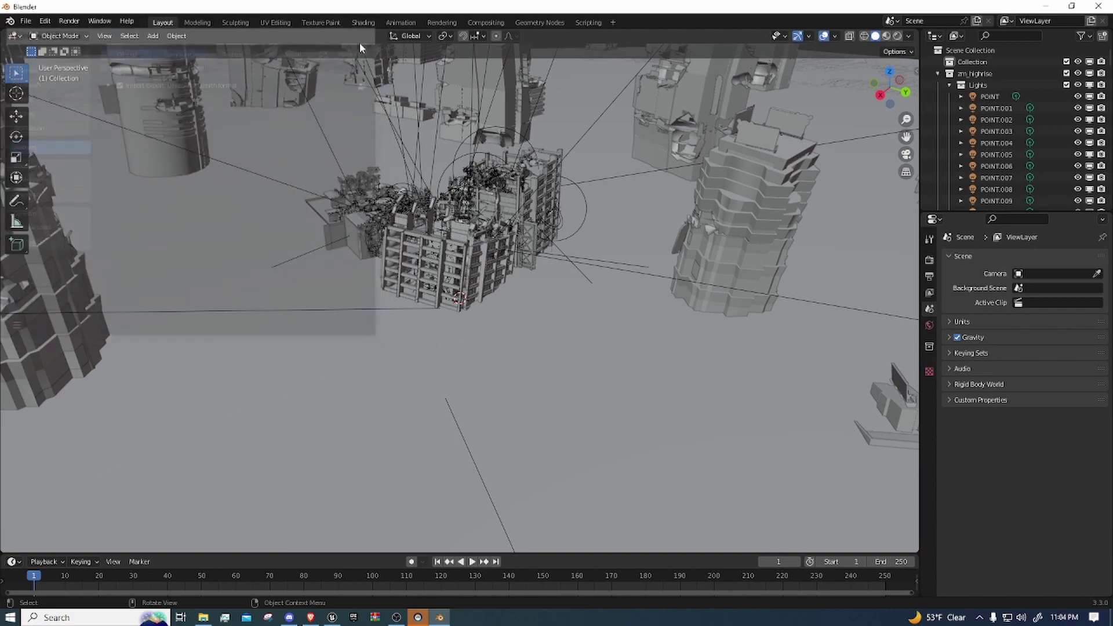
Step: Collapse the Lights, mapGeometry and XModels collections under zm_highrise in the outliner
{"action": "middle_click_drag", "start_coordinate": [239, 236], "coordinate": [264, 250]}
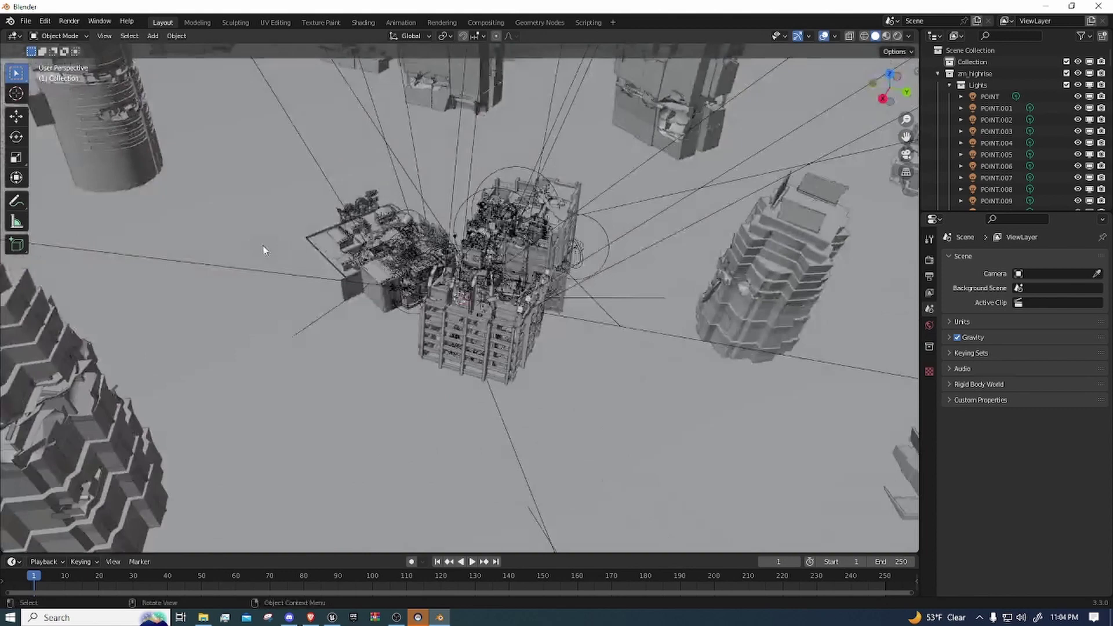
{"action": "left_click", "coordinate": [951, 85]}
{"action": "left_click", "coordinate": [951, 96]}
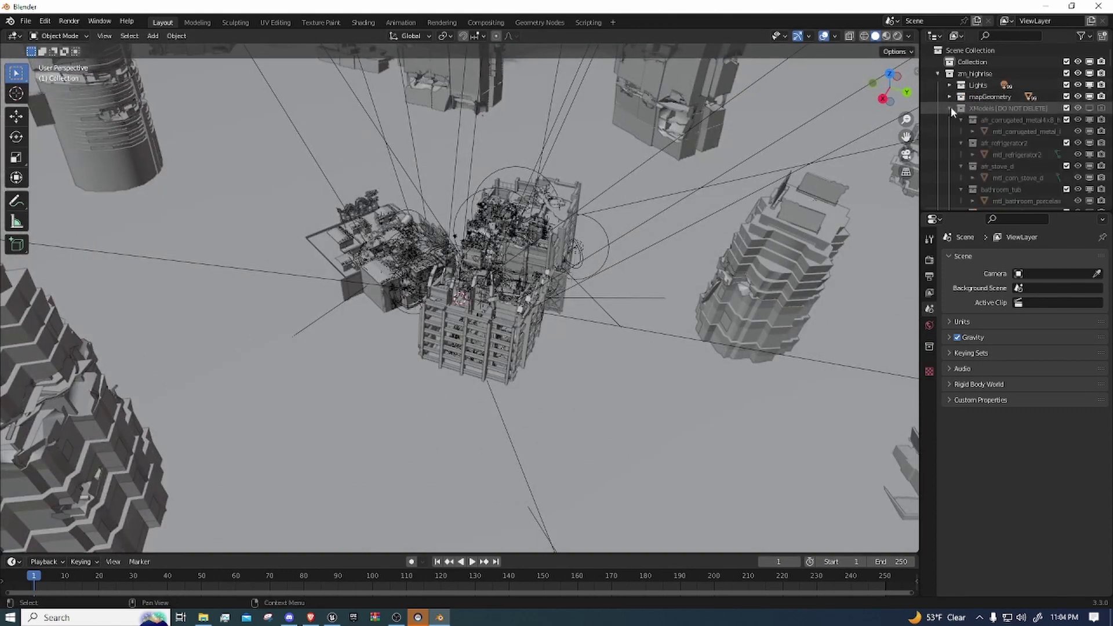
{"action": "left_click", "coordinate": [950, 97]}
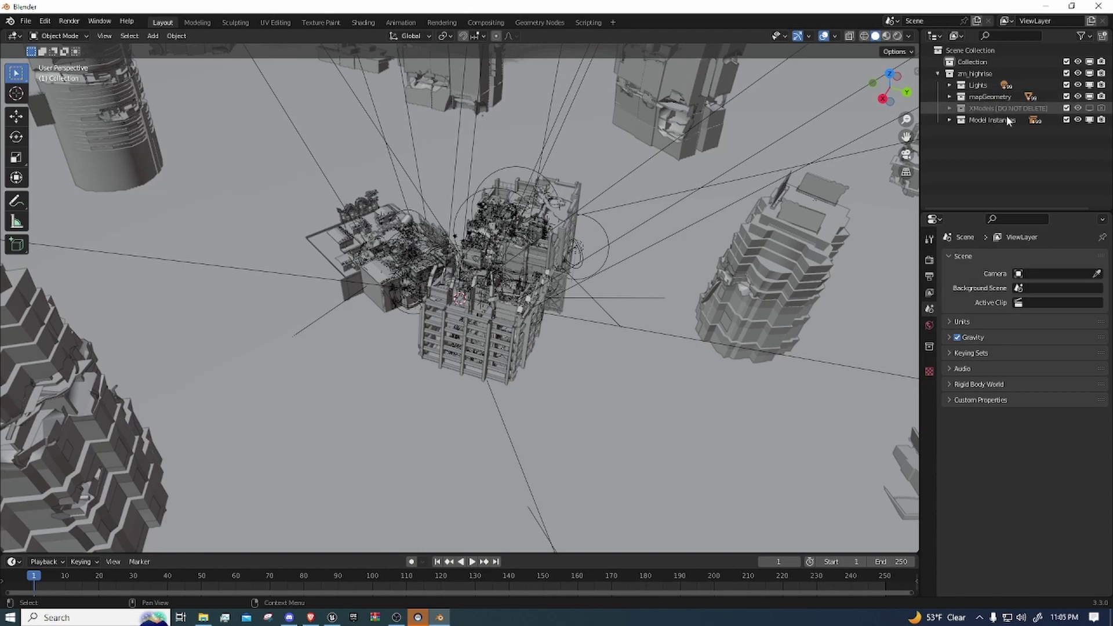
Step: Switch the viewport shading to material preview and look over the textured Die Rise buildings
{"action": "left_click", "coordinate": [887, 36]}
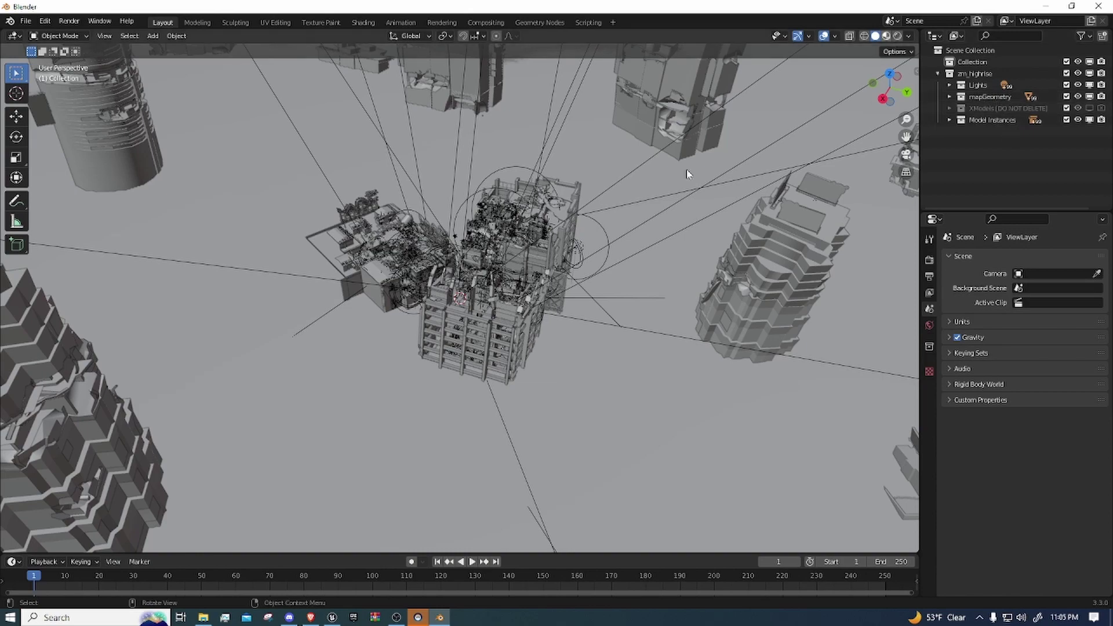
{"action": "scroll", "coordinate": [540, 258], "scroll_direction": "up", "scroll_amount": 5}
{"action": "scroll", "coordinate": [544, 259], "scroll_direction": "down", "scroll_amount": 4}
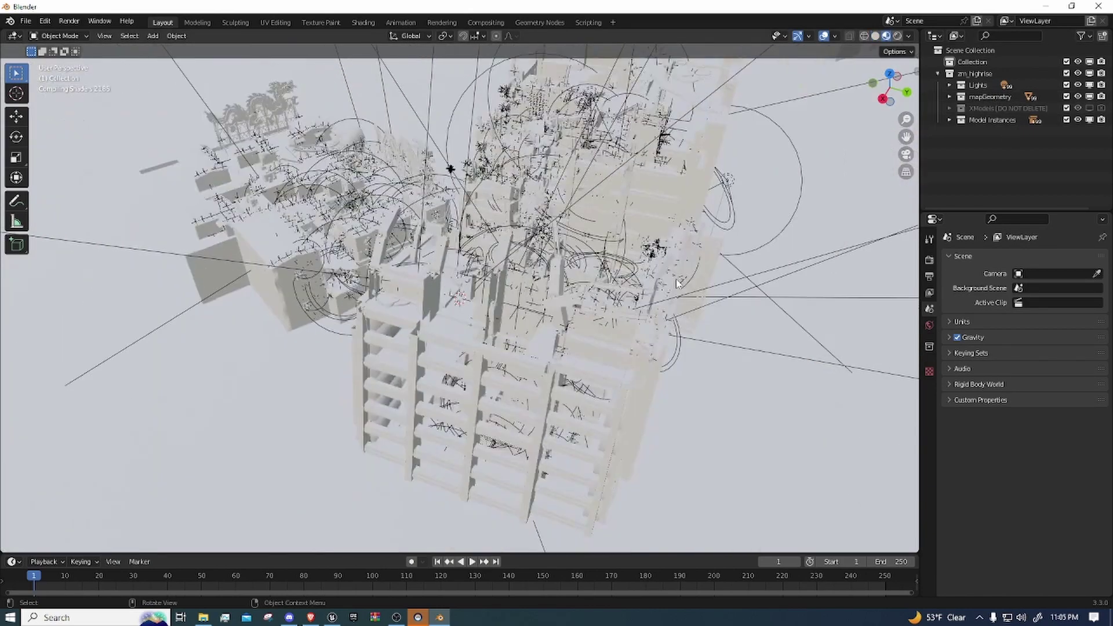
{"action": "middle_click_drag", "start_coordinate": [556, 262], "coordinate": [530, 297]}
{"action": "scroll", "coordinate": [518, 297], "scroll_direction": "down", "scroll_amount": 3}
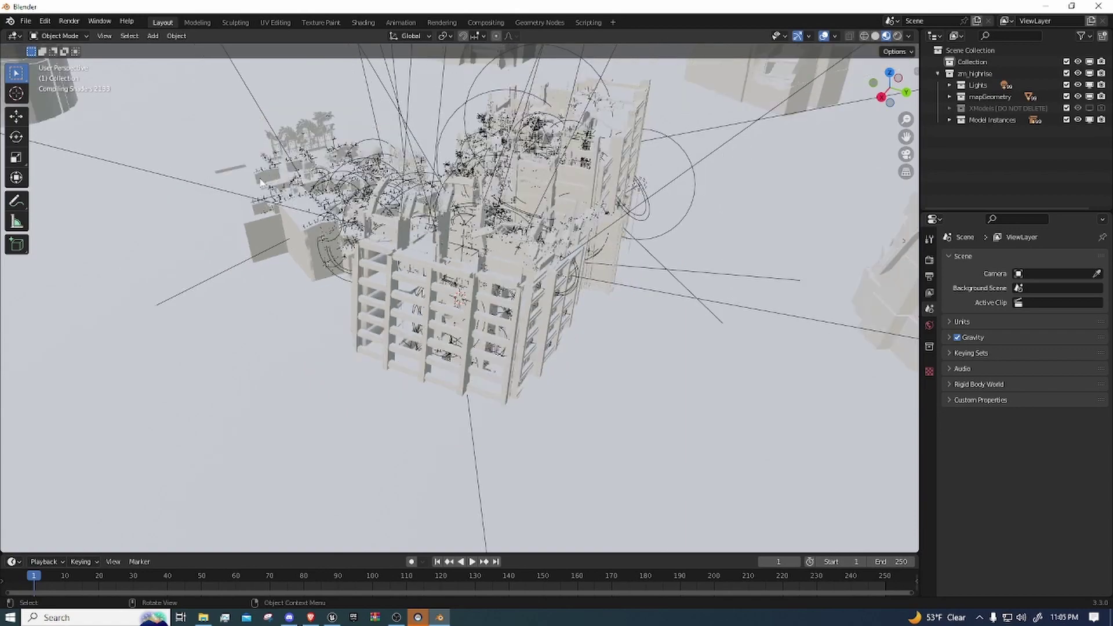
{"action": "middle_click_drag", "start_coordinate": [421, 203], "coordinate": [419, 188]}
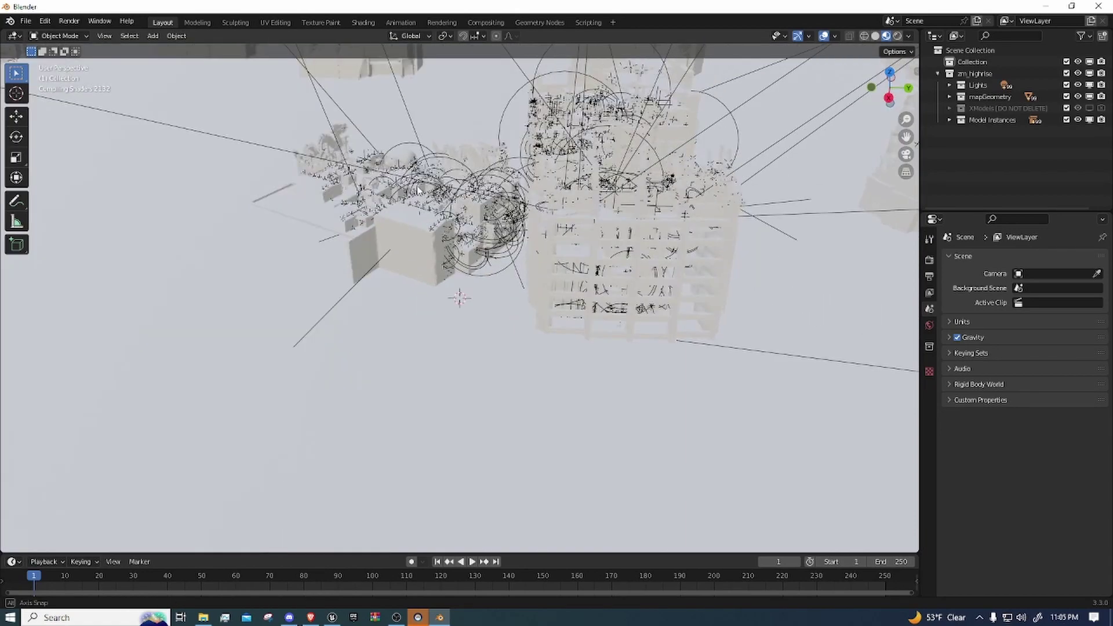
{"action": "middle_click_drag", "start_coordinate": [978, 87], "coordinate": [60, 88]}
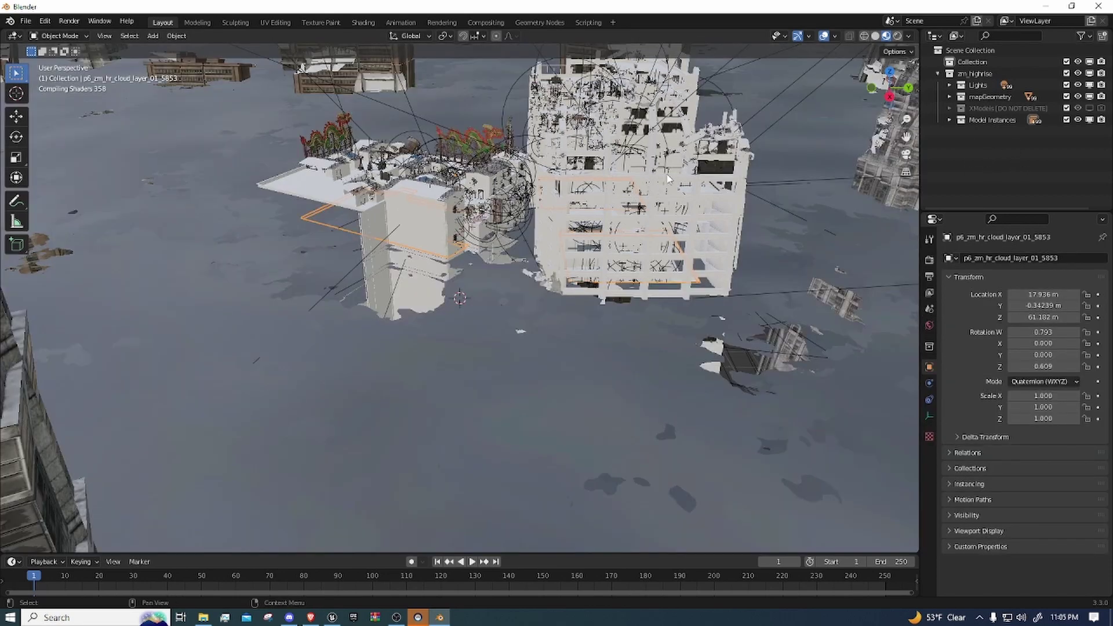
{"action": "middle_click_drag", "start_coordinate": [773, 180], "coordinate": [725, 200]}
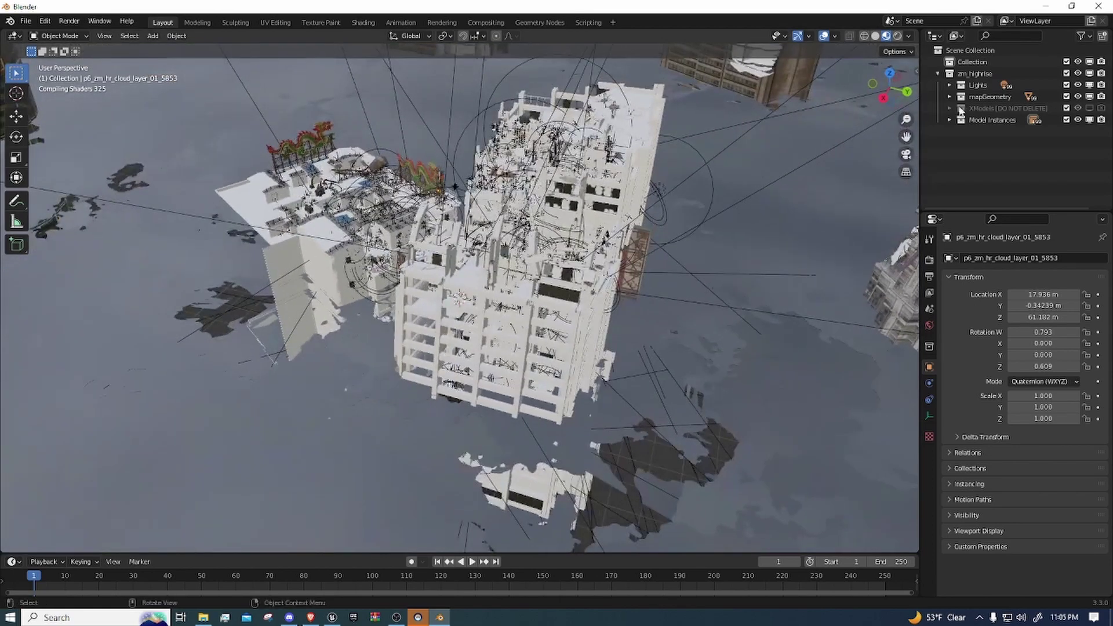
Step: Select all objects of the Lights collection
{"action": "left_click", "coordinate": [980, 85]}
{"action": "right_click", "coordinate": [980, 84]}
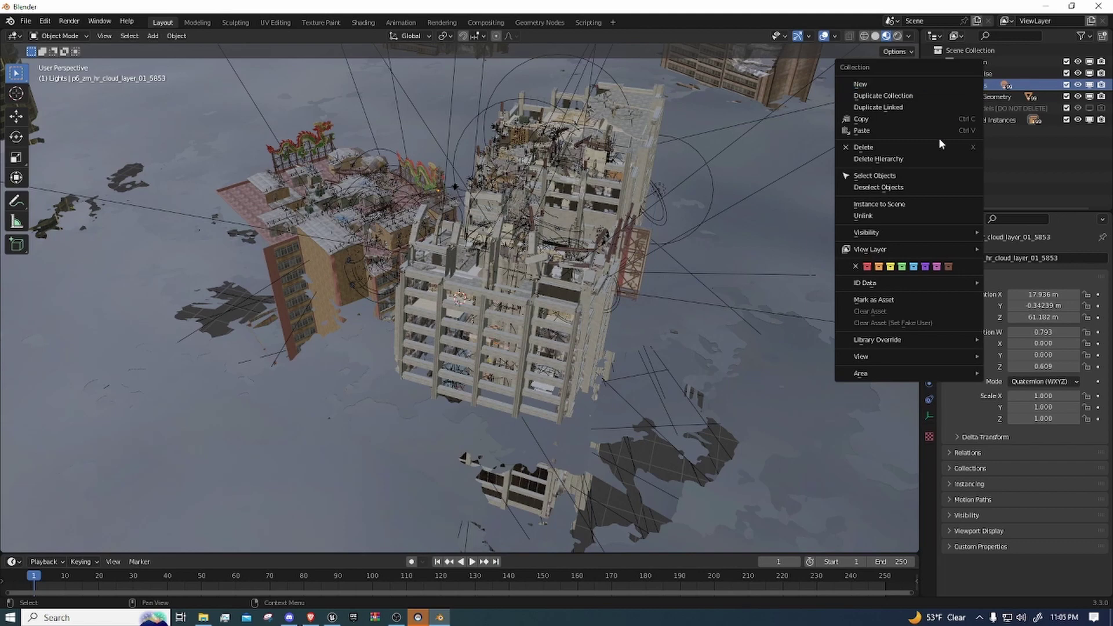
{"action": "left_click", "coordinate": [912, 176]}
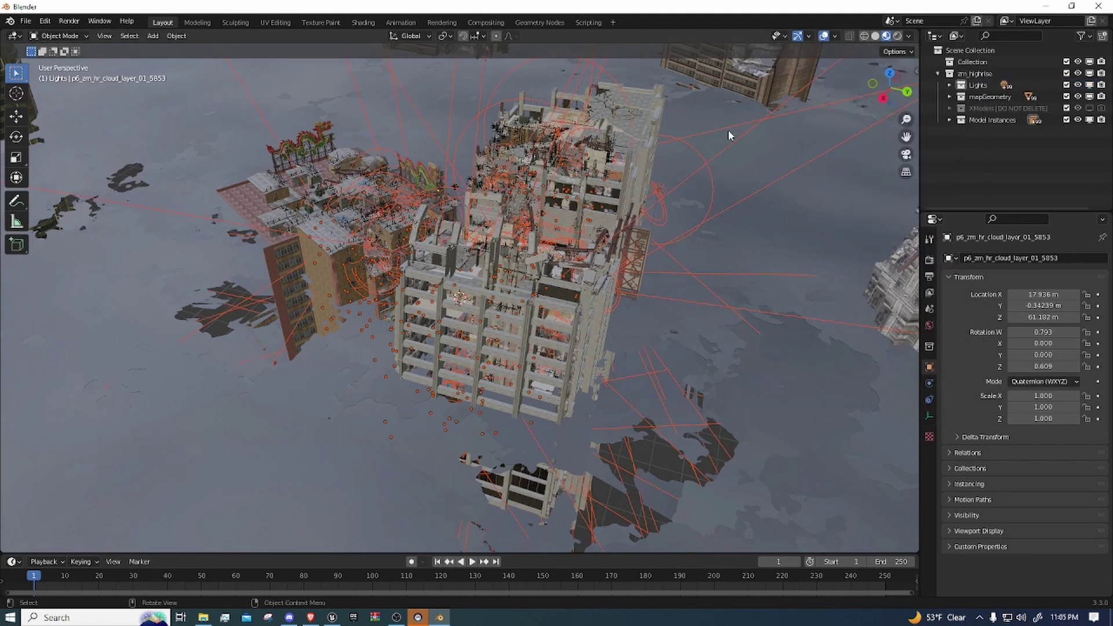
Step: Start a Datasmith export of the lights and name the file DieriseLights
{"action": "left_click", "coordinate": [25, 21]}
{"action": "mouse_move", "coordinate": [51, 191]}
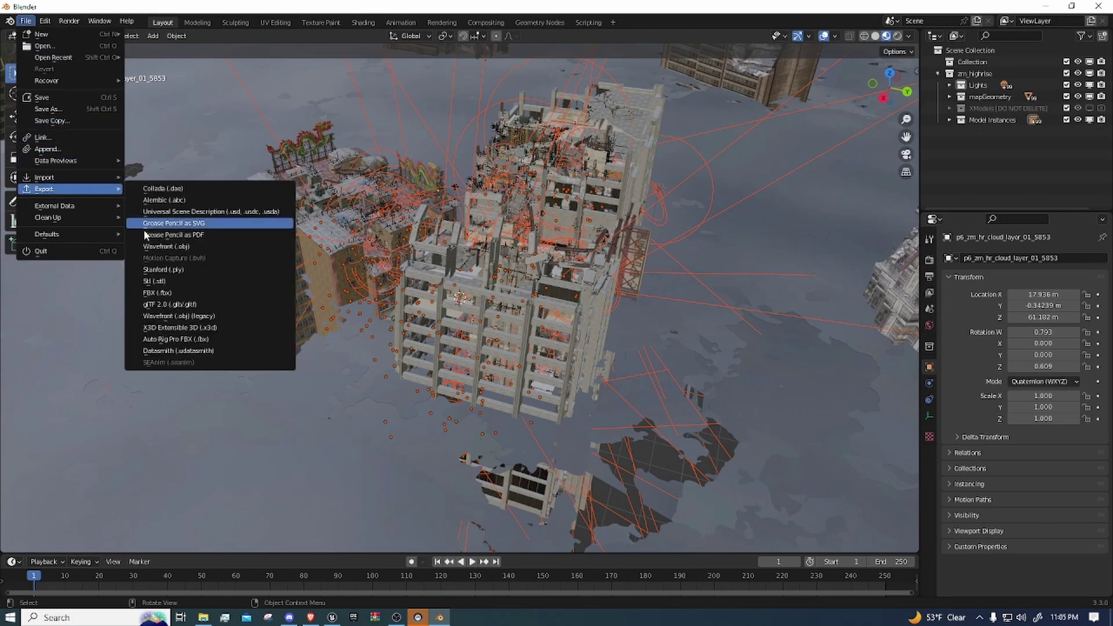
{"action": "left_click", "coordinate": [204, 351]}
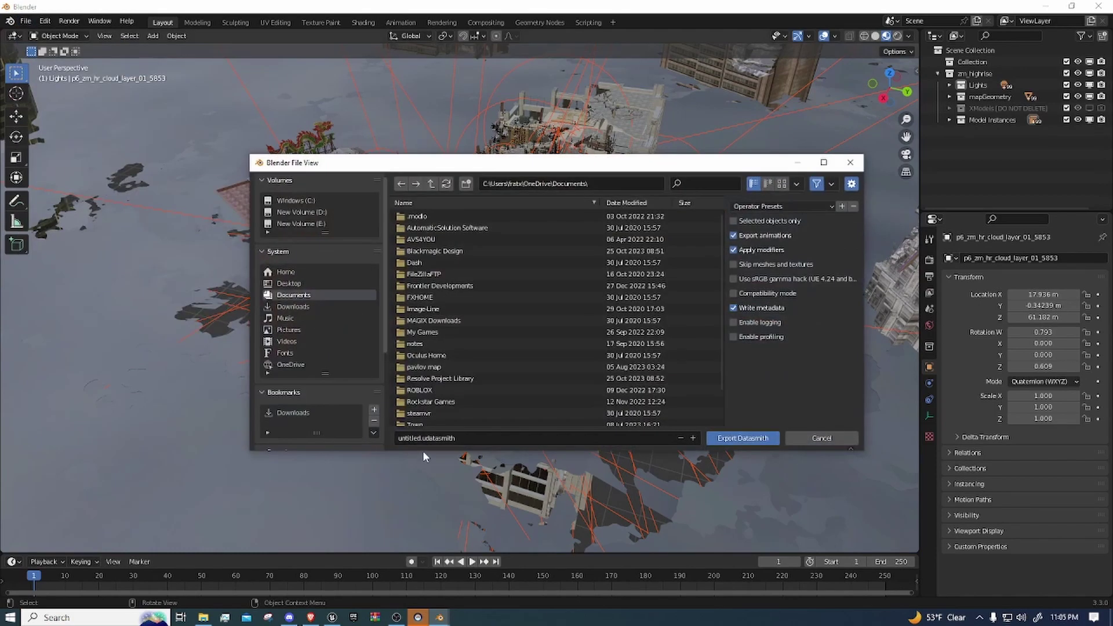
{"action": "left_click", "coordinate": [406, 439]}
{"action": "type", "text": "Light"}
{"action": "key", "text": "BackSpace"}
{"action": "key", "text": "BackSpace"}
{"action": "key", "text": "BackSpace"}
{"action": "key", "text": "BackSpace"}
{"action": "key", "text": "BackSpace"}
{"action": "type", "text": "DieriseLights"}
Step: Limit the Datasmith export to selected objects only and export the lights file to the Desktop folder
{"action": "left_click", "coordinate": [734, 221]}
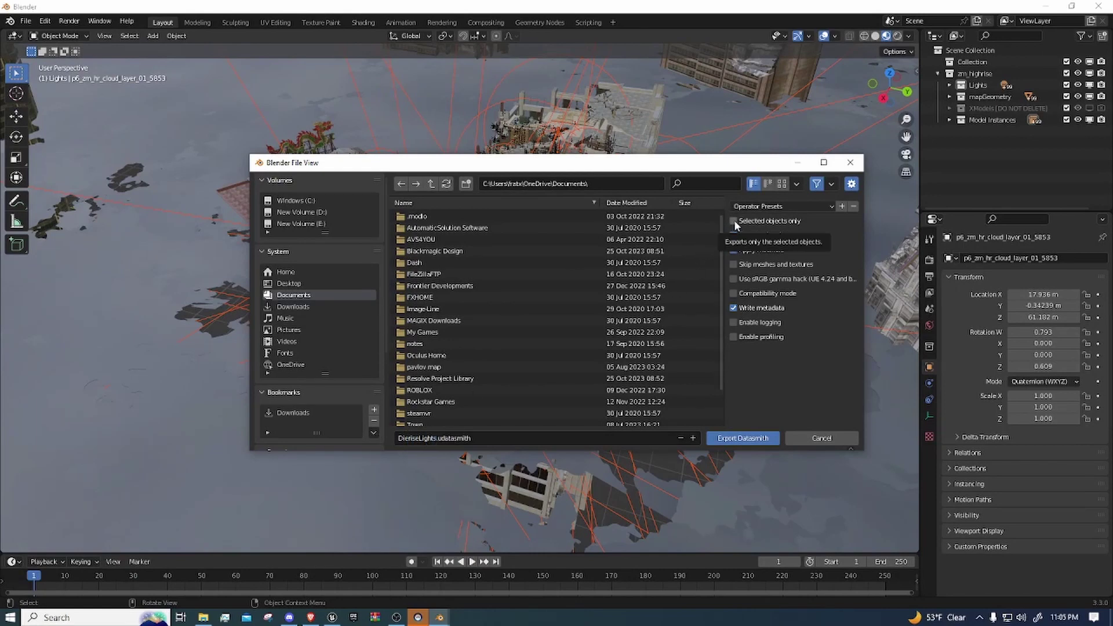
{"action": "left_click", "coordinate": [734, 220]}
{"action": "left_click", "coordinate": [289, 283]}
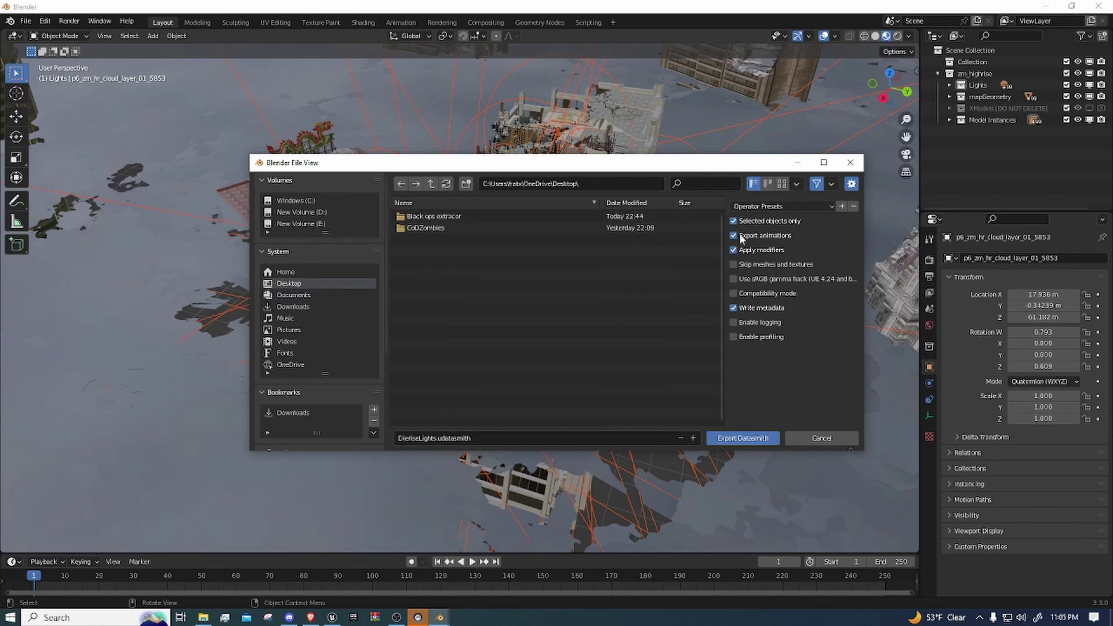
{"action": "left_click", "coordinate": [742, 437]}
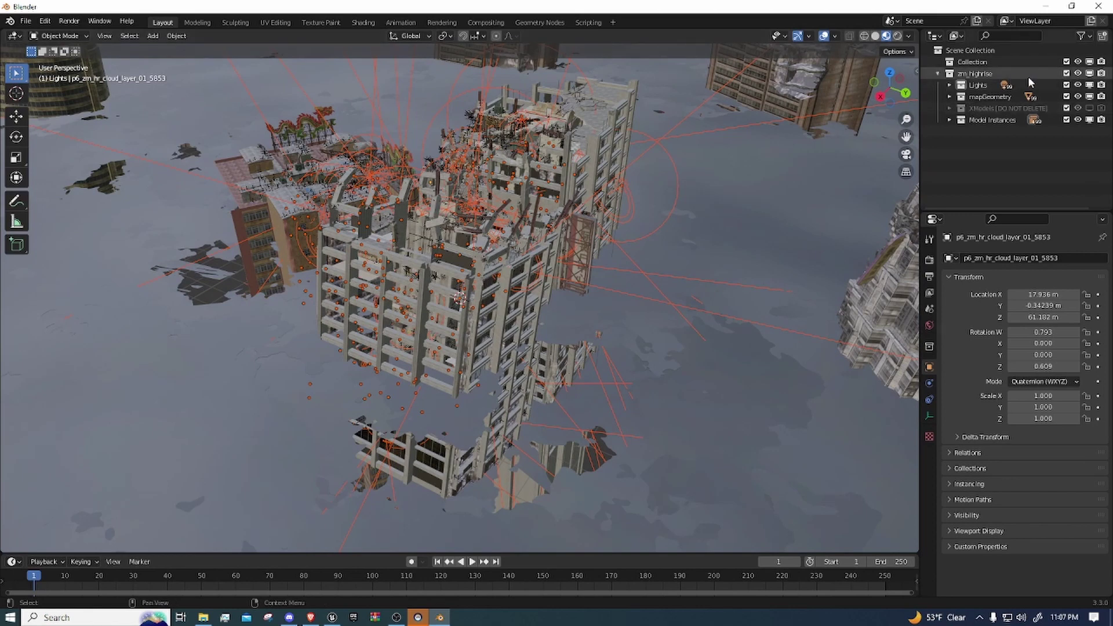
Step: Hide the Lights collection and select all objects of the mapGeometry collection
{"action": "left_click", "coordinate": [1077, 86]}
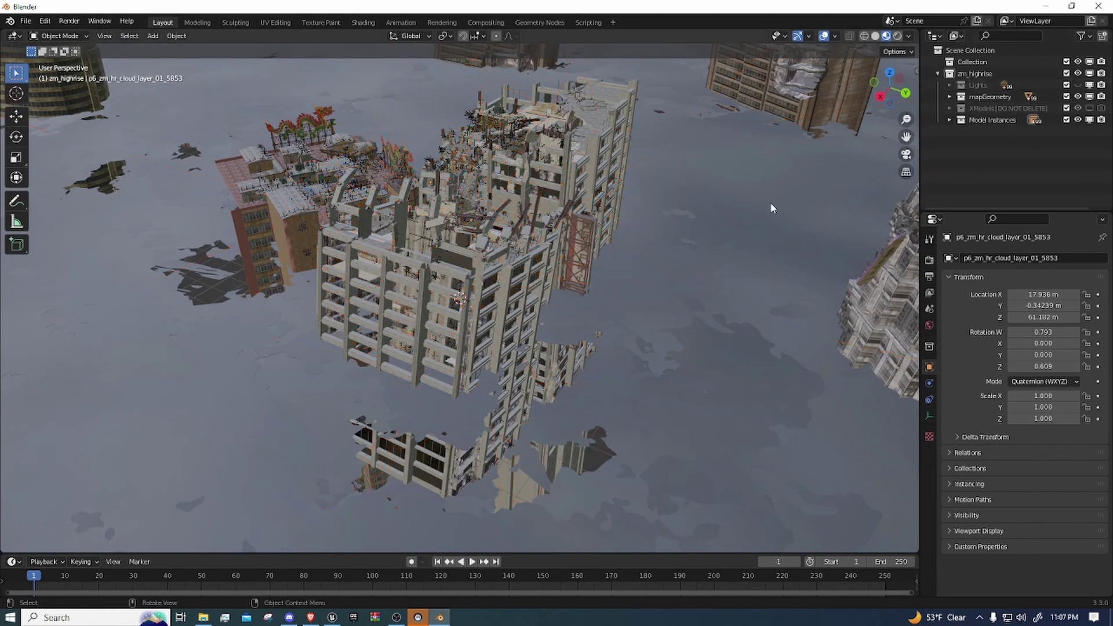
{"action": "left_click", "coordinate": [980, 95]}
{"action": "right_click", "coordinate": [980, 95]}
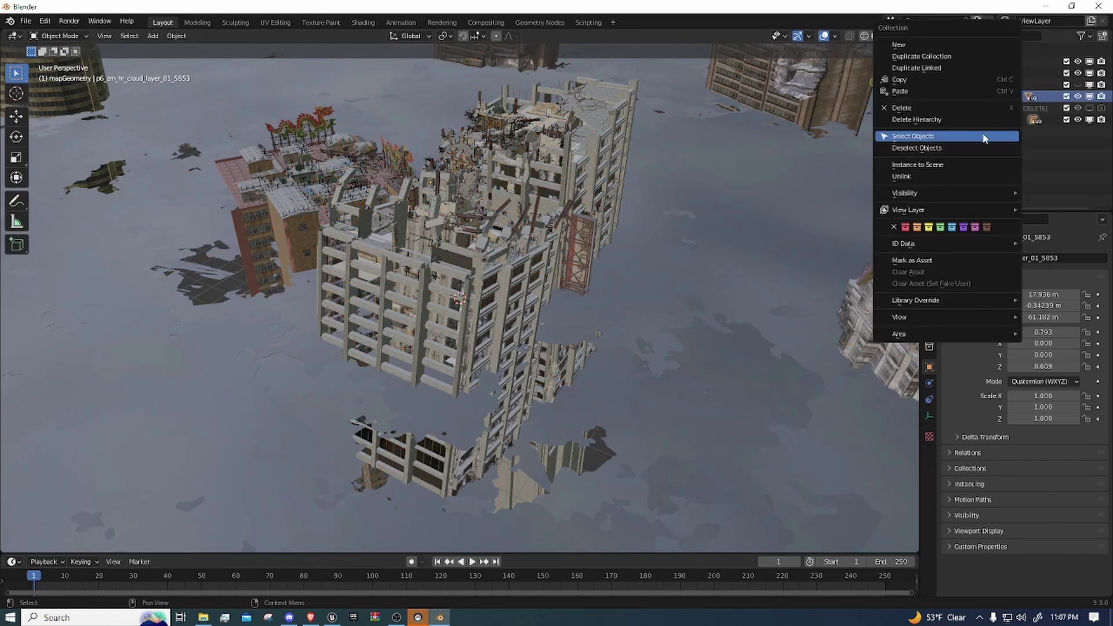
{"action": "left_click", "coordinate": [956, 136]}
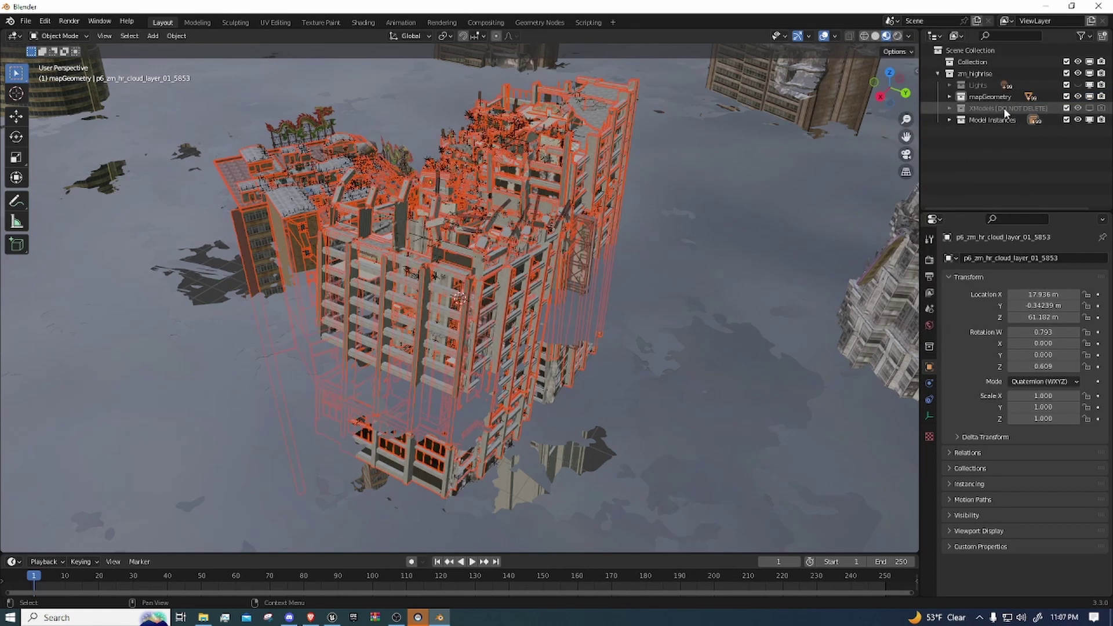
Step: Export the selected map geometry to the Desktop as a Datasmith file named DieRiseMapGeo
{"action": "key", "text": "KP_Decimal"}
{"action": "left_click", "coordinate": [25, 20]}
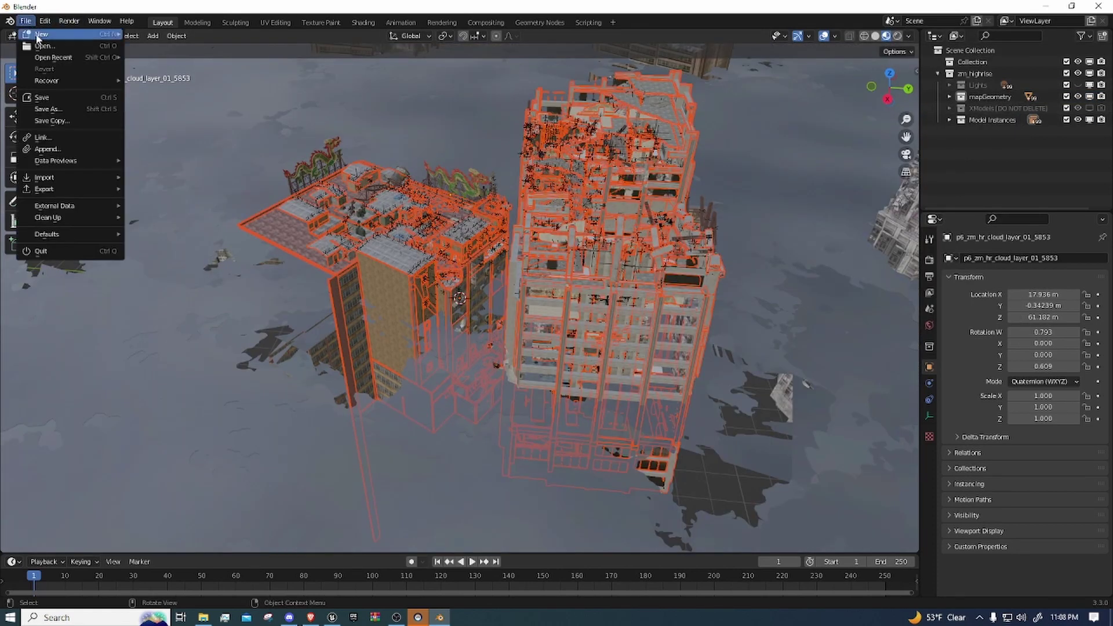
{"action": "mouse_move", "coordinate": [58, 189]}
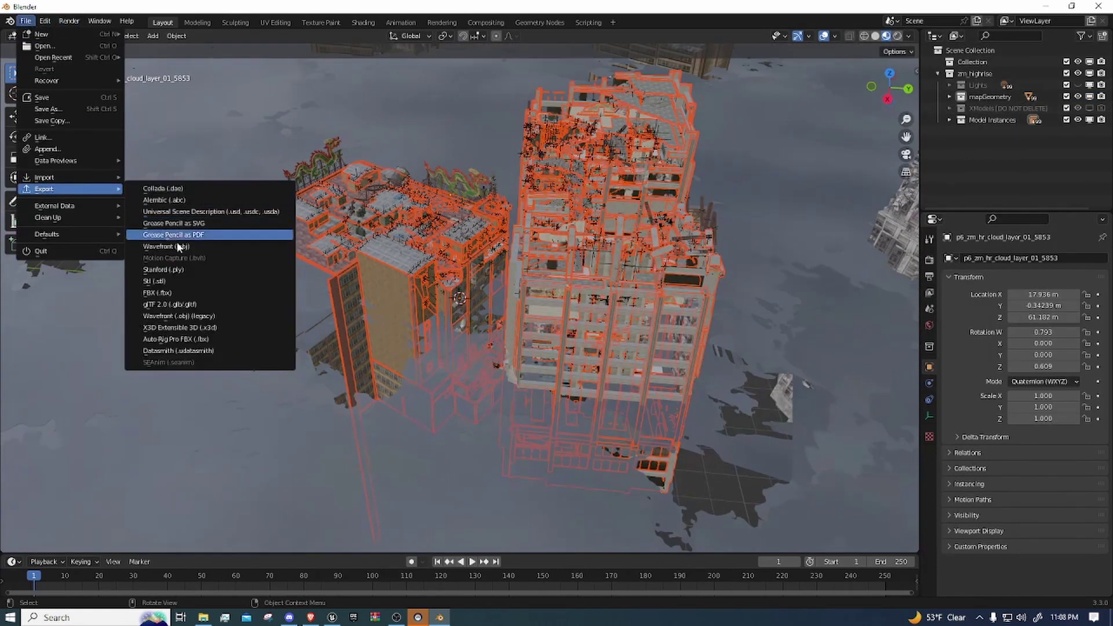
{"action": "left_click", "coordinate": [192, 350]}
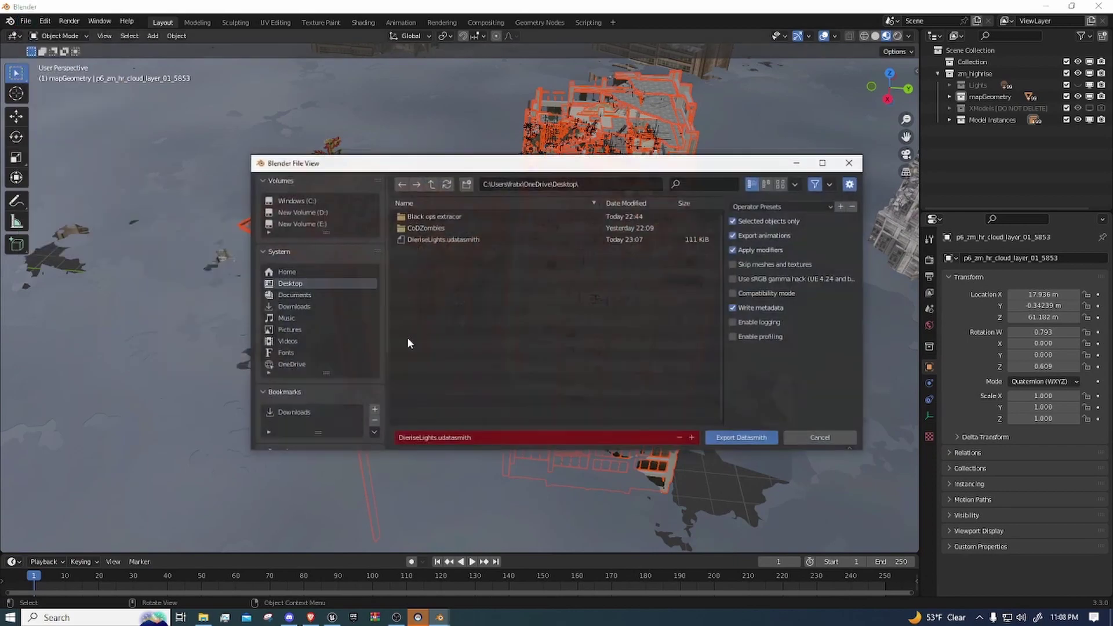
{"action": "left_click", "coordinate": [430, 439]}
{"action": "left_click_drag", "start_coordinate": [436, 438], "coordinate": [398, 440]}
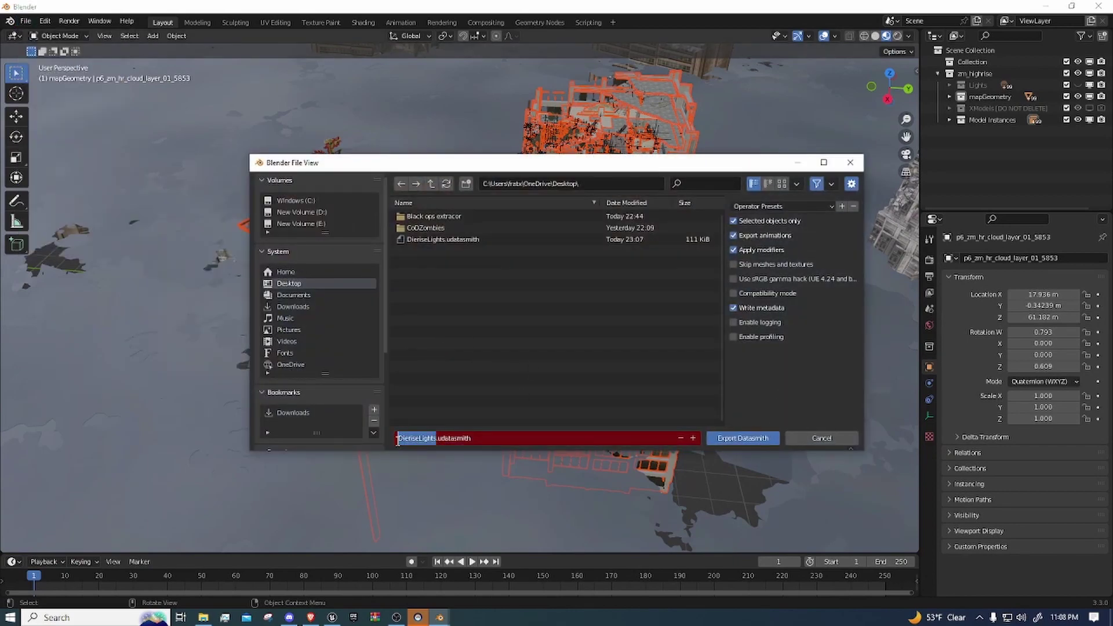
{"action": "type", "text": "DieRise"}
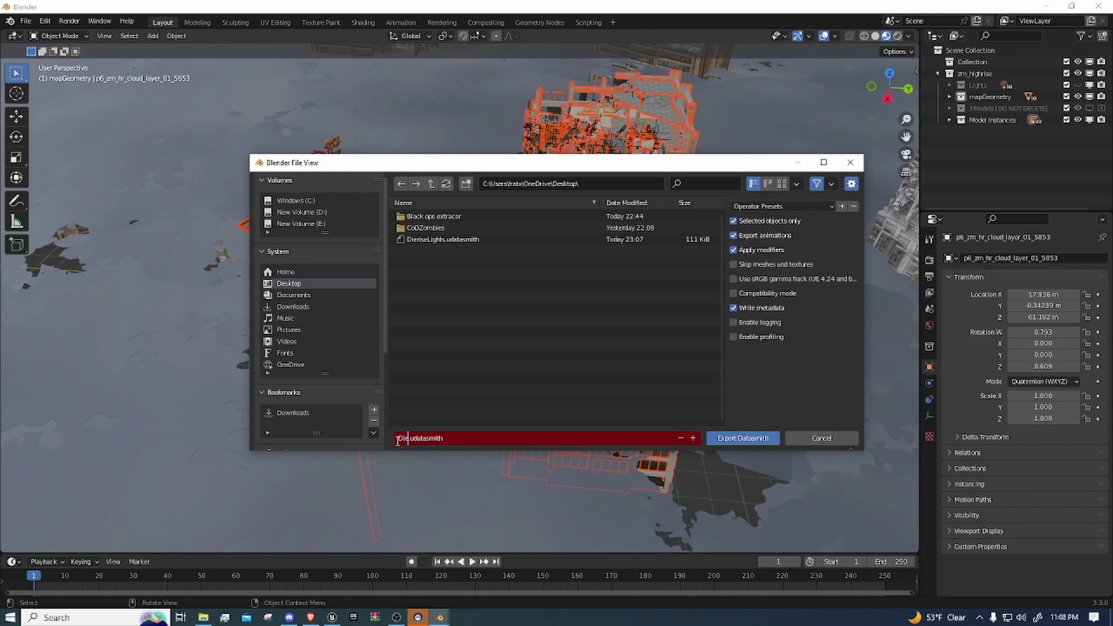
{"action": "type", "text": "MapGeo"}
{"action": "left_click", "coordinate": [736, 439]}
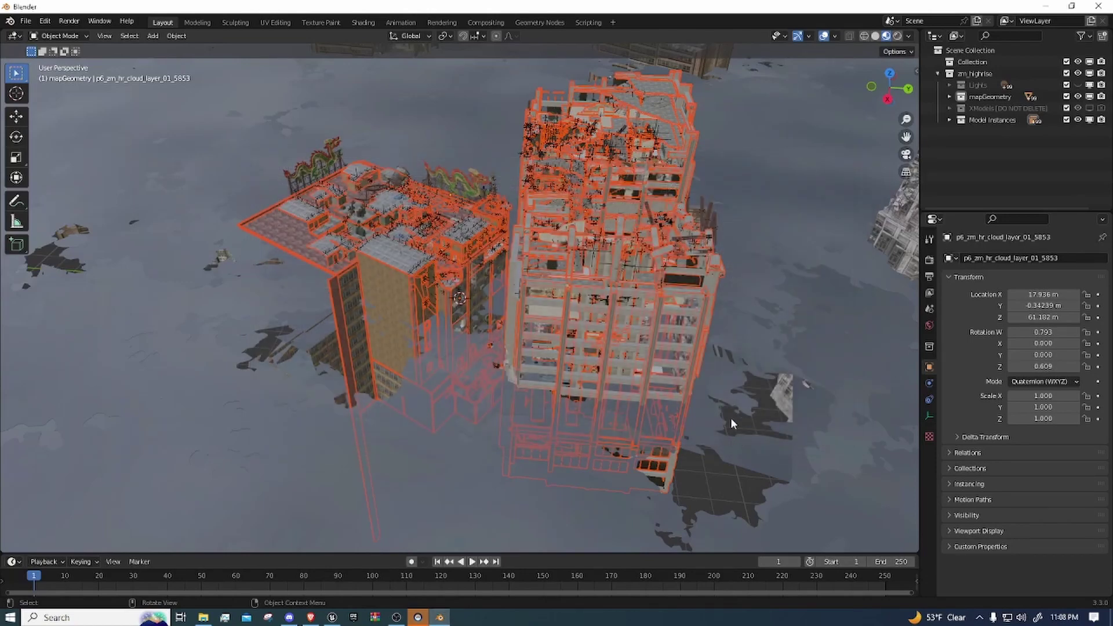
Step: Hide the mapGeometry collection and select all objects of the Model Instances collection
{"action": "middle_click_drag", "start_coordinate": [736, 234], "coordinate": [670, 164]}
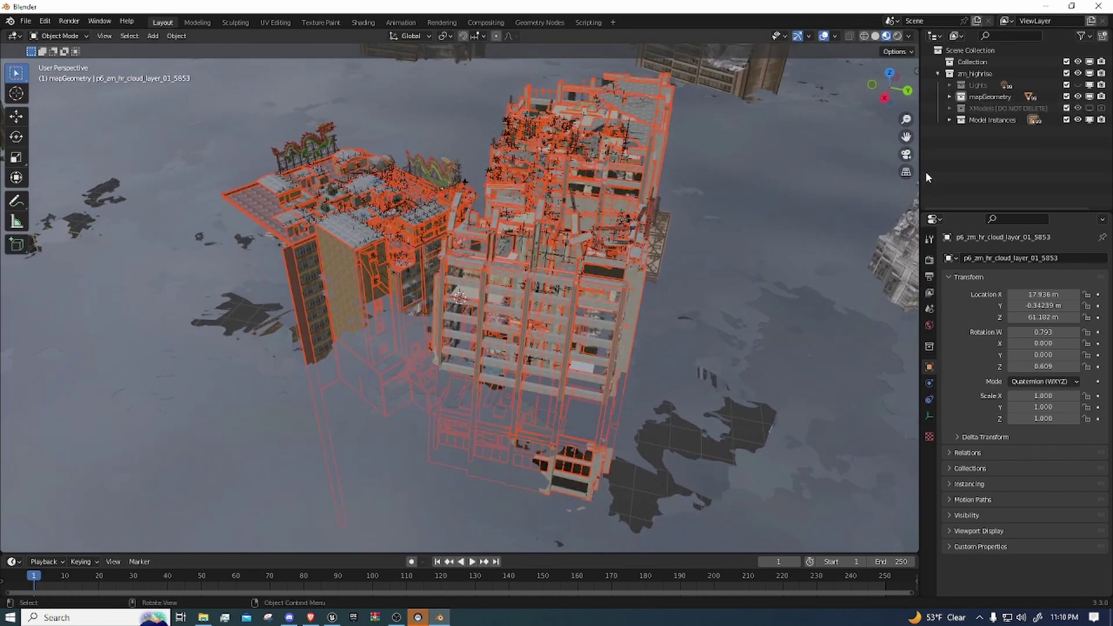
{"action": "left_click", "coordinate": [1078, 96]}
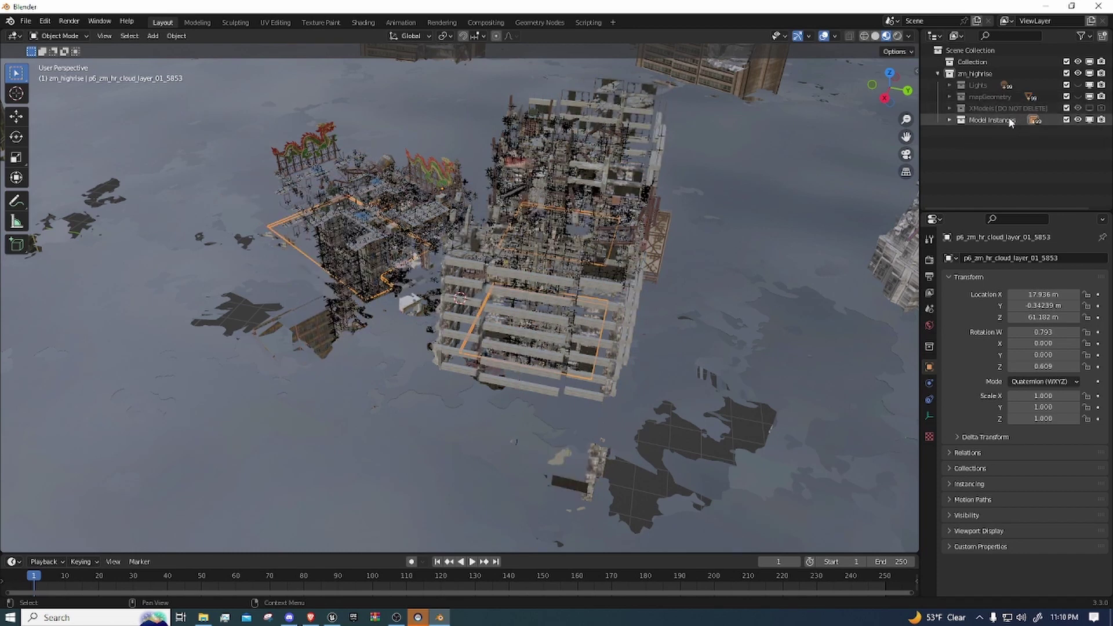
{"action": "right_click", "coordinate": [1010, 121]}
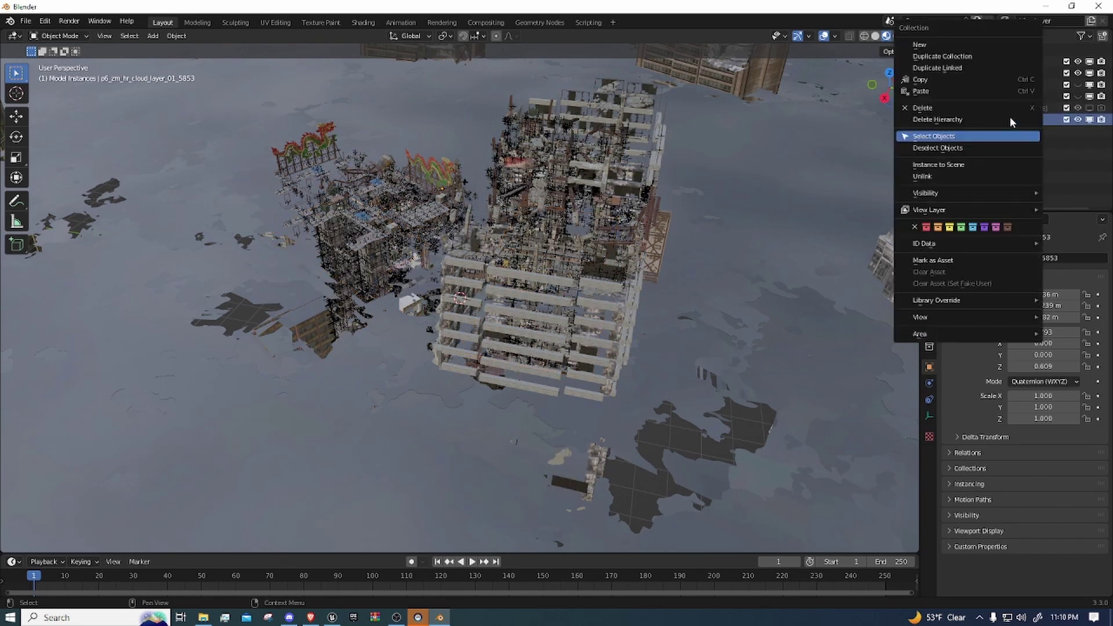
{"action": "left_click", "coordinate": [981, 139]}
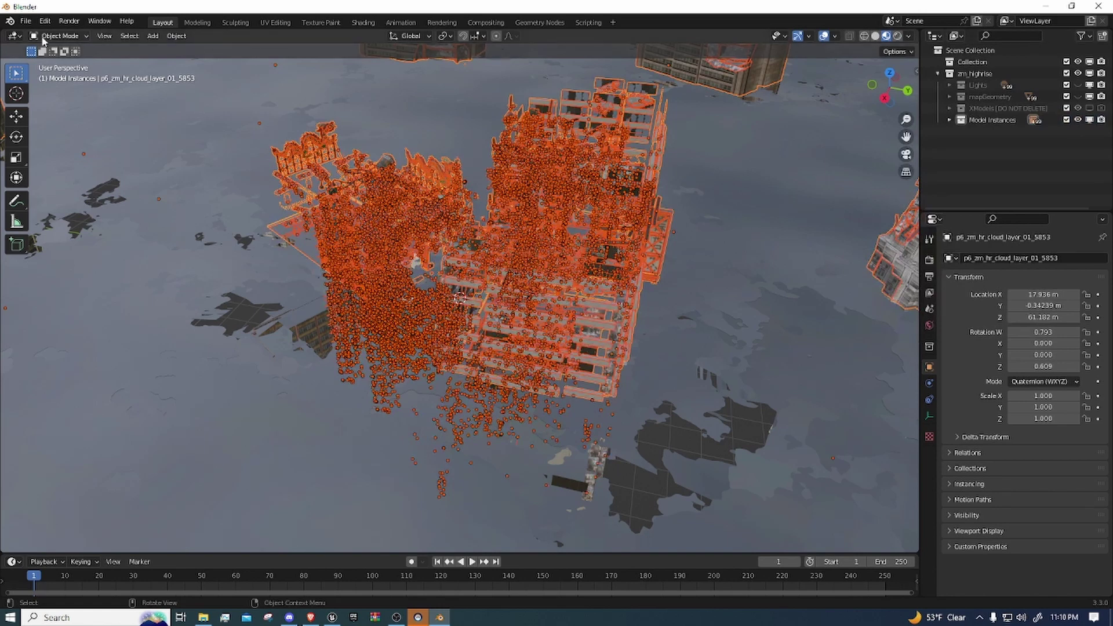
Step: Export the selected model instances to the Desktop as a Datasmith file named DieRiseprops
{"action": "left_click", "coordinate": [25, 22]}
{"action": "left_click", "coordinate": [24, 22]}
{"action": "left_click", "coordinate": [26, 21]}
{"action": "mouse_move", "coordinate": [58, 189]}
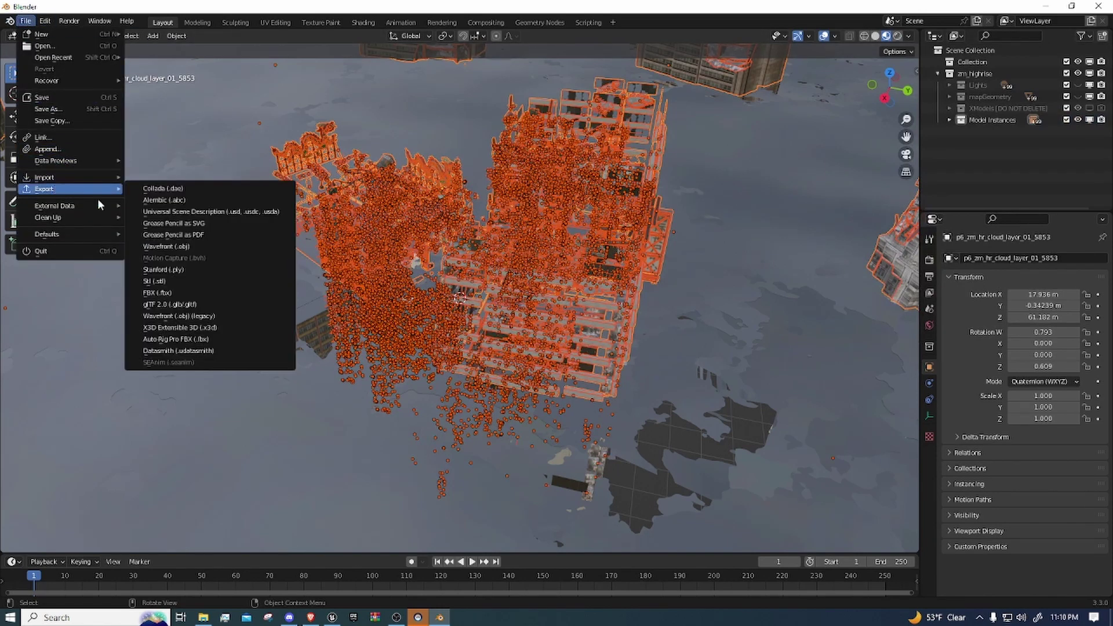
{"action": "left_click", "coordinate": [207, 353]}
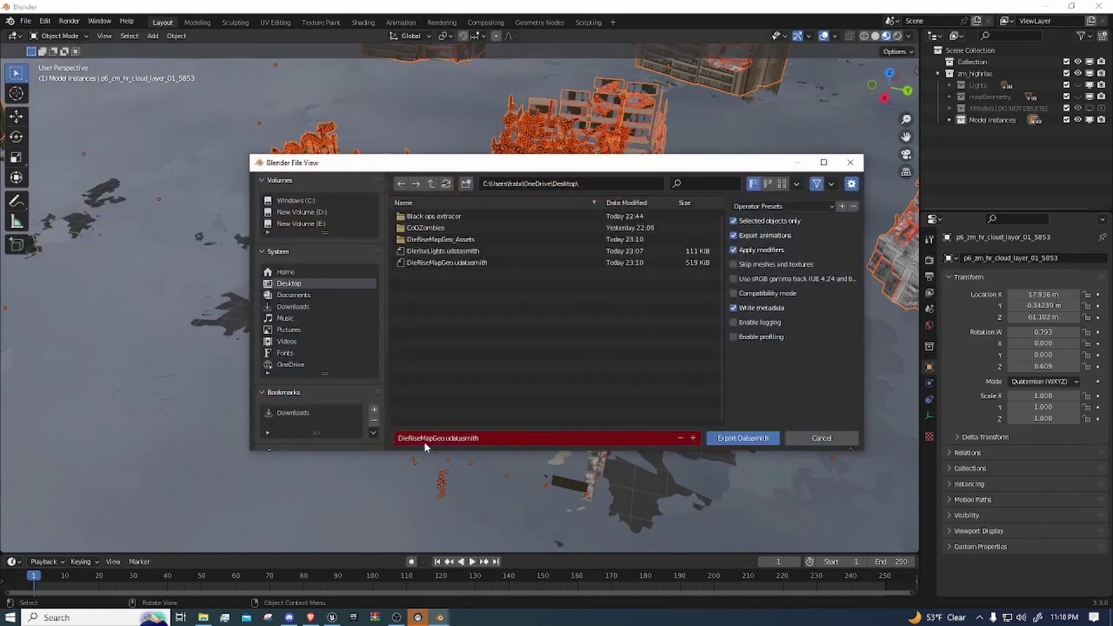
{"action": "left_click", "coordinate": [443, 440]}
{"action": "type", "text": "props"}
{"action": "left_click", "coordinate": [743, 447]}
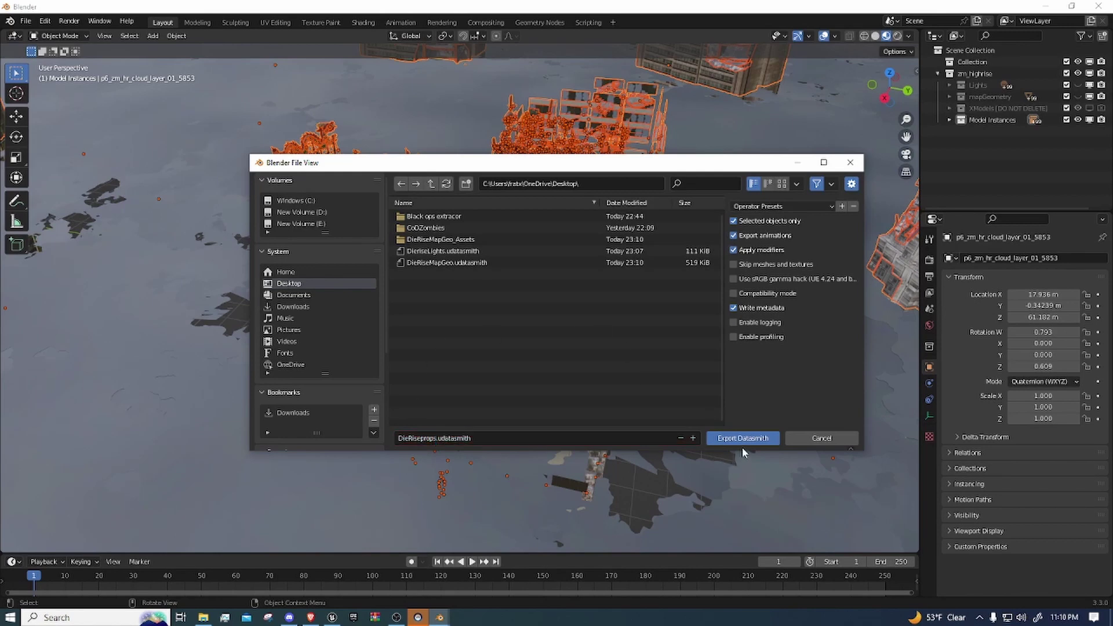
{"action": "left_click", "coordinate": [745, 439]}
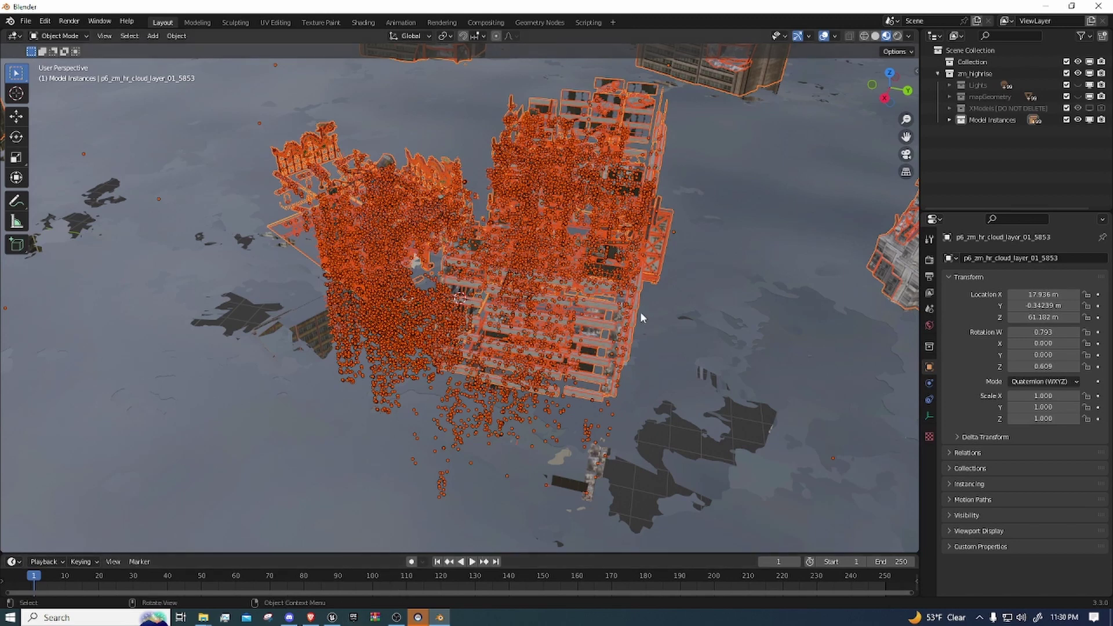
Step: Switch to the Unreal Editor and look up the Datasmith plugins to check which importers are enabled
{"action": "left_click", "coordinate": [332, 618]}
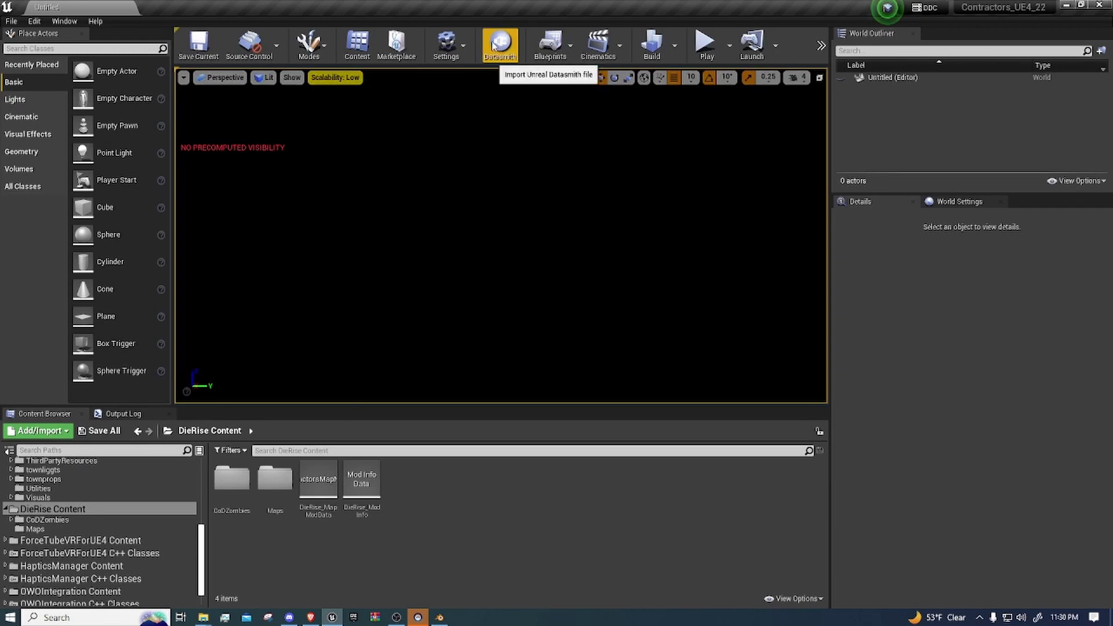
{"action": "left_click", "coordinate": [447, 45]}
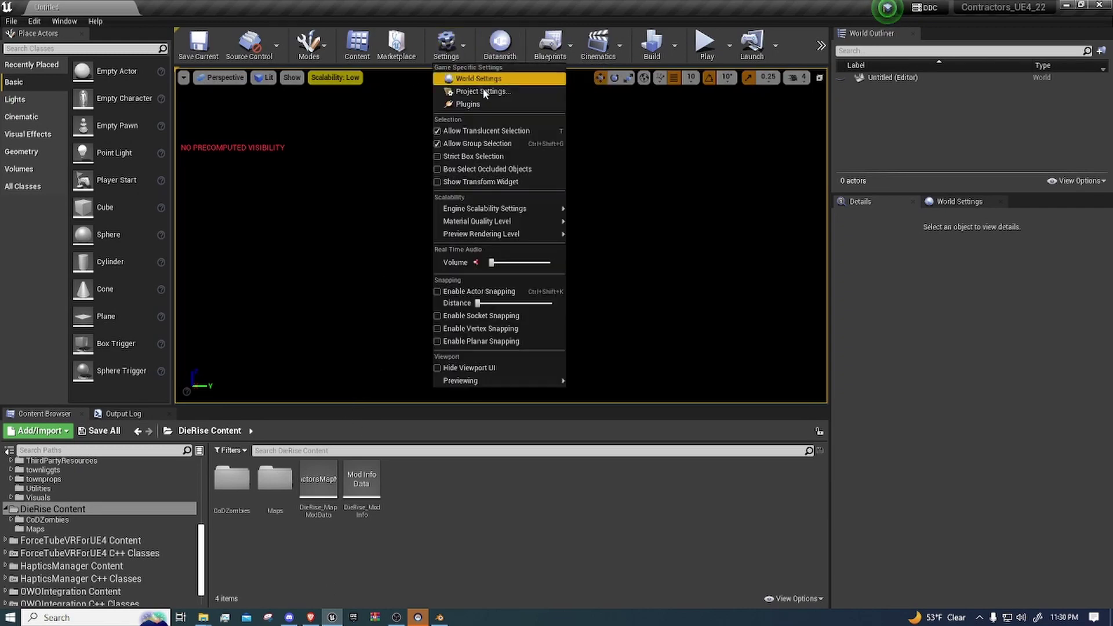
{"action": "left_click", "coordinate": [467, 104]}
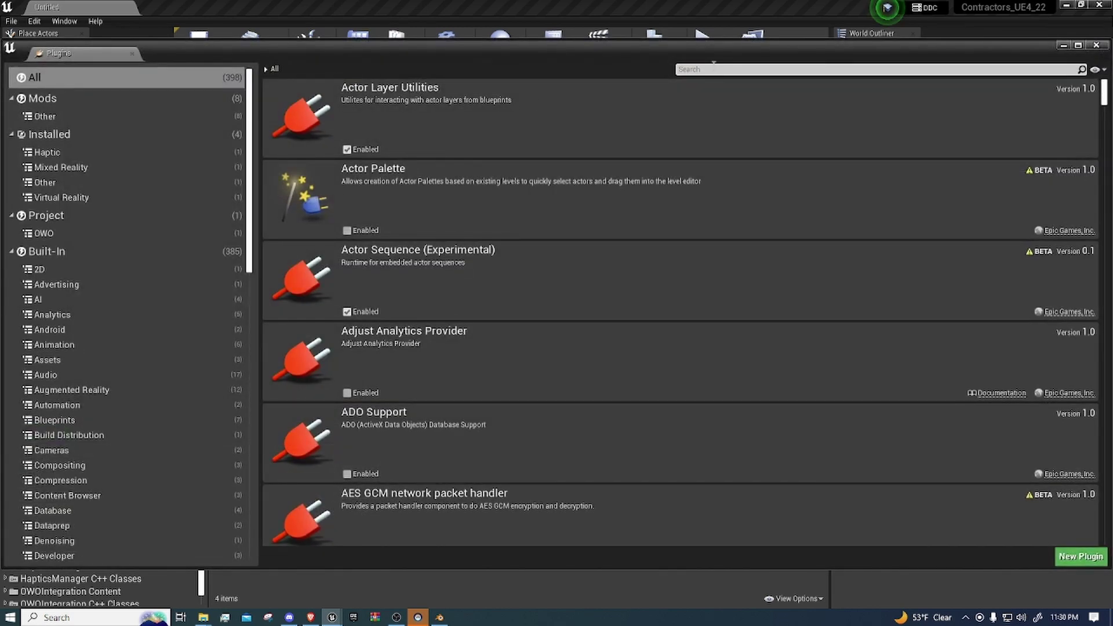
{"action": "left_click", "coordinate": [714, 64]}
{"action": "type", "text": "datasmith"}
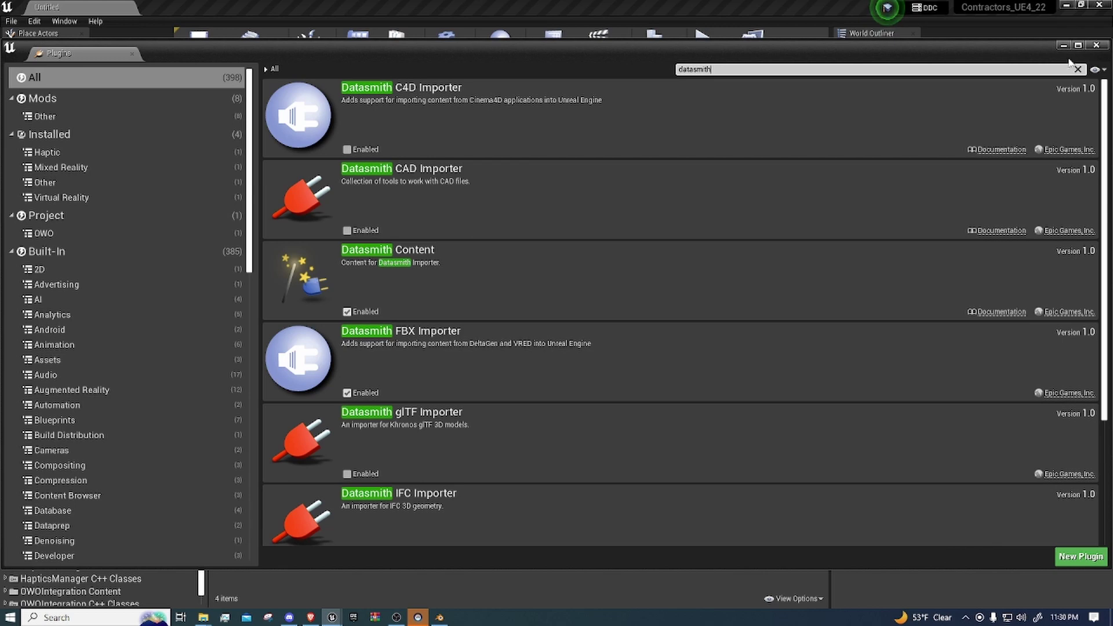
{"action": "left_click", "coordinate": [1094, 47]}
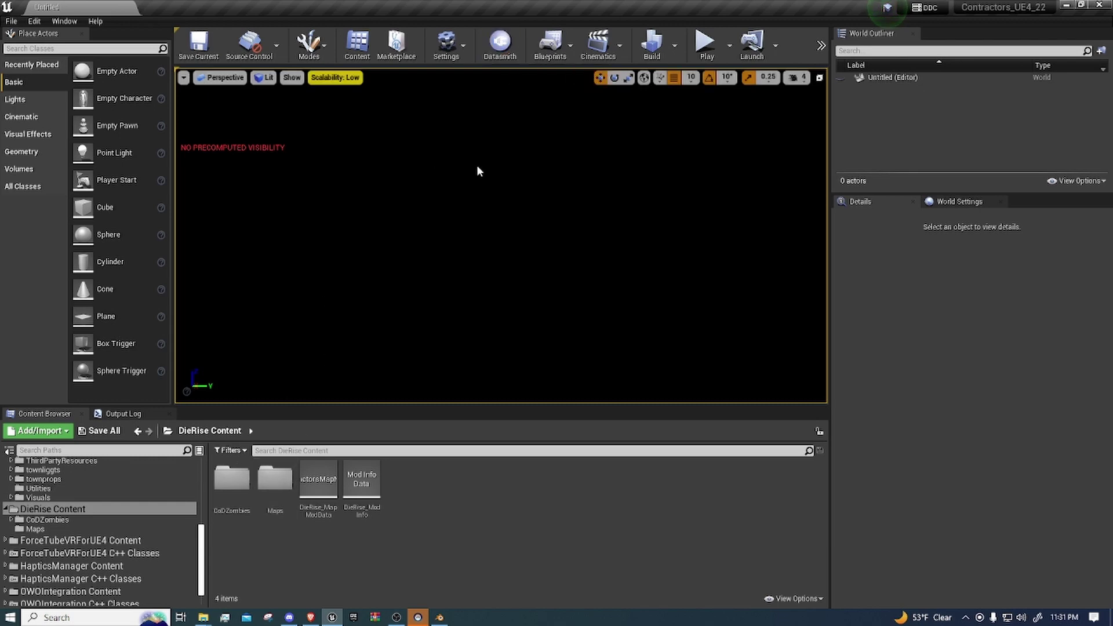
Step: Load DieriseLights.udatasmith from the Desktop for Datasmith import, with the Maps folder of DieRise Content as the destination
{"action": "left_click", "coordinate": [499, 42]}
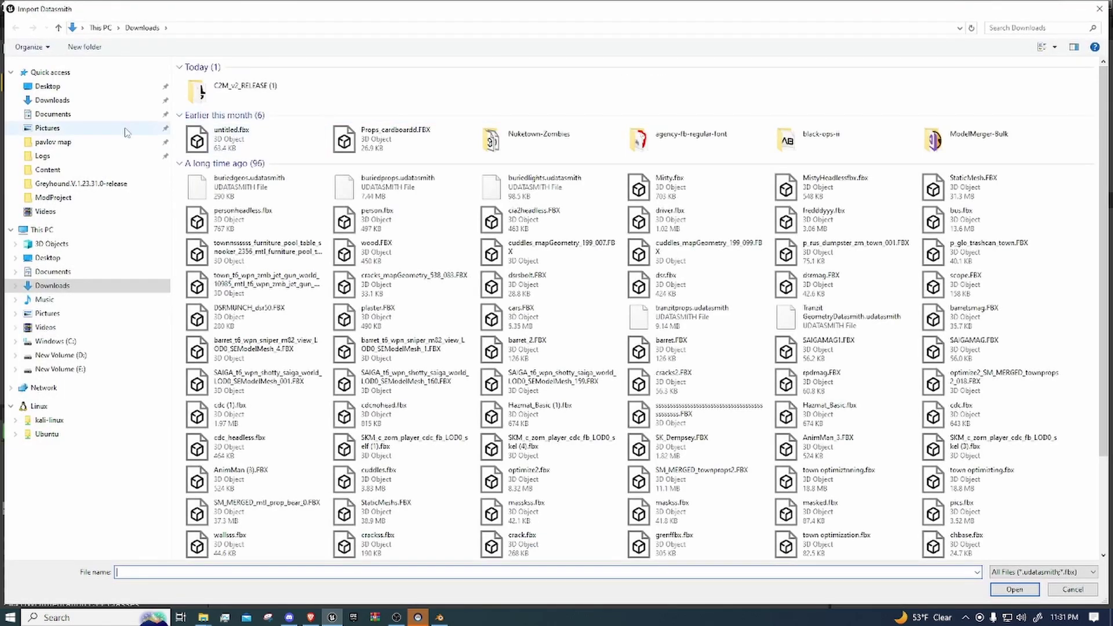
{"action": "left_click", "coordinate": [47, 86]}
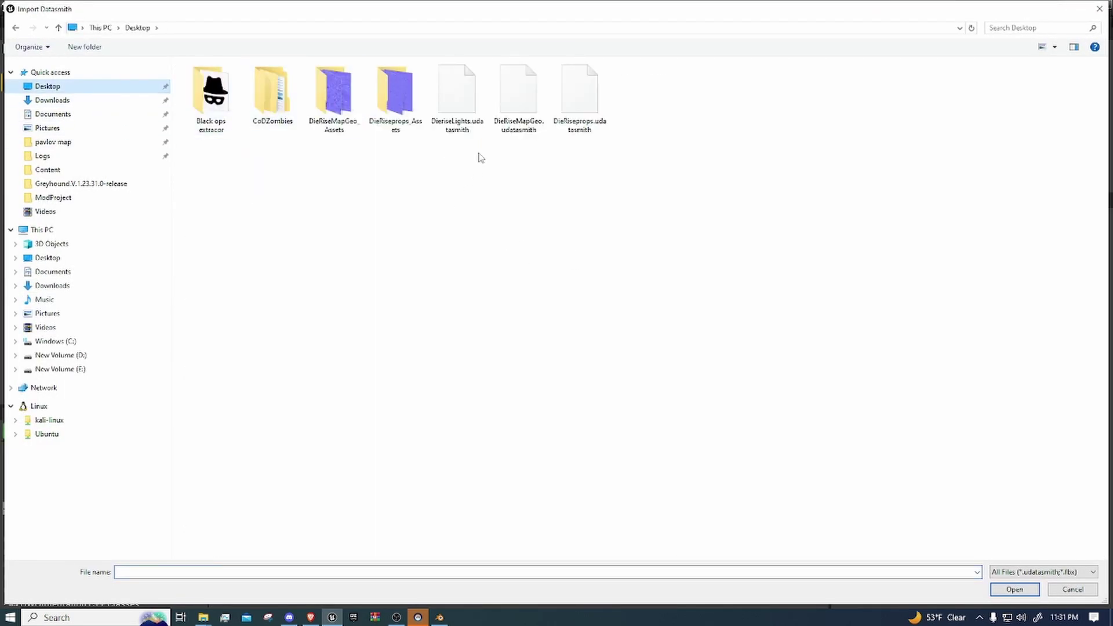
{"action": "left_click", "coordinate": [458, 125]}
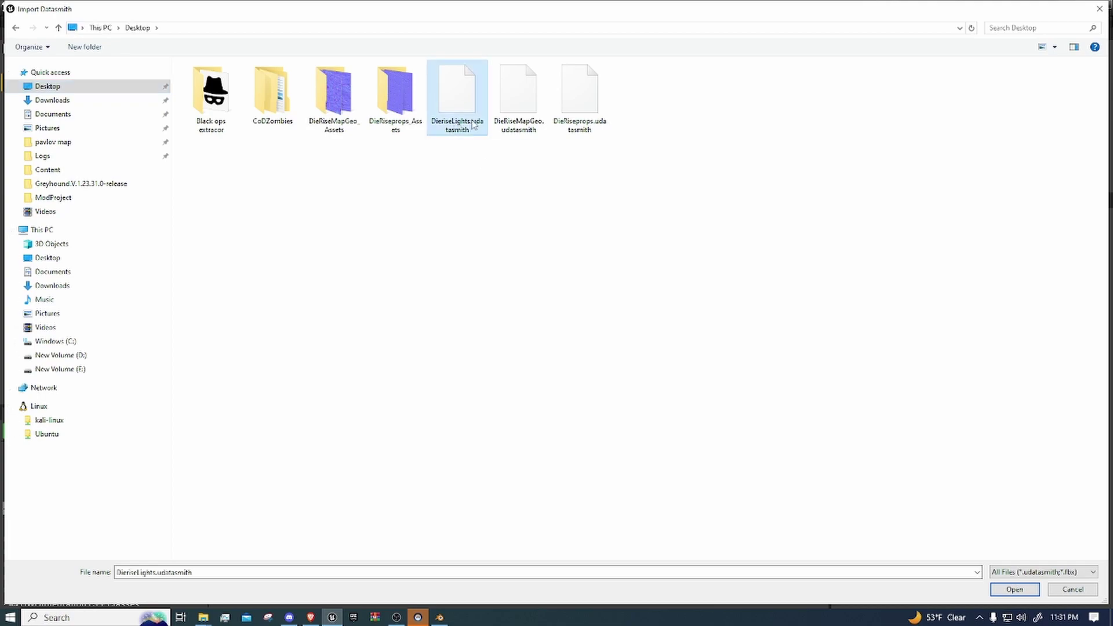
{"action": "double_click", "coordinate": [476, 126]}
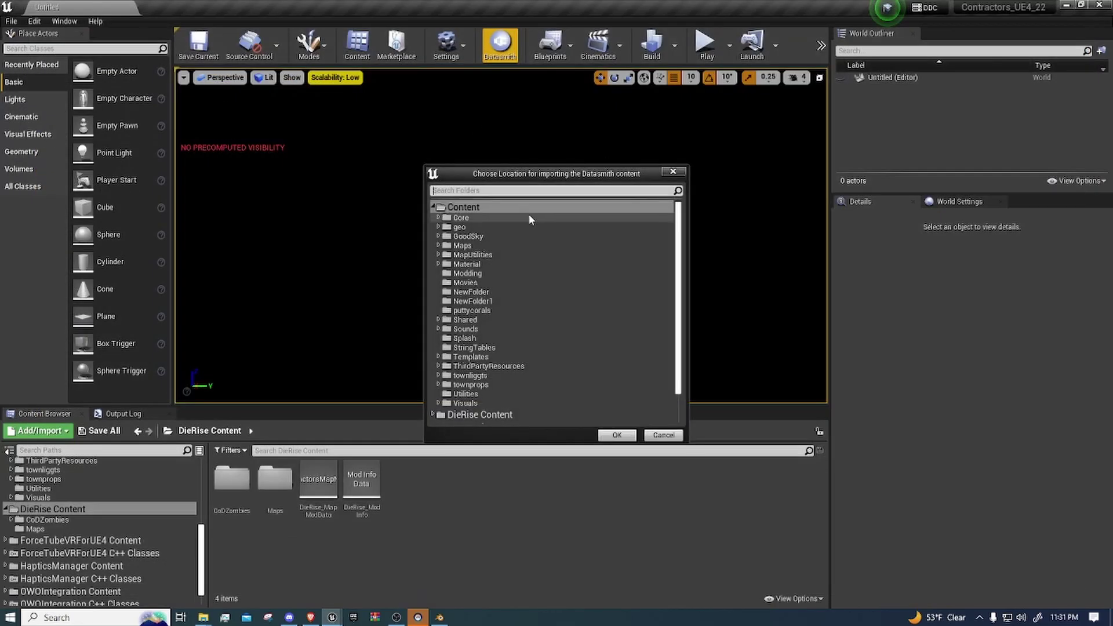
{"action": "scroll", "coordinate": [520, 329], "scroll_direction": "down", "scroll_amount": 2}
{"action": "double_click", "coordinate": [520, 367]}
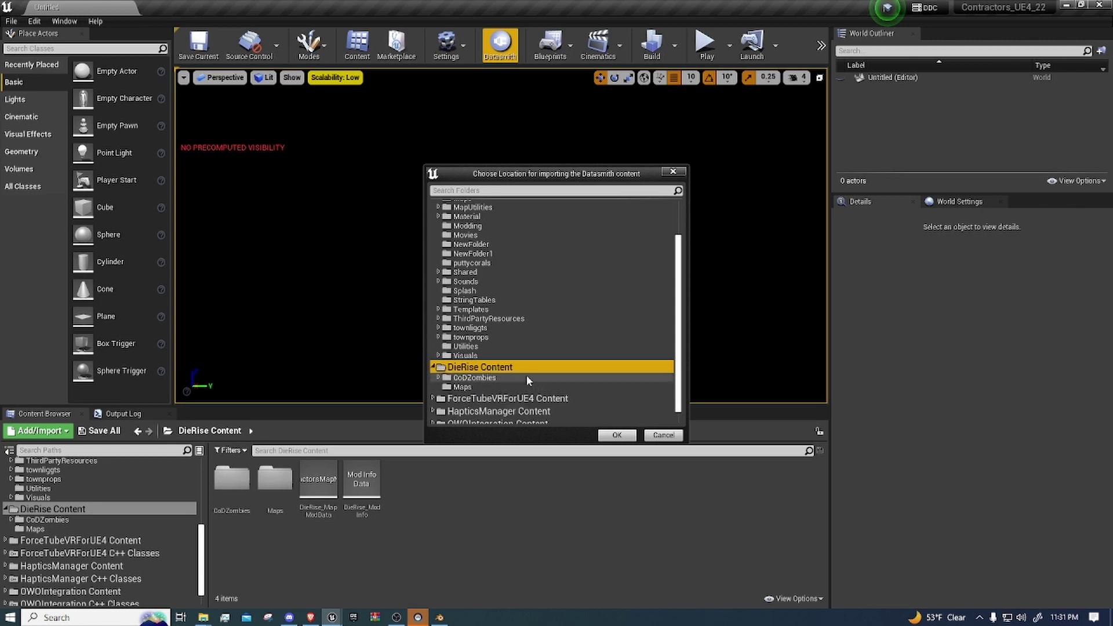
{"action": "left_click", "coordinate": [520, 388]}
{"action": "left_click", "coordinate": [617, 434]}
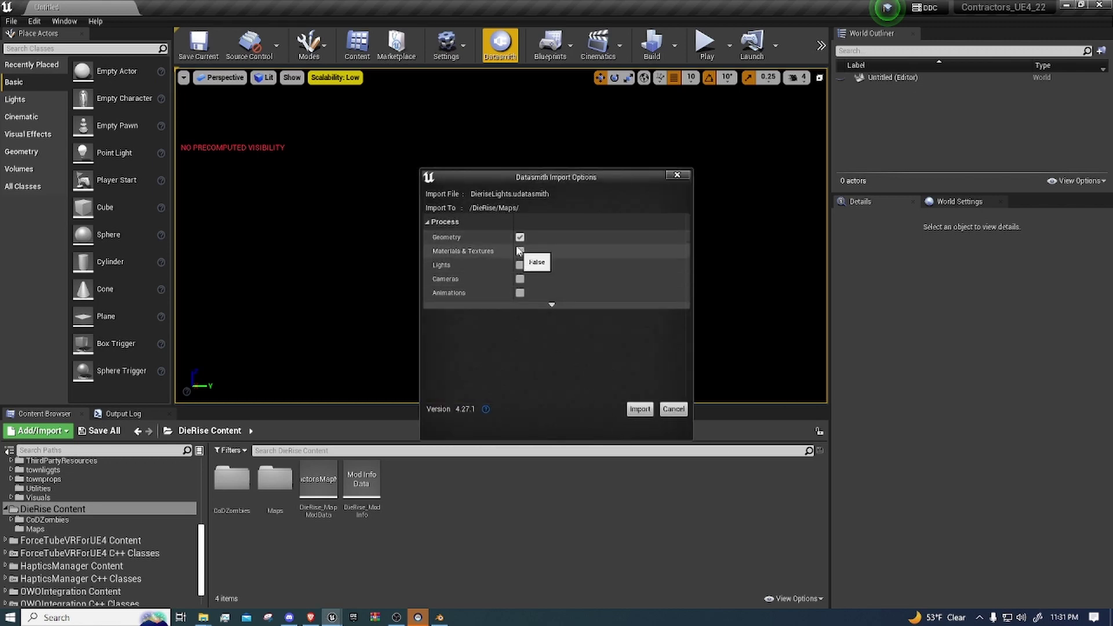
Step: Import the DieriseLights file with only Lights processed, leaving out Geometry and Materials & Textures
{"action": "left_click", "coordinate": [520, 251]}
{"action": "left_click", "coordinate": [519, 237]}
{"action": "left_click", "coordinate": [520, 265]}
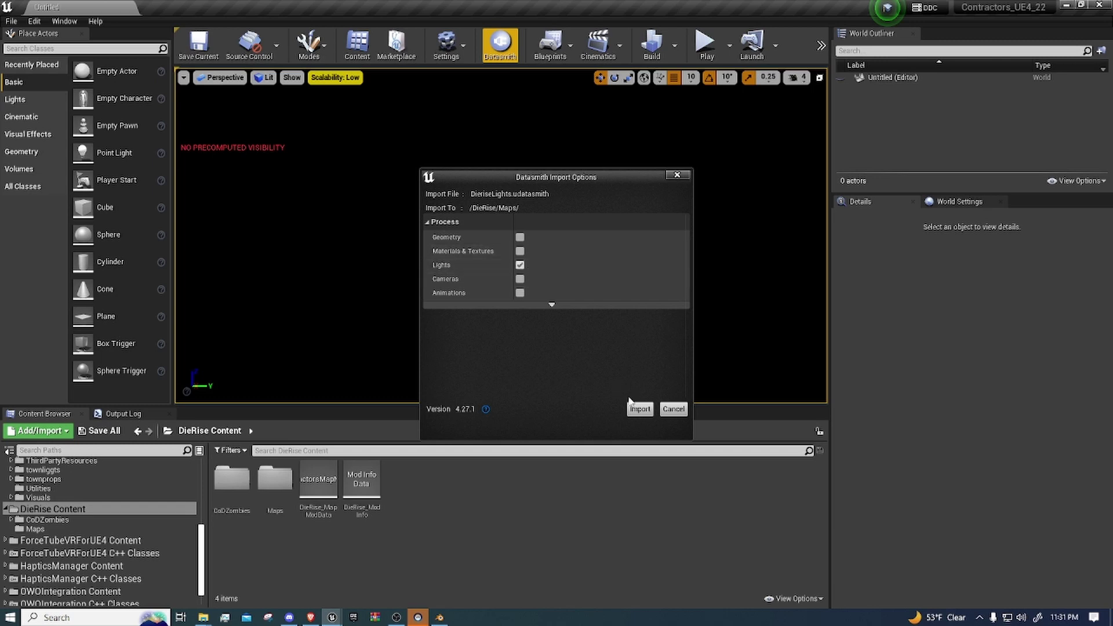
{"action": "left_click", "coordinate": [639, 410]}
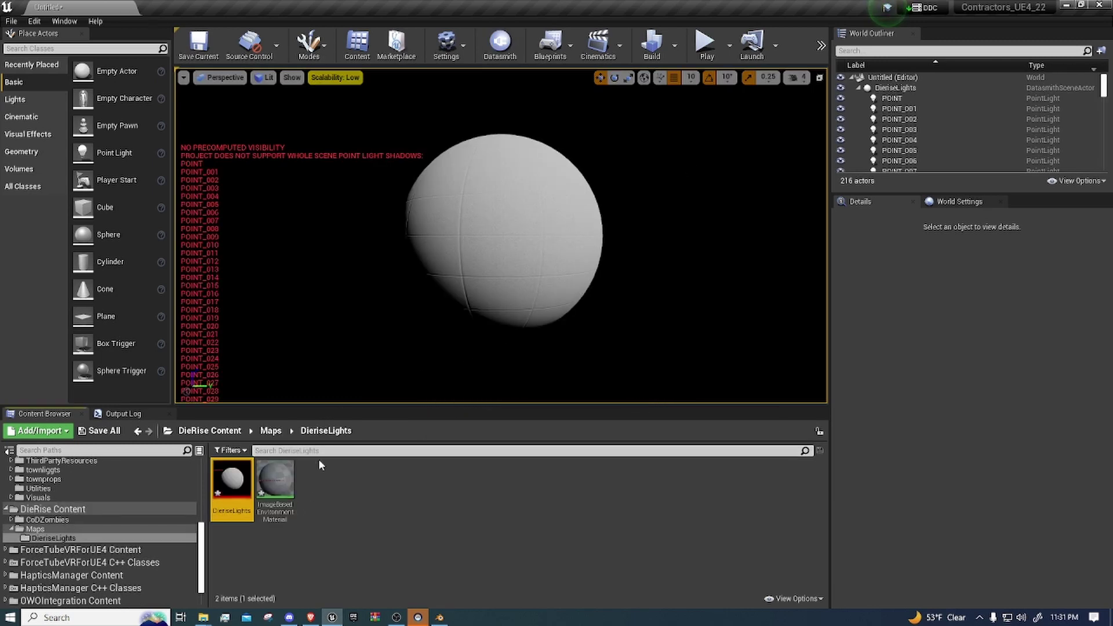
Step: Load DieRiseMapGeo.udatasmith from the Desktop for Datasmith import into the Maps folder of DieRise Content
{"action": "left_click", "coordinate": [500, 43]}
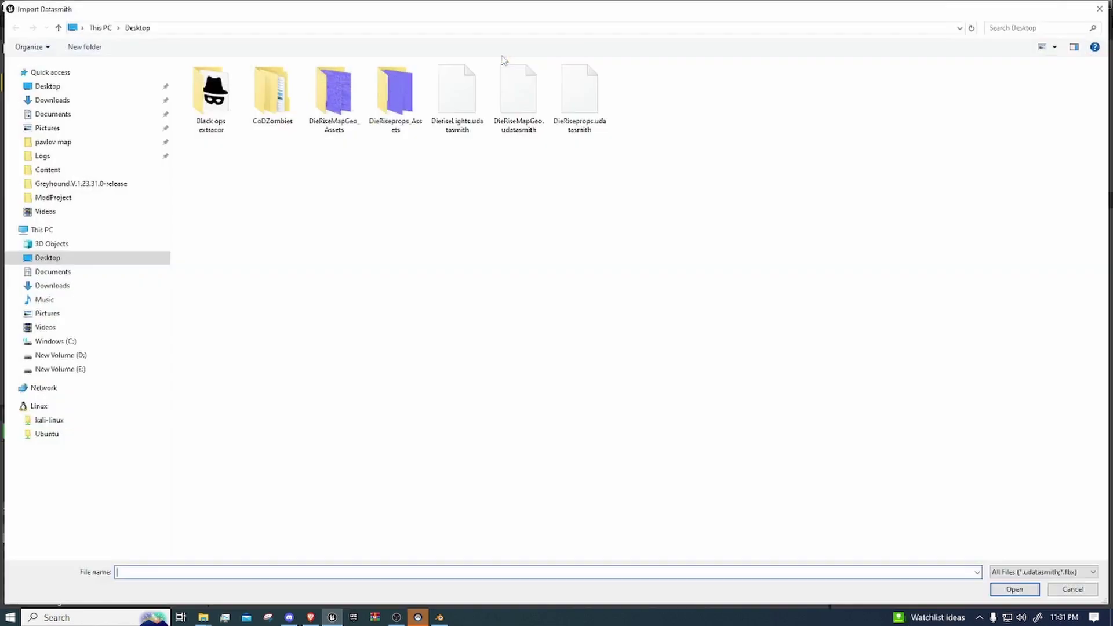
{"action": "left_click", "coordinate": [87, 88]}
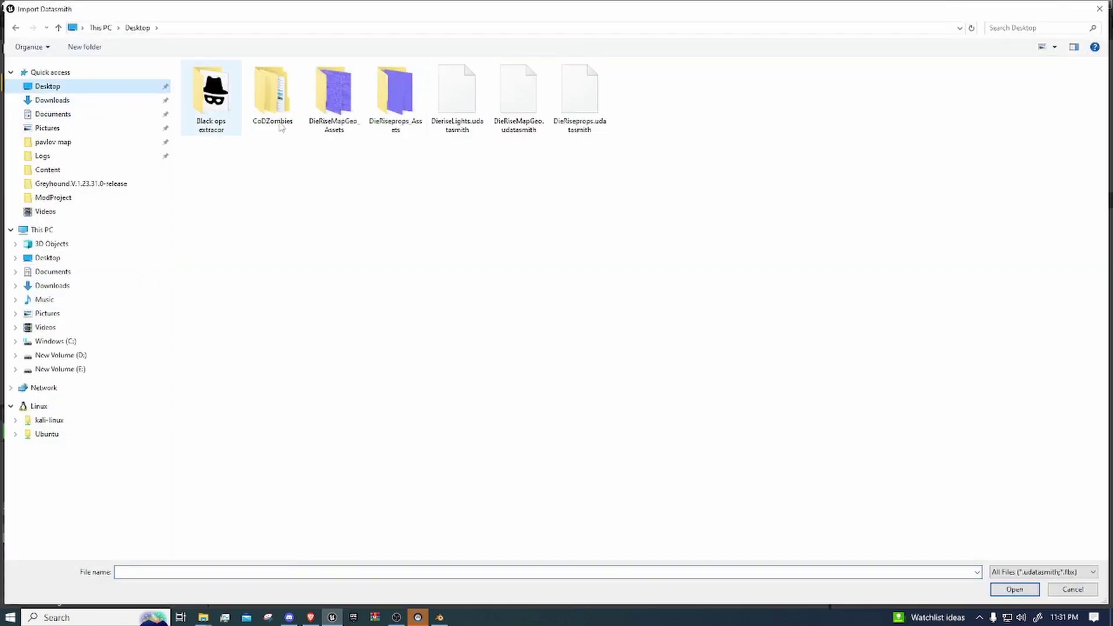
{"action": "double_click", "coordinate": [520, 110]}
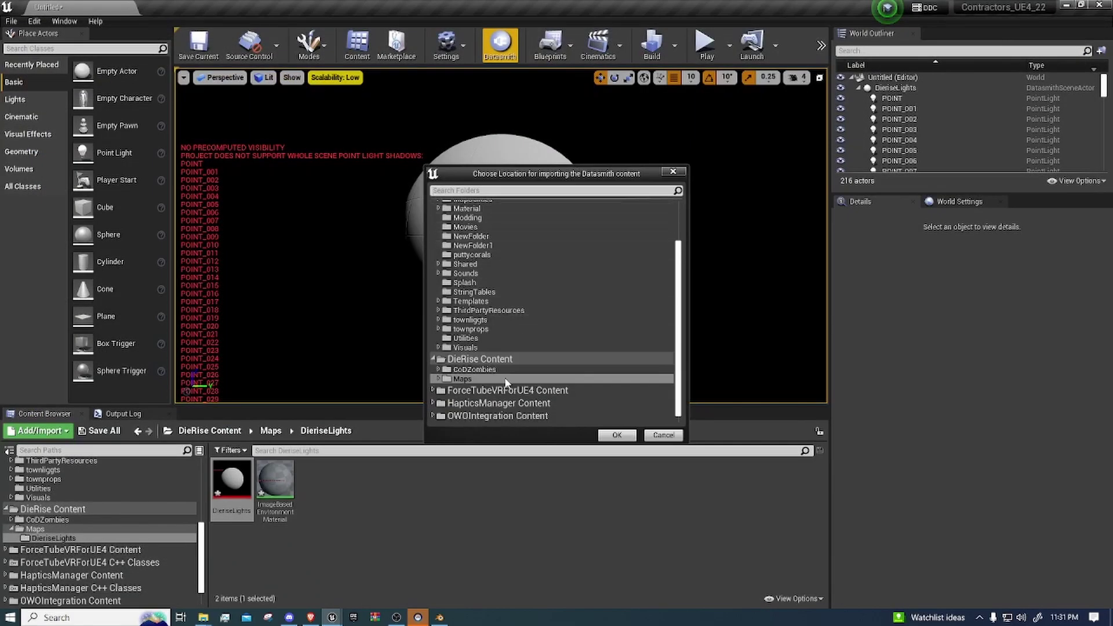
{"action": "left_click", "coordinate": [506, 379]}
{"action": "left_click", "coordinate": [617, 435]}
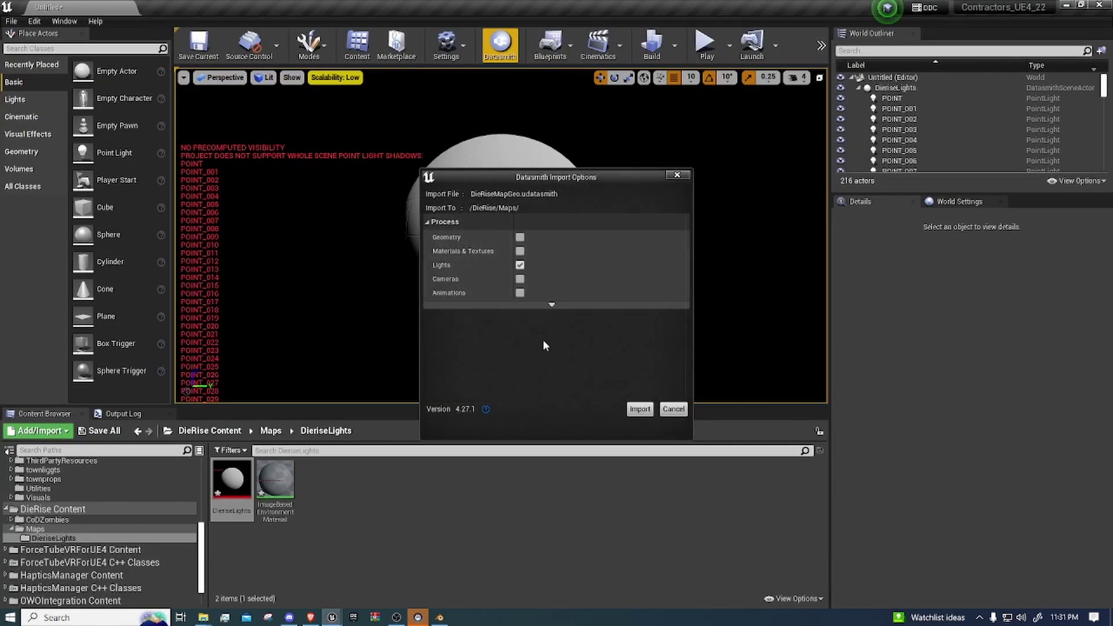
Step: Import the DieRiseMapGeo file with Geometry and Materials & Textures processed and Lights excluded
{"action": "left_click", "coordinate": [520, 265]}
{"action": "left_click", "coordinate": [520, 251]}
{"action": "left_click", "coordinate": [520, 237]}
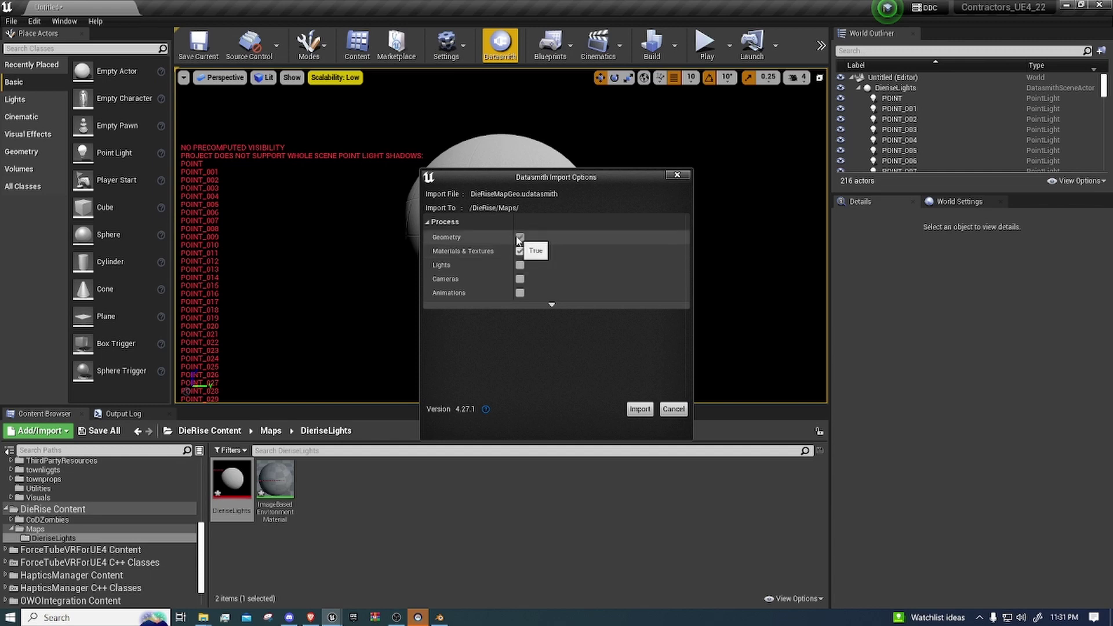
{"action": "left_click", "coordinate": [641, 409]}
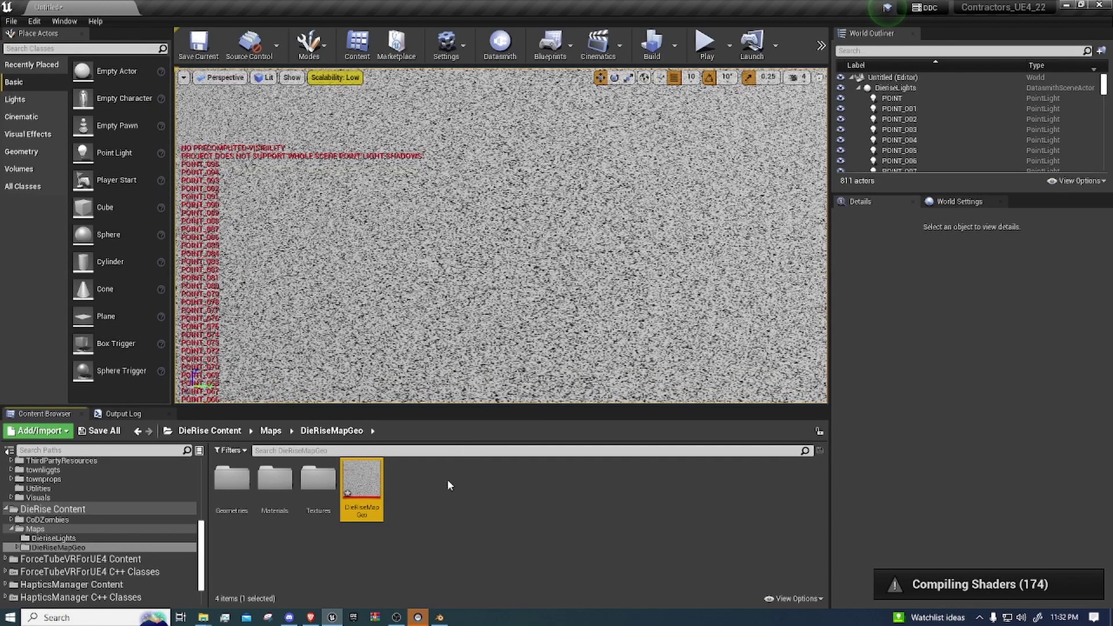
Step: Examine the imported Die Rise map geometry in the level from outside the light spheres
{"action": "scroll", "coordinate": [502, 308], "scroll_direction": "down", "scroll_amount": 5}
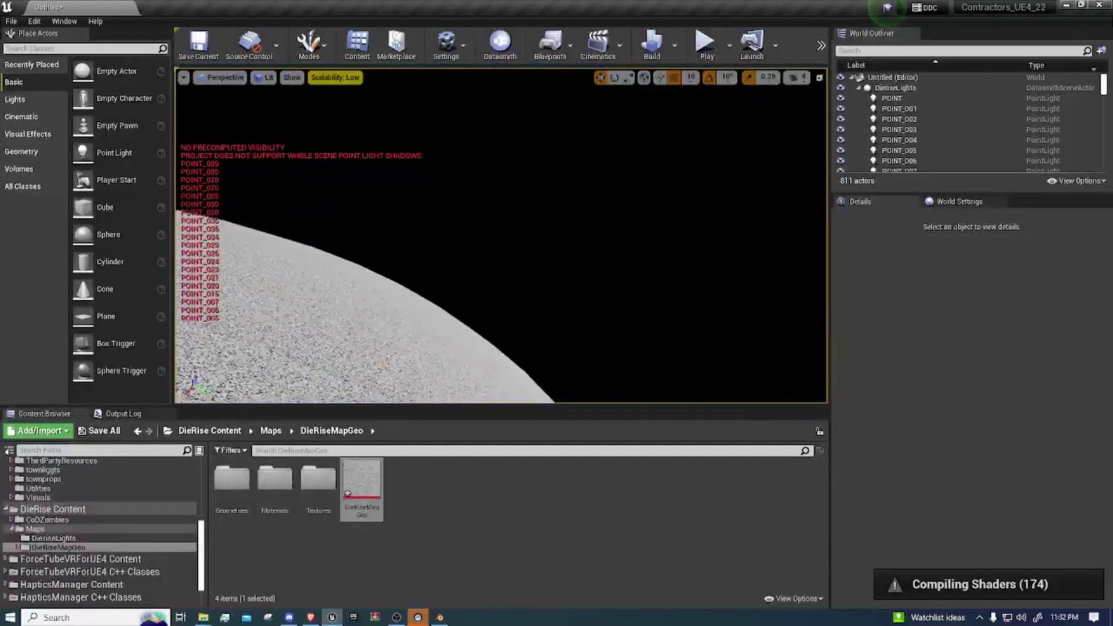
{"action": "scroll", "coordinate": [502, 307], "scroll_direction": "up", "scroll_amount": 5}
{"action": "scroll", "coordinate": [502, 307], "scroll_direction": "down", "scroll_amount": 5}
{"action": "right_click_drag", "start_coordinate": [502, 308], "coordinate": [527, 310]}
{"action": "scroll", "coordinate": [531, 299], "scroll_direction": "up", "scroll_amount": 5}
{"action": "scroll", "coordinate": [531, 299], "scroll_direction": "down", "scroll_amount": 5}
Step: Import DieRiseprops.udatasmith into the Maps folder of DieRise Content with Geometry and Materials & Textures processed
{"action": "left_click", "coordinate": [122, 529]}
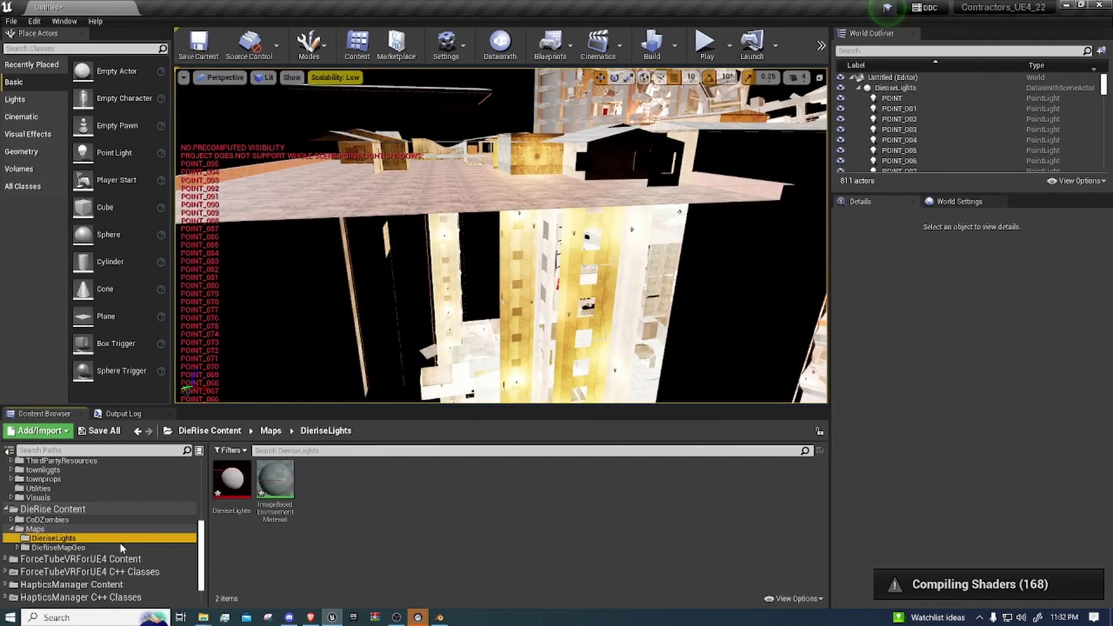
{"action": "left_click", "coordinate": [500, 44]}
{"action": "double_click", "coordinate": [580, 113]}
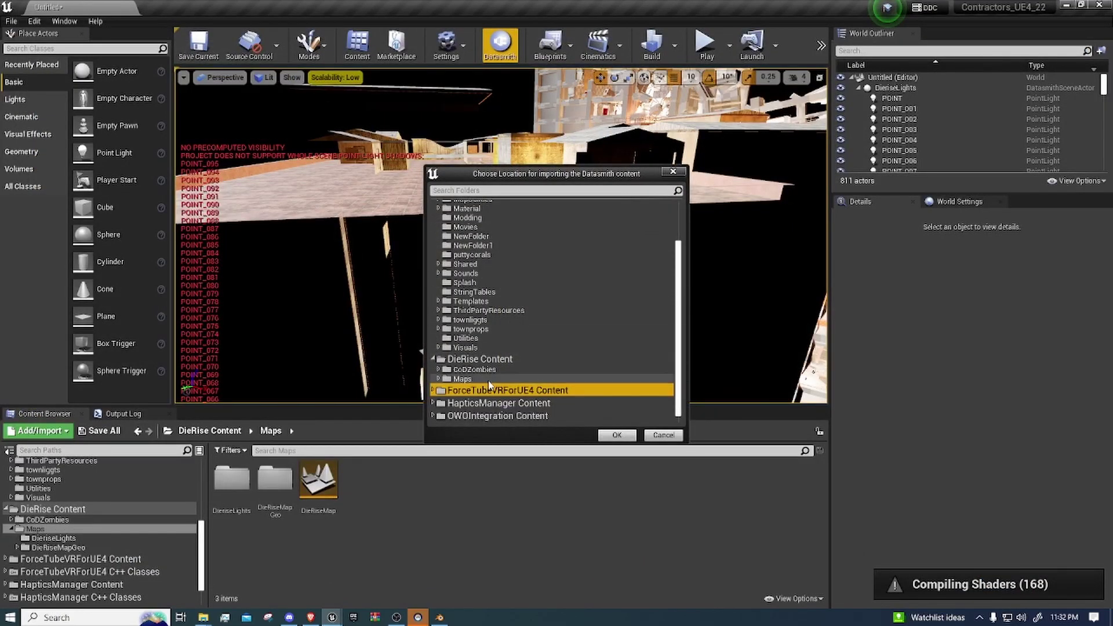
{"action": "left_click", "coordinate": [616, 436]}
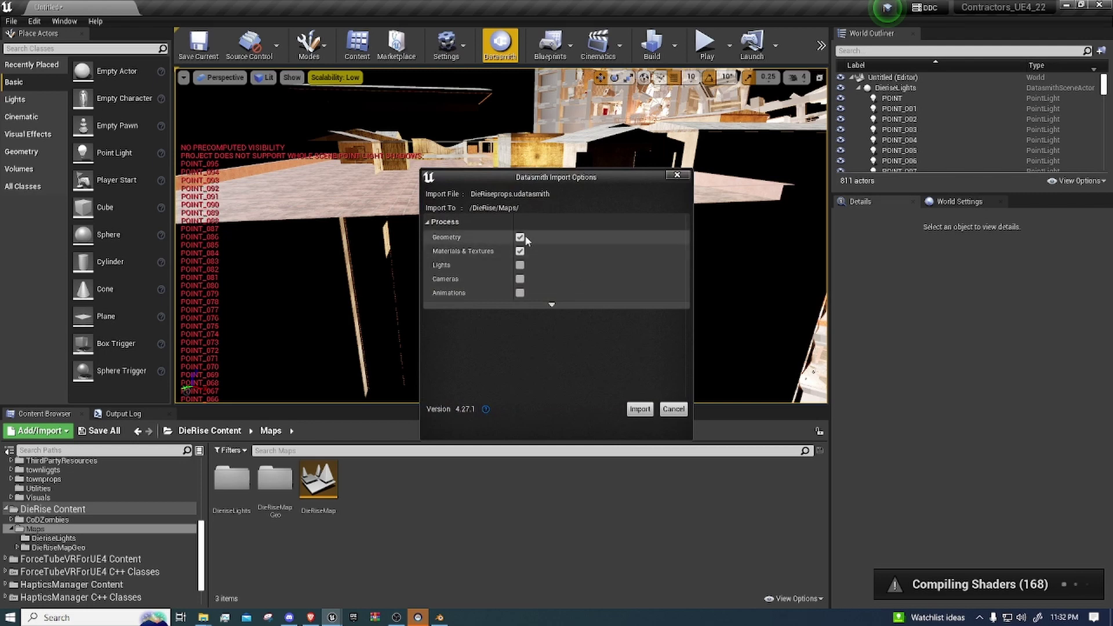
{"action": "left_click", "coordinate": [640, 409]}
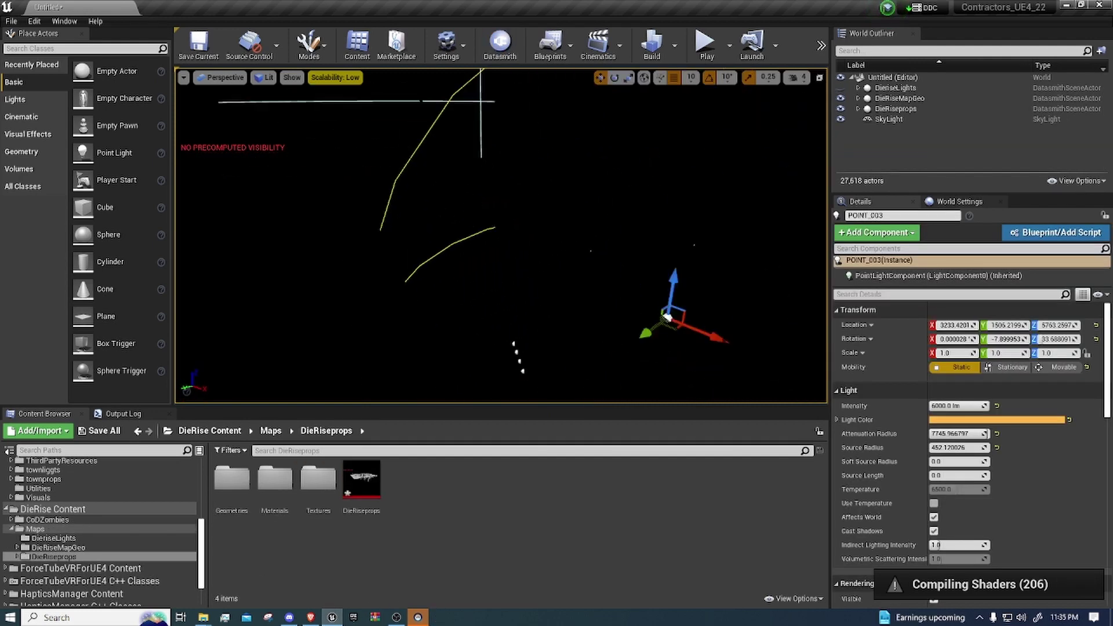
Step: Set the viewport's view mode to Unlit and inspect the imported Die Rise buildings and props
{"action": "key", "text": "f"}
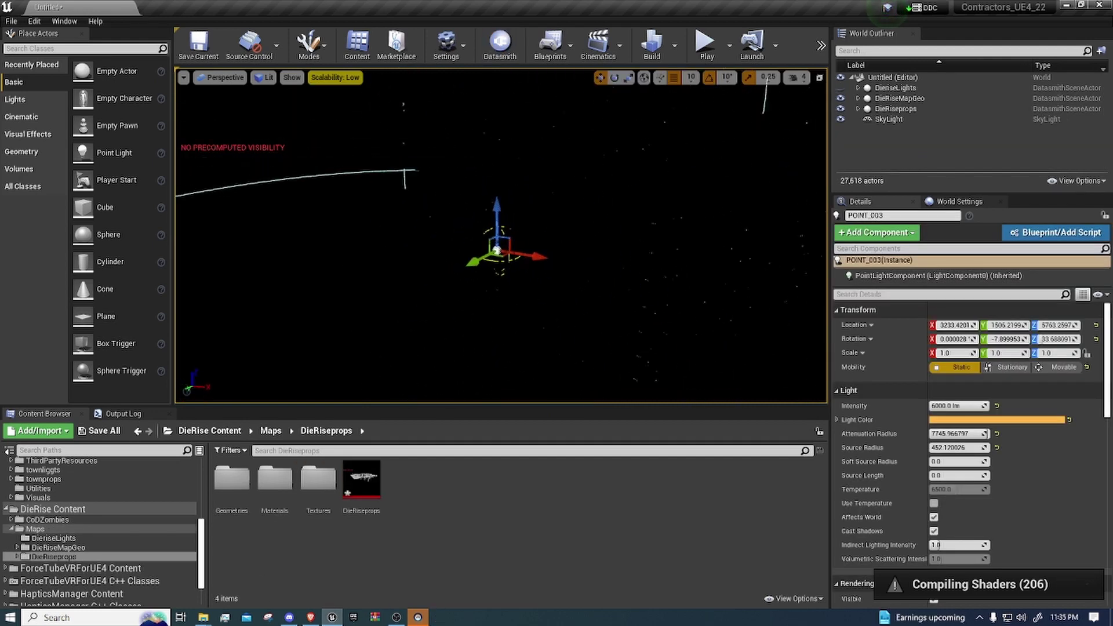
{"action": "mouse_move", "coordinate": [556, 117]}
{"action": "right_mouse_down"}
{"action": "mouse_move", "coordinate": [574, 119]}
{"action": "mouse_move", "coordinate": [539, 118]}
{"action": "mouse_move", "coordinate": [556, 117]}
{"action": "right_mouse_up"}
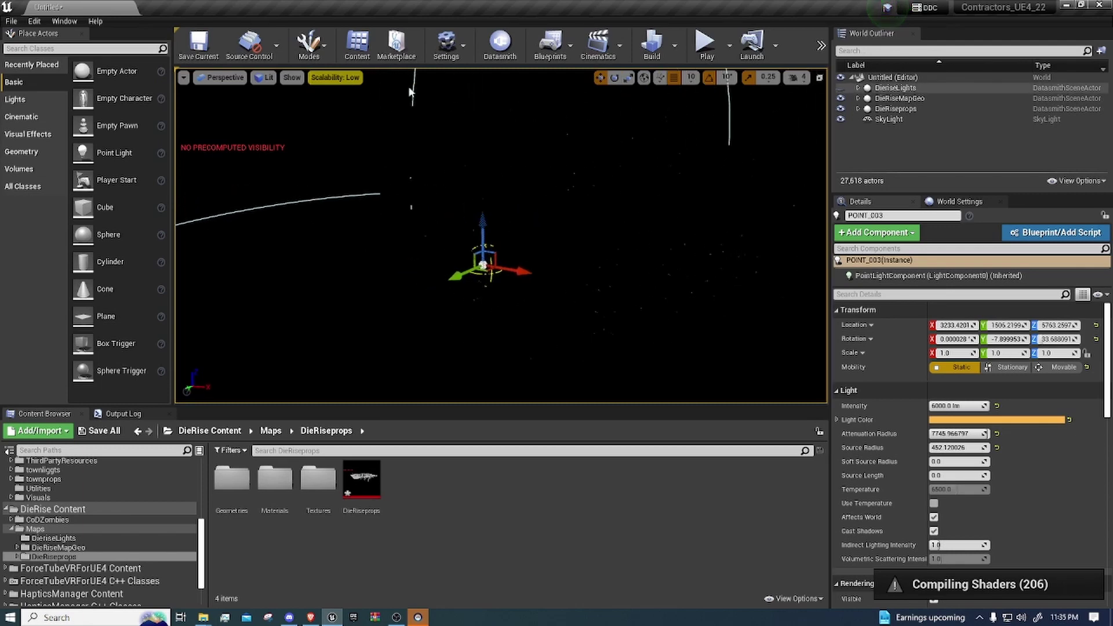
{"action": "left_click", "coordinate": [271, 79]}
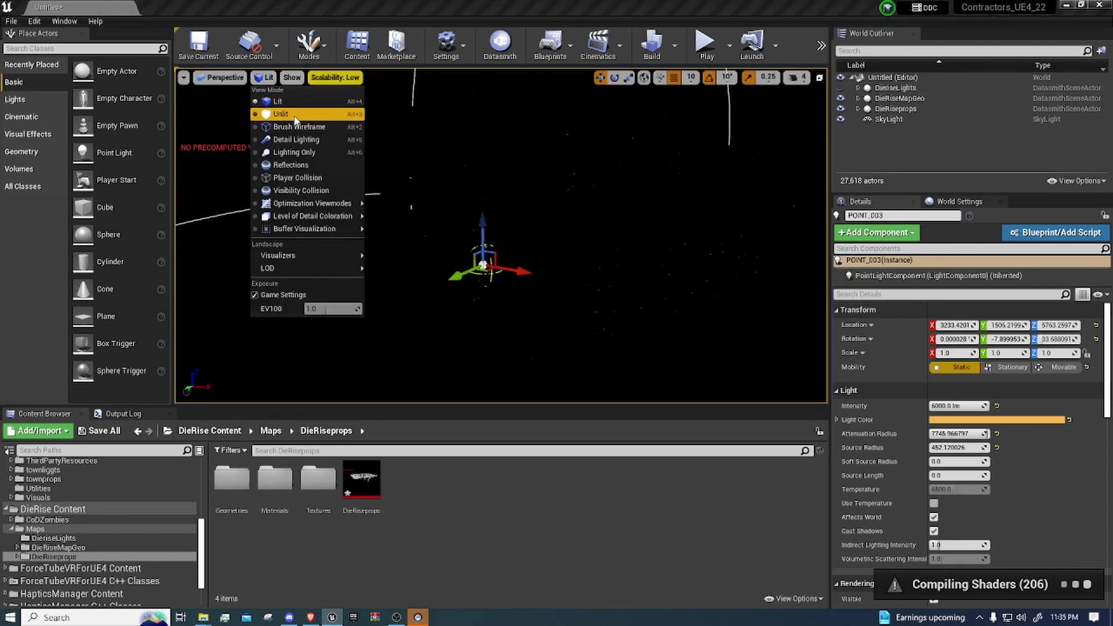
{"action": "left_click", "coordinate": [281, 114]}
{"action": "right_click_drag", "start_coordinate": [502, 235], "coordinate": [665, 146]}
{"action": "key", "text": "Escape"}
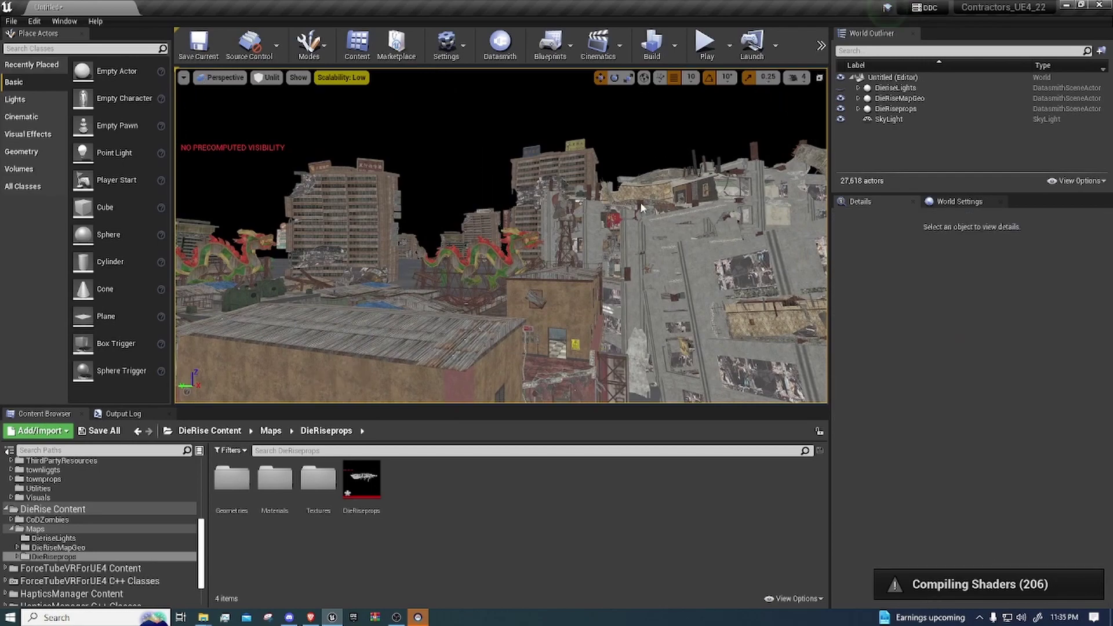
{"action": "right_click_drag", "start_coordinate": [499, 235], "coordinate": [516, 256]}
{"action": "right_click_drag", "start_coordinate": [348, 218], "coordinate": [345, 246]}
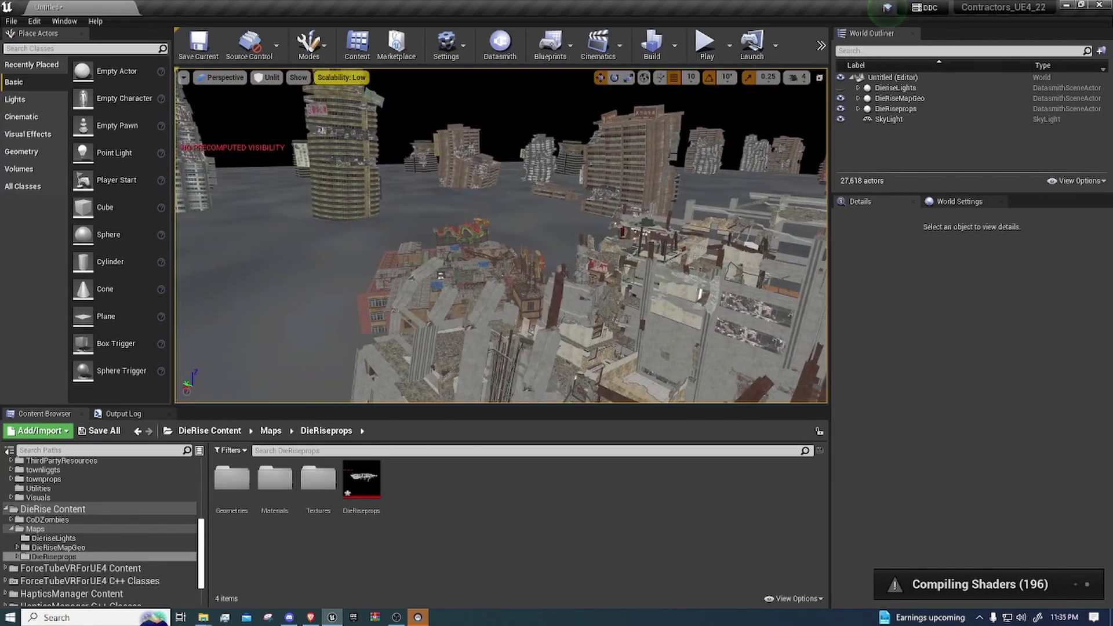
{"action": "right_click_drag", "start_coordinate": [502, 235], "coordinate": [484, 232]}
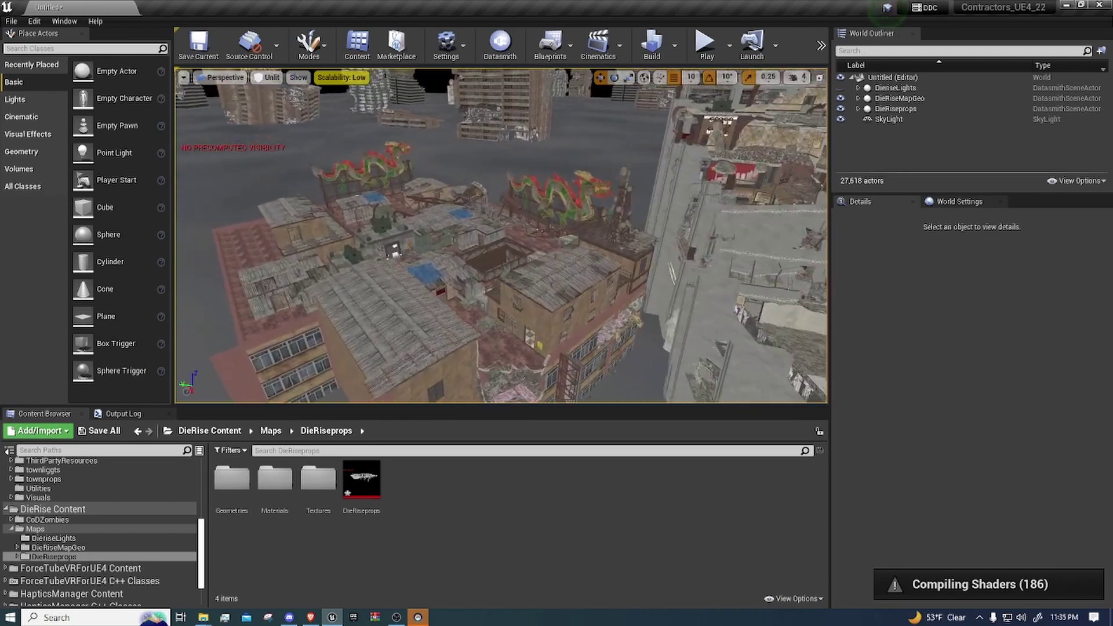
{"action": "right_click_drag", "start_coordinate": [677, 155], "coordinate": [677, 155]}
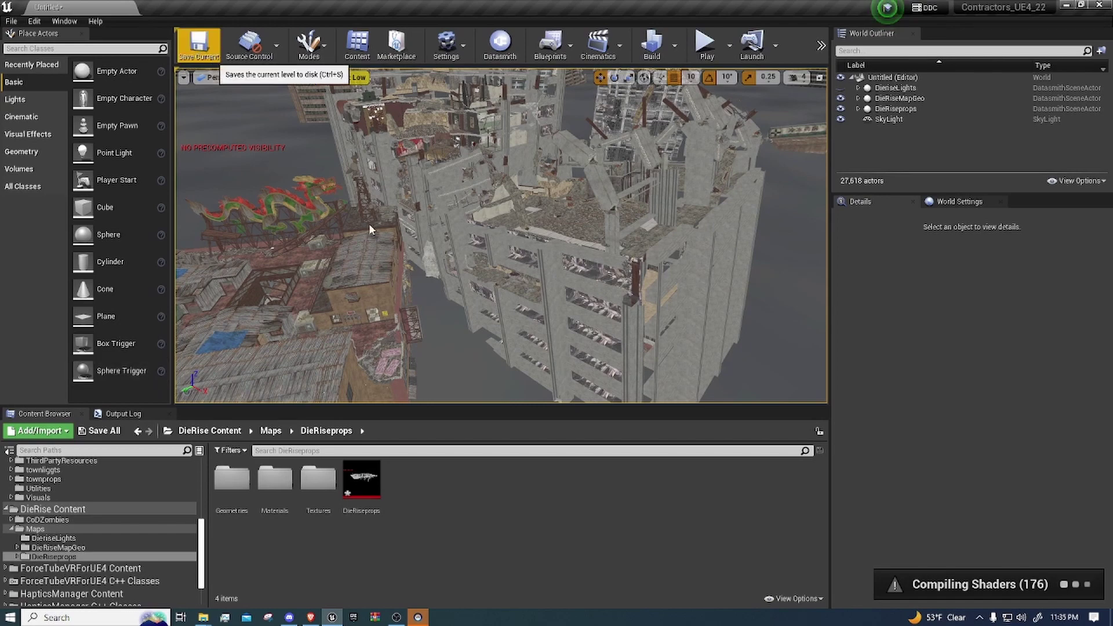
Step: Save the current level in the Maps folder of DieRise Content as DieRiseMap, replacing the existing map
{"action": "left_click", "coordinate": [214, 58]}
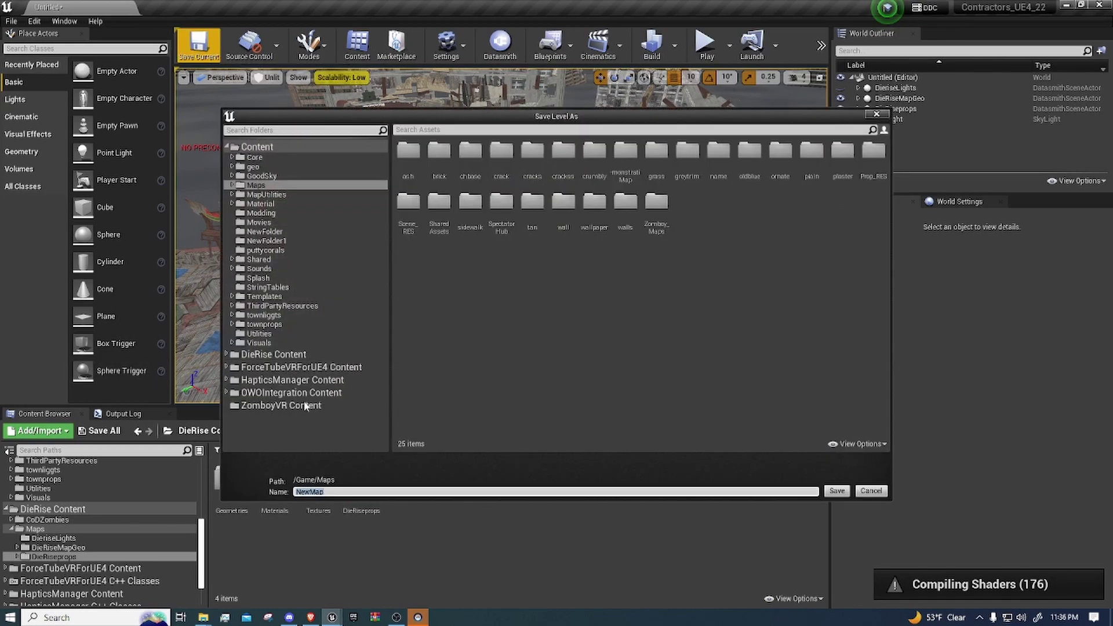
{"action": "type", "text": "DieRise"}
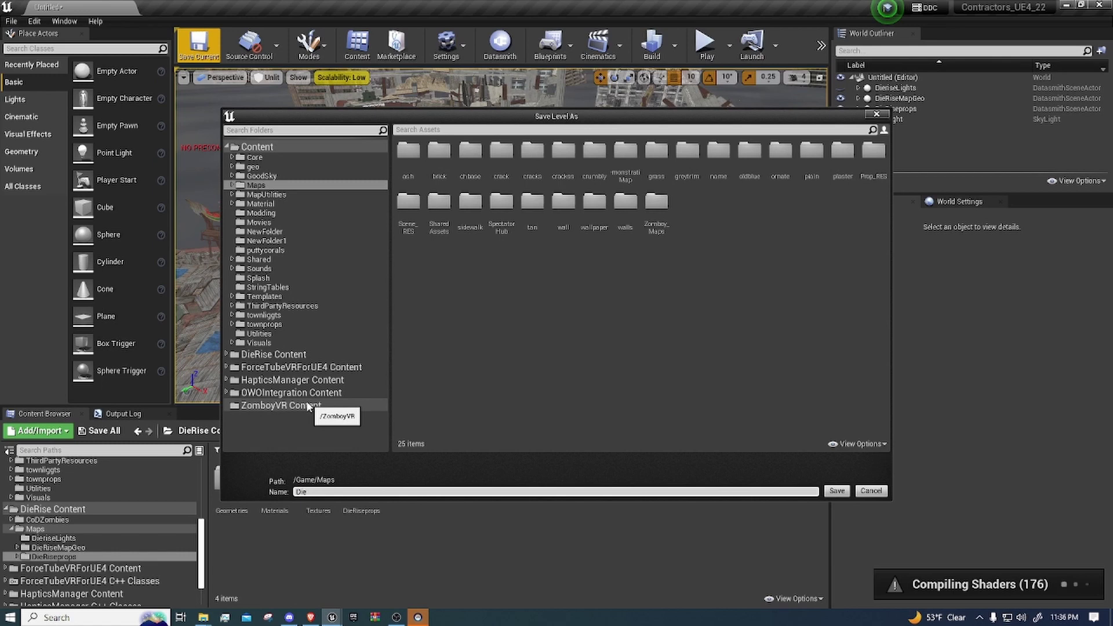
{"action": "double_click", "coordinate": [274, 354]}
{"action": "double_click", "coordinate": [444, 169]}
{"action": "left_click", "coordinate": [486, 165]}
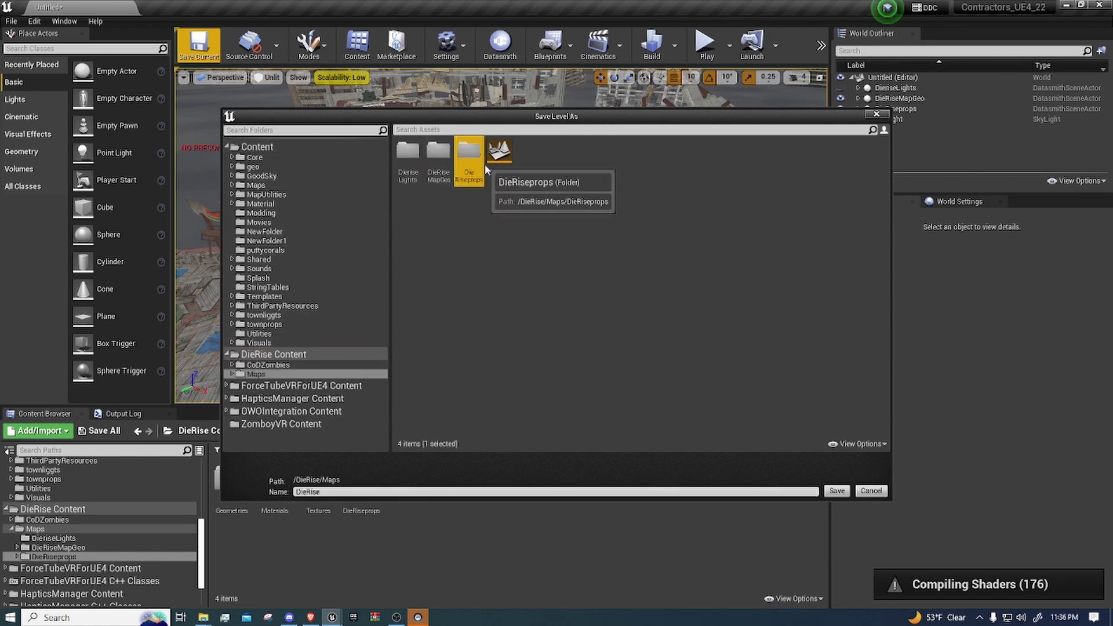
{"action": "left_click", "coordinate": [848, 491]}
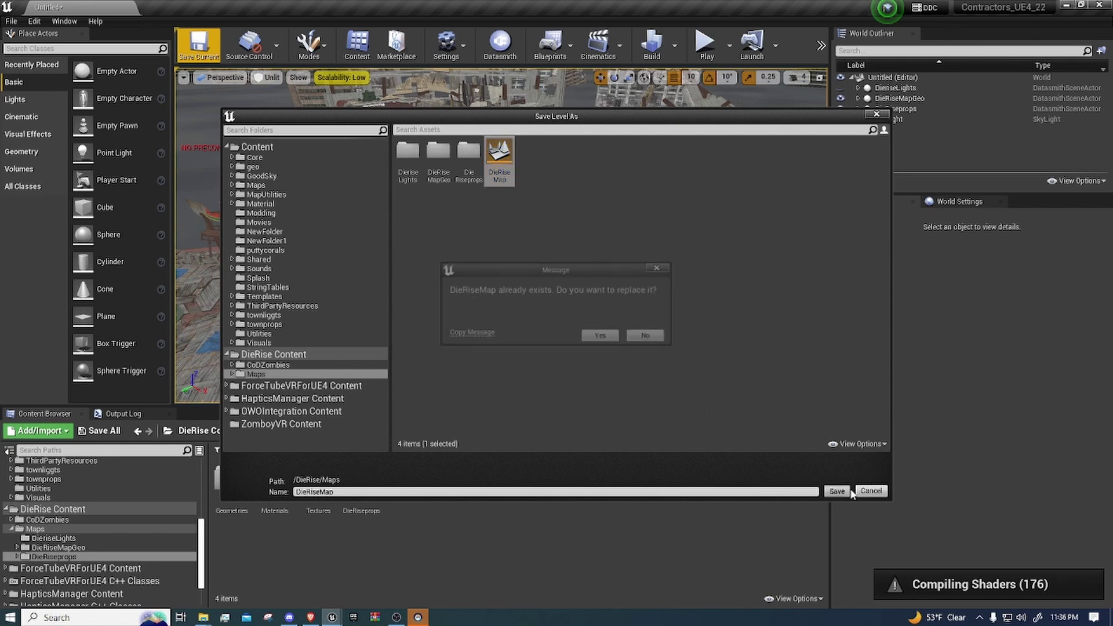
{"action": "left_click", "coordinate": [602, 337]}
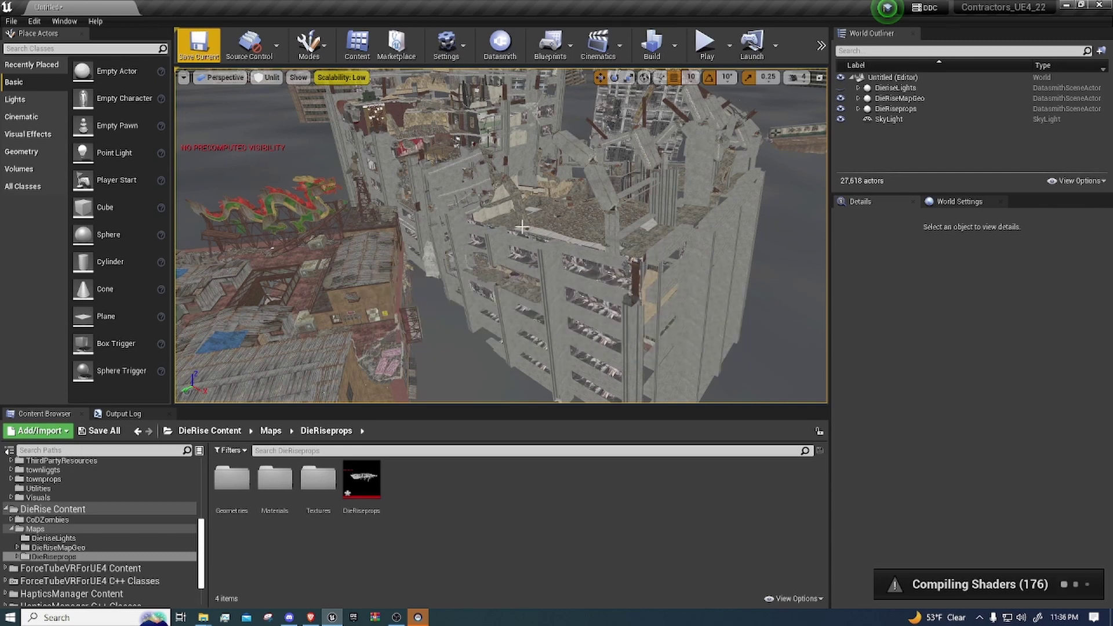
Step: Examine the rooftops, towers and distant vista buildings around the saved DieRiseMap level
{"action": "right_click", "coordinate": [544, 197]}
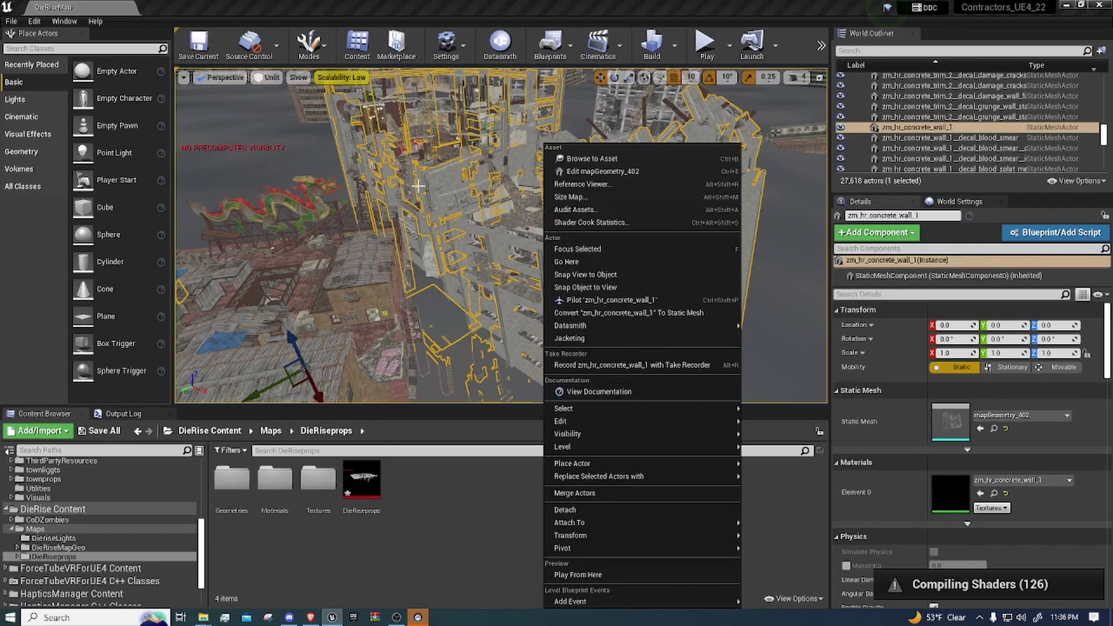
{"action": "key", "text": "Escape"}
{"action": "right_click_drag", "start_coordinate": [544, 197], "coordinate": [612, 171]}
{"action": "left_click", "coordinate": [612, 170]}
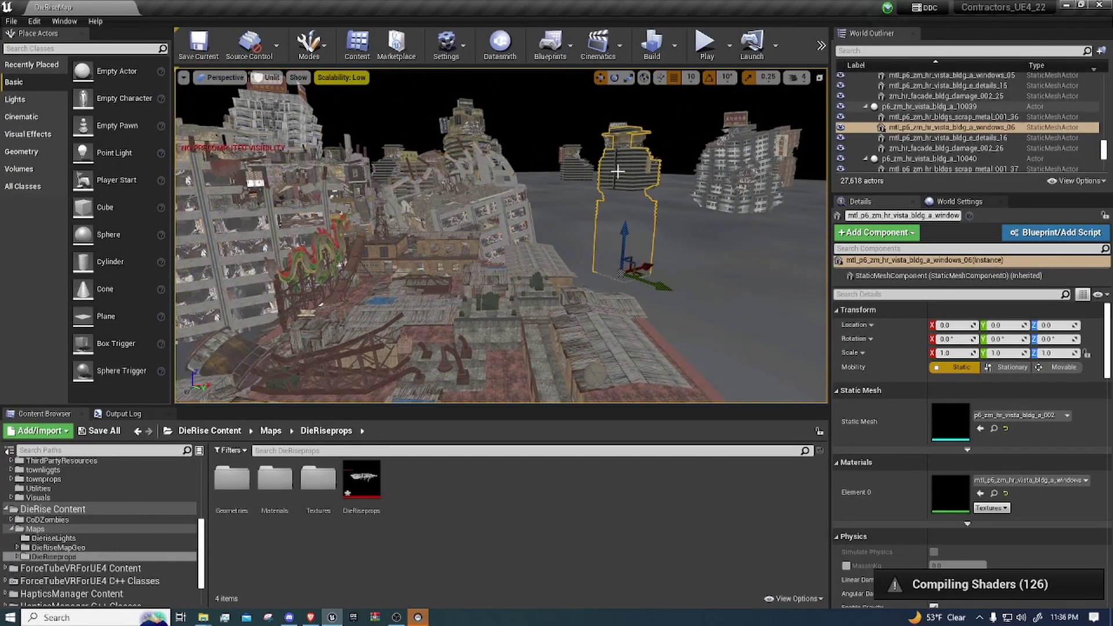
{"action": "right_click_drag", "start_coordinate": [519, 270], "coordinate": [474, 279]}
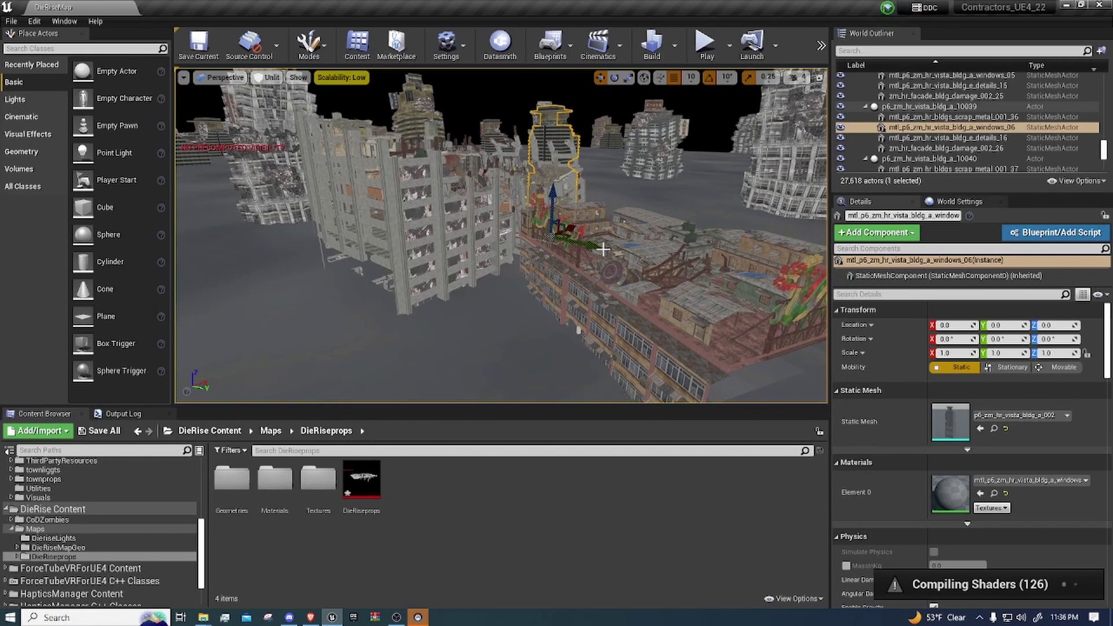